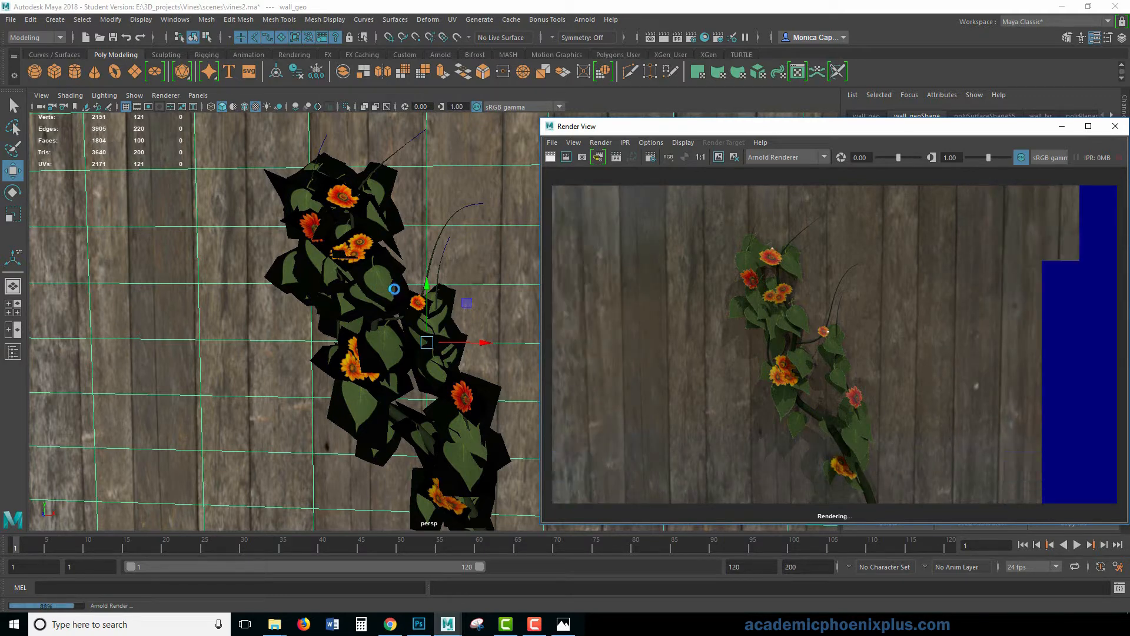
{"action": "left_click", "coordinate": [390, 294]}
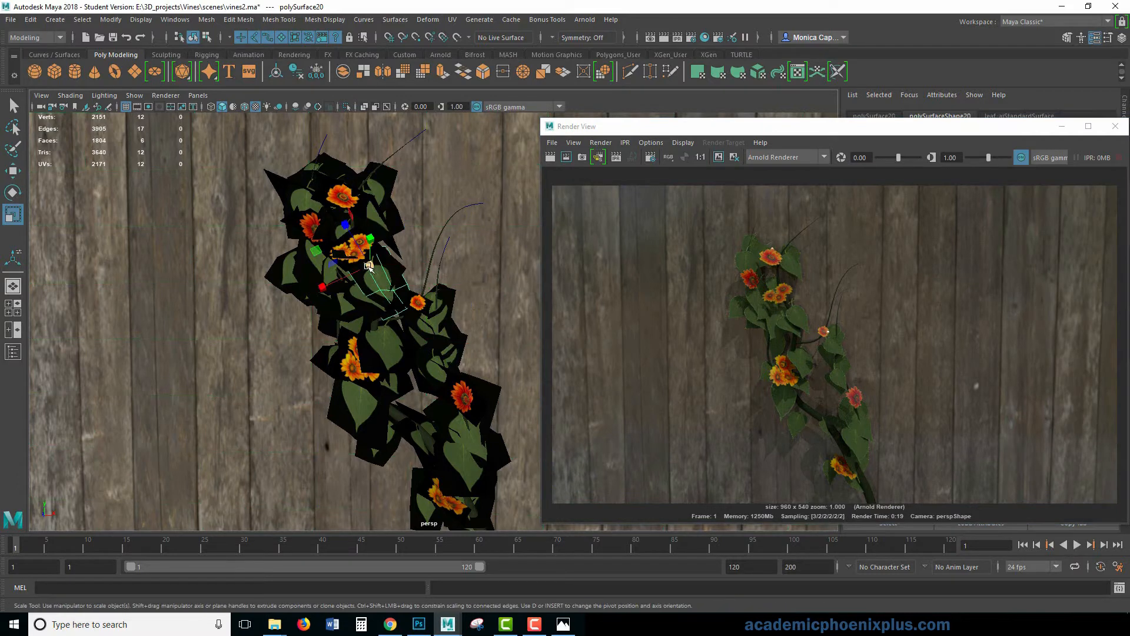
{"action": "left_click_drag", "start_coordinate": [370, 264], "coordinate": [366, 264]}
{"action": "left_click", "coordinate": [434, 293]}
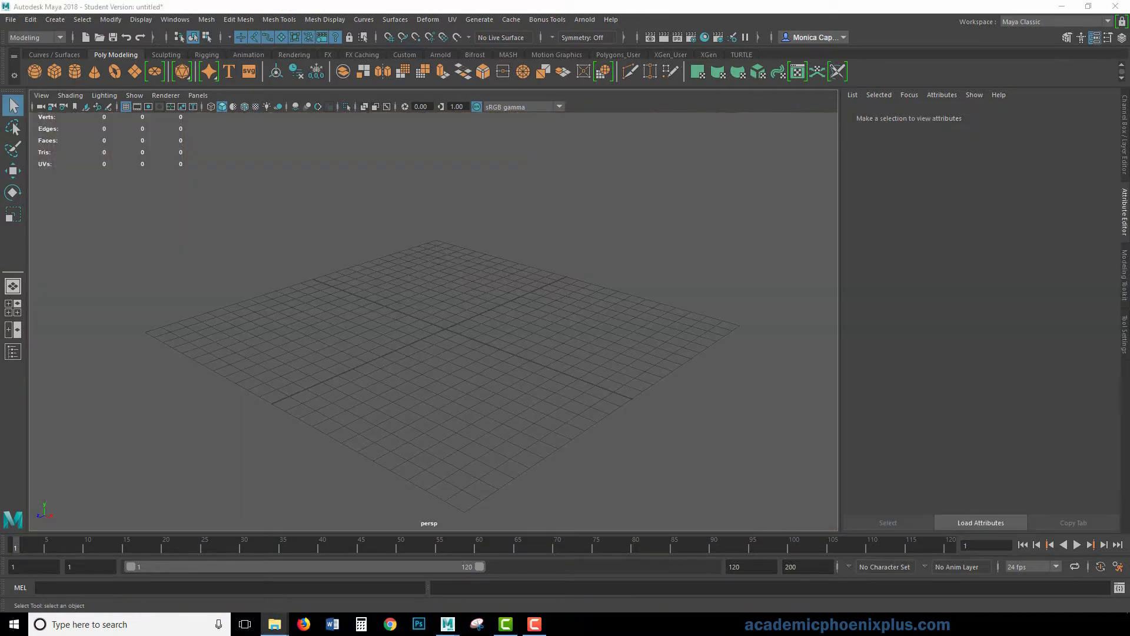
- Open the reference subfolder of the Vines images folder and browse through its morning glory photos
{"action": "left_click_drag", "start_coordinate": [1129, 109], "coordinate": [639, 116]}
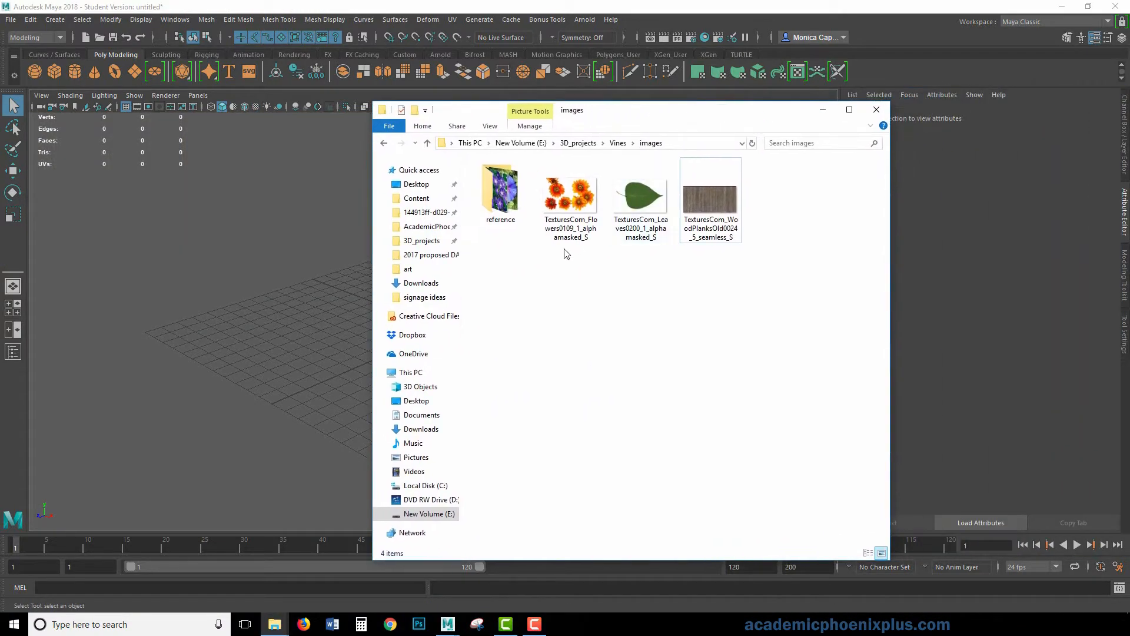
{"action": "double_click", "coordinate": [505, 211]}
{"action": "double_click", "coordinate": [509, 224]}
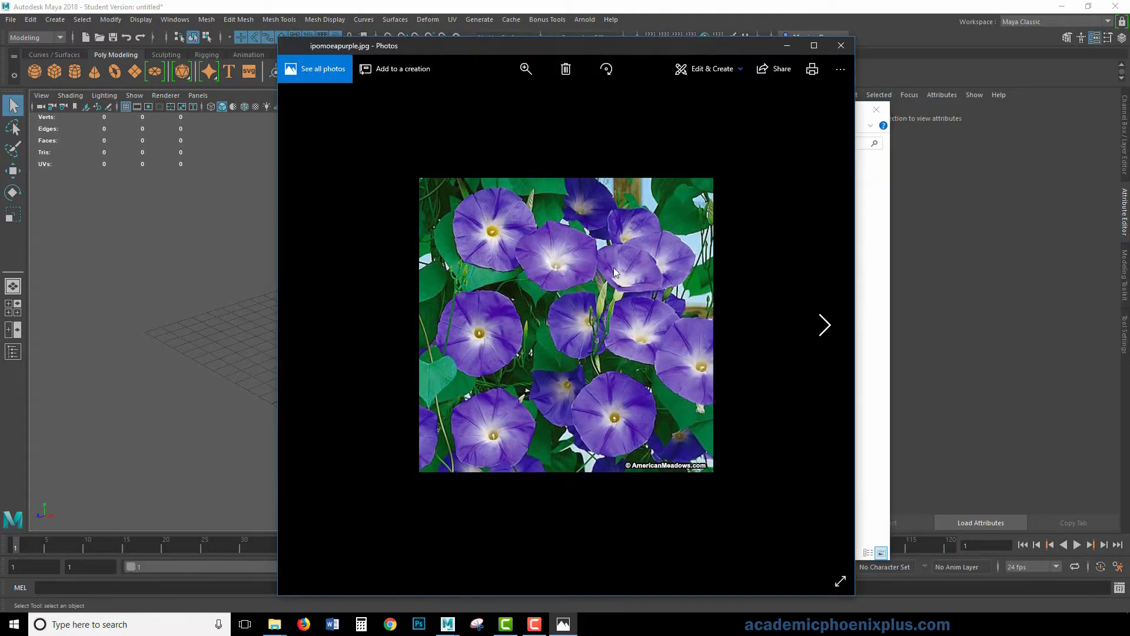
{"action": "key", "text": "Right"}
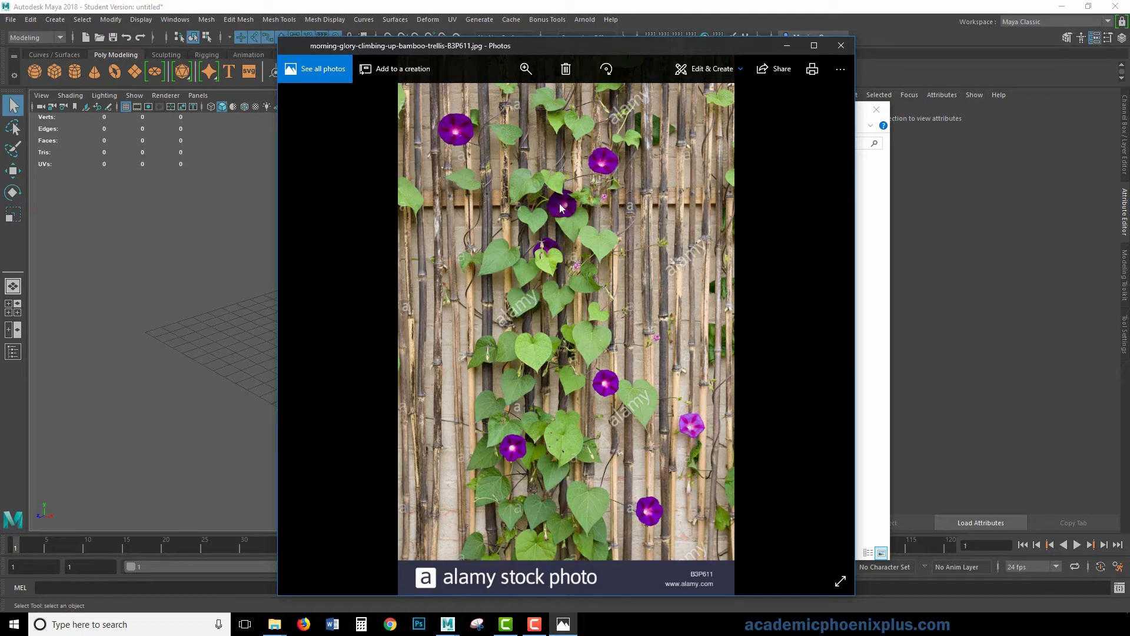
{"action": "key", "text": "Right"}
- View the flower, leaf and wood plank texture images in the images folder, and close the photo viewer
{"action": "double_click", "coordinate": [568, 236]}
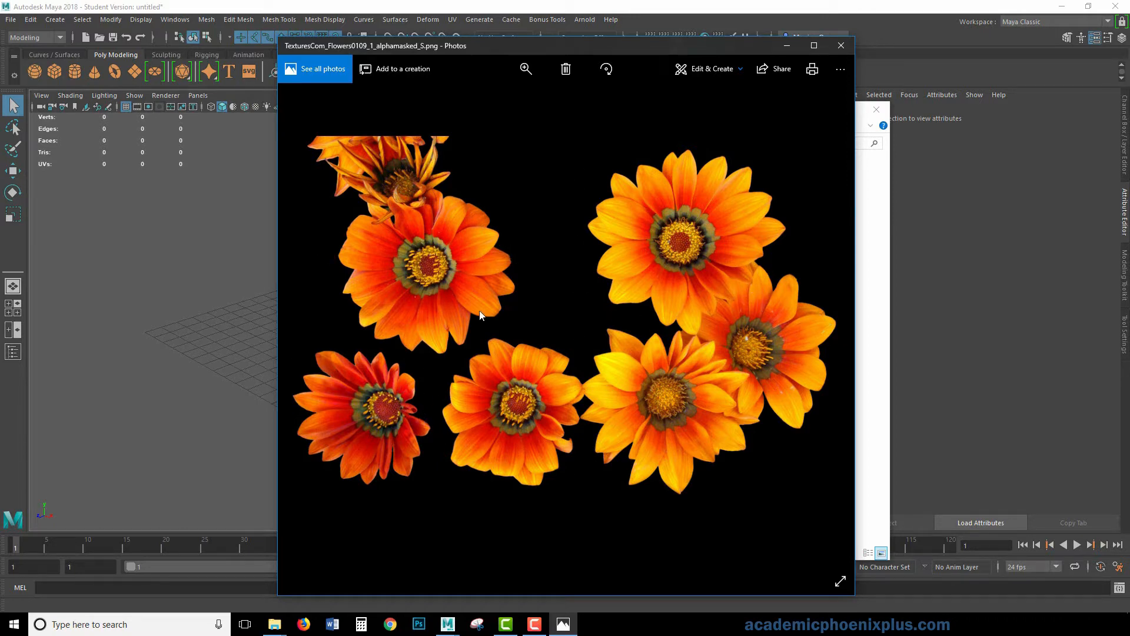
{"action": "key", "text": "Right"}
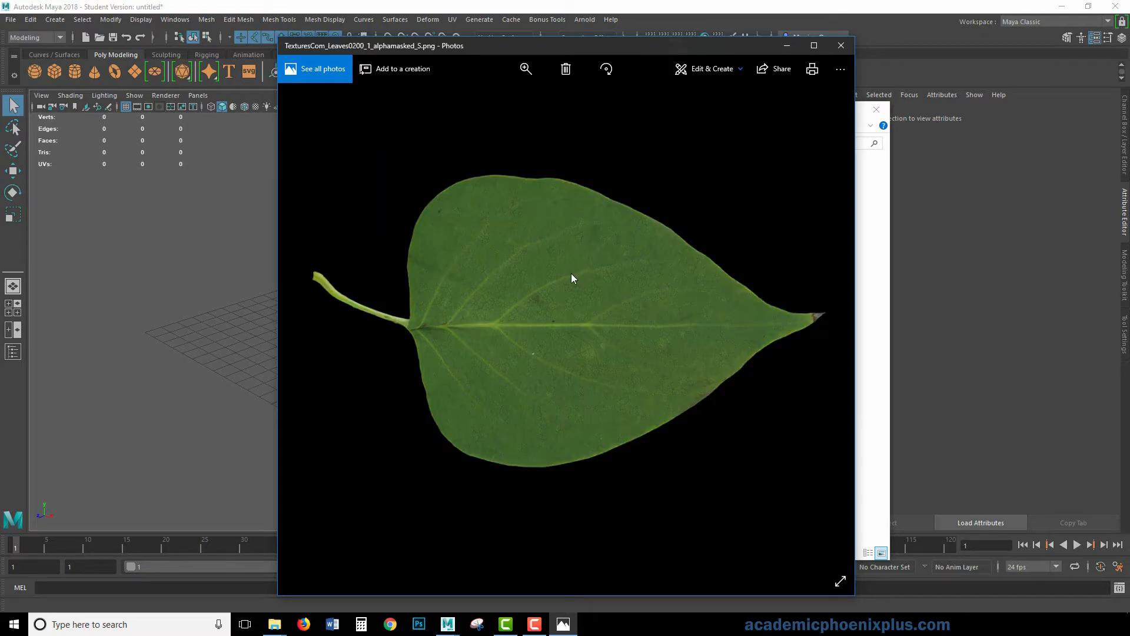
{"action": "key", "text": "Right"}
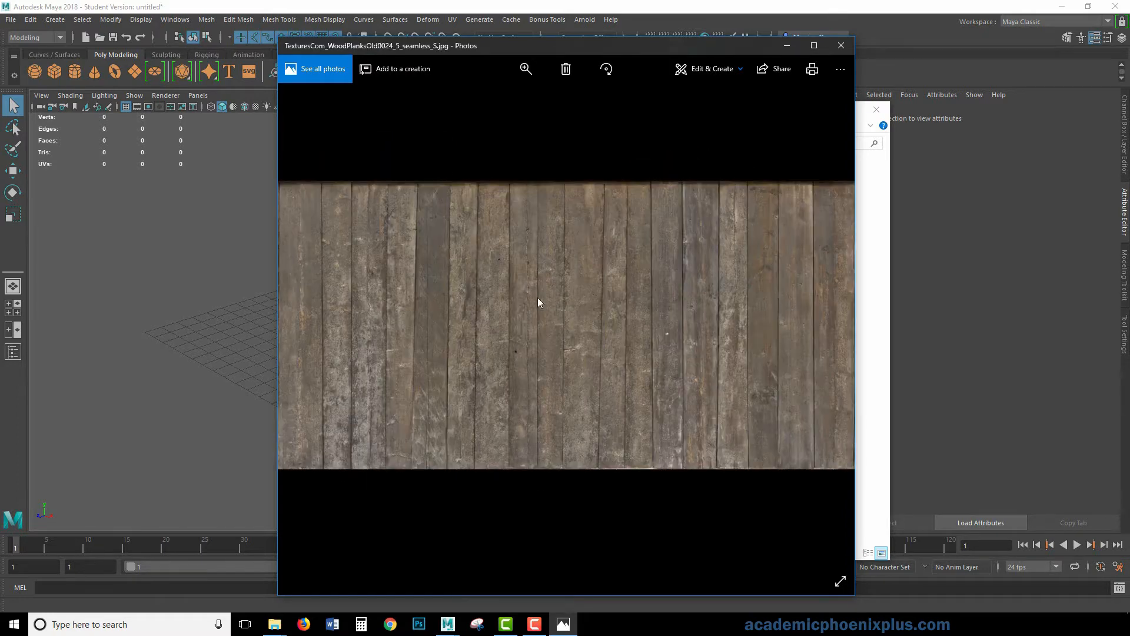
{"action": "key", "text": "alt+F4"}
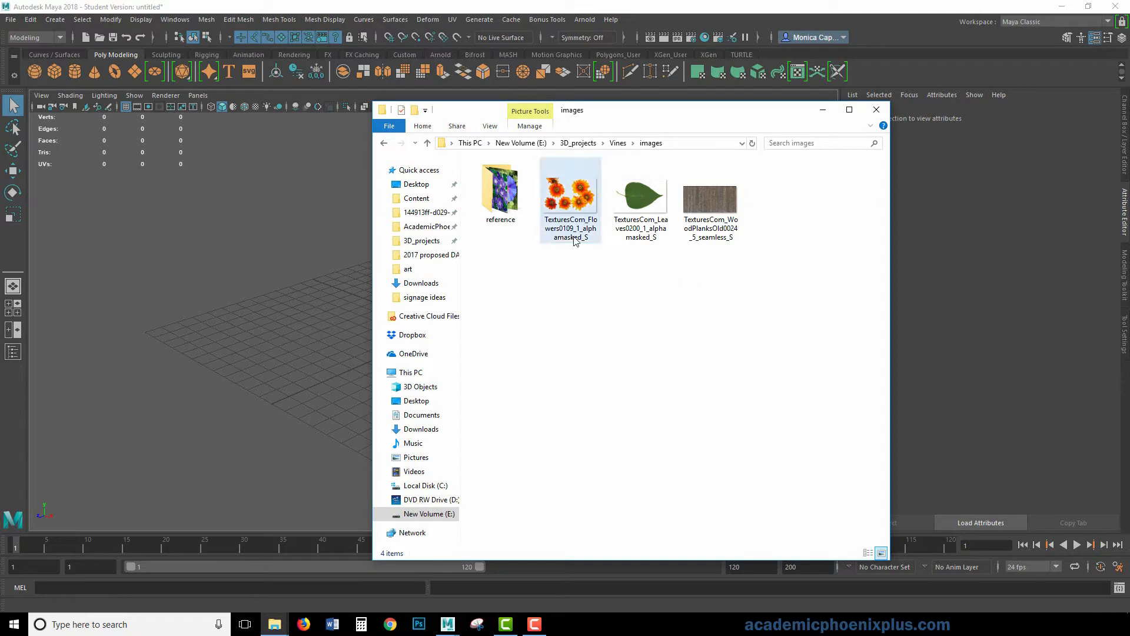
- Select the flower, leaf and wood plank texture files and go up to the Vines project folder
{"action": "left_click_drag", "start_coordinate": [837, 269], "coordinate": [544, 200]}
{"action": "left_click", "coordinate": [570, 302]}
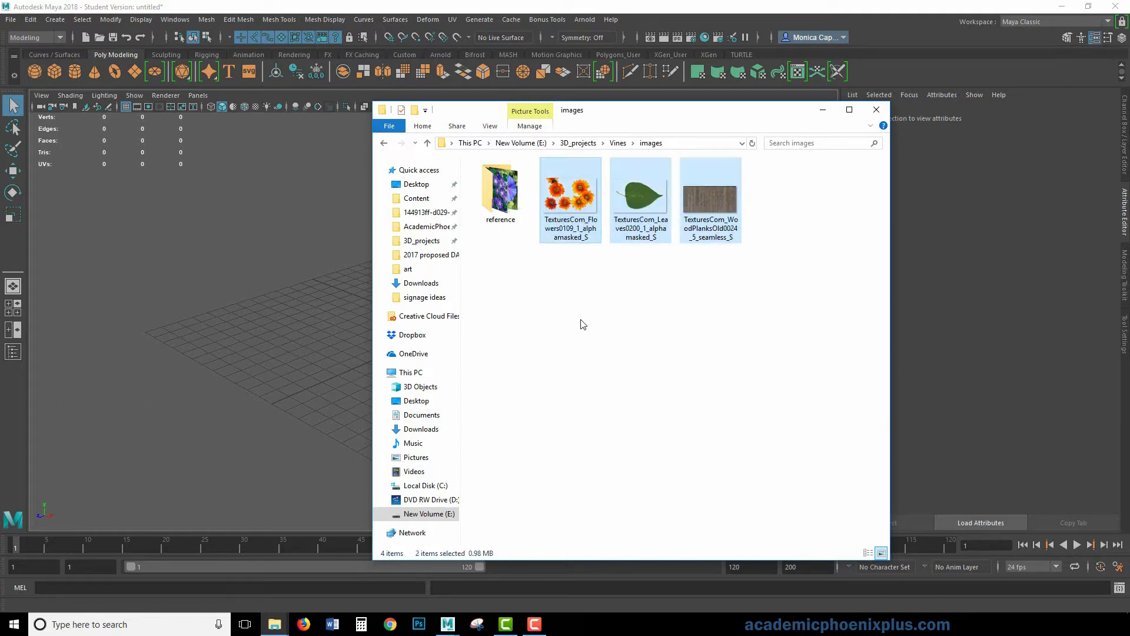
{"action": "left_click", "coordinate": [615, 144]}
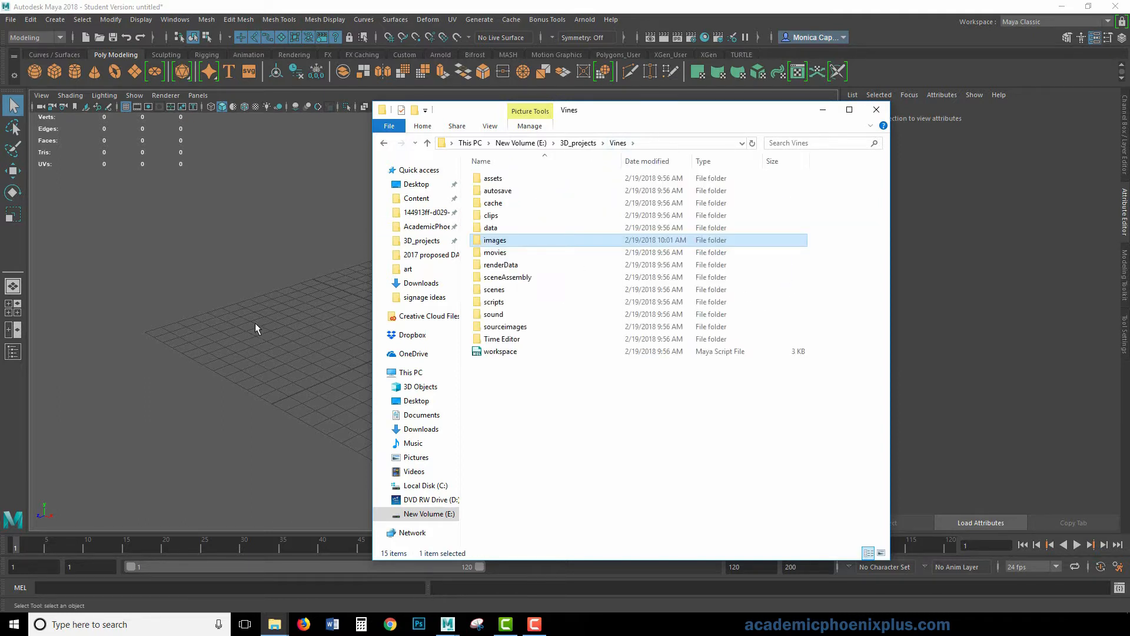
- Back in Maya, create a polygon plane at the origin and scale it uniformly to about 10.5
{"action": "left_click", "coordinate": [311, 298]}
{"action": "left_click", "coordinate": [134, 72]}
{"action": "key", "text": "r"}
{"action": "left_click_drag", "start_coordinate": [445, 328], "coordinate": [560, 350]}
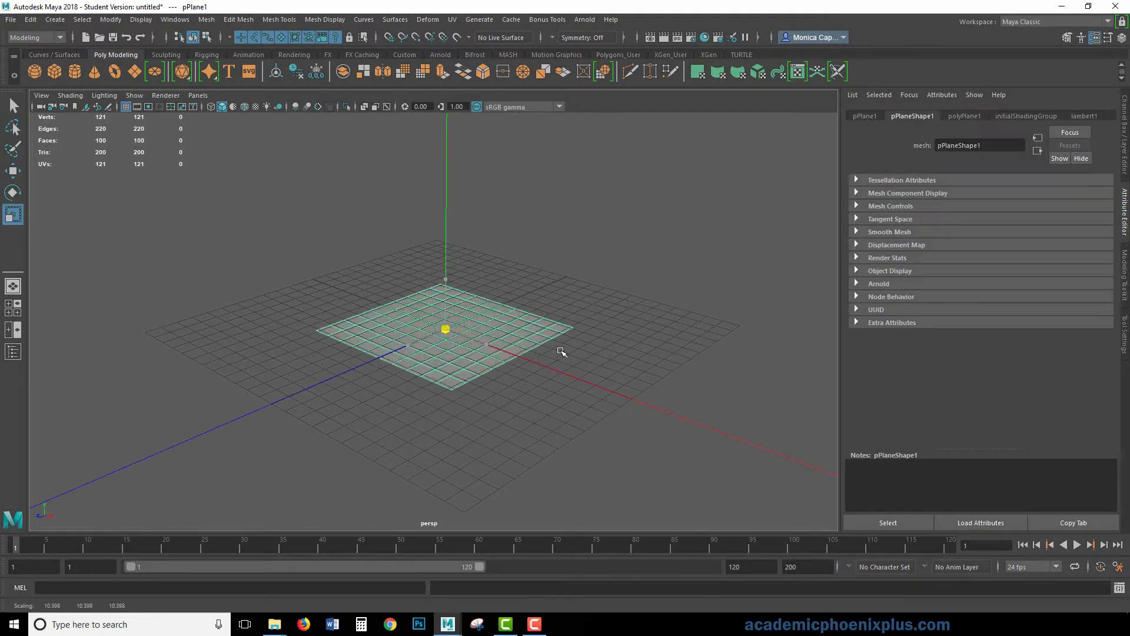
- Stand the plane upright by rotating it to exactly 90 degrees about X
{"action": "key", "text": "e"}
{"action": "left_click_drag", "start_coordinate": [420, 303], "coordinate": [412, 359]}
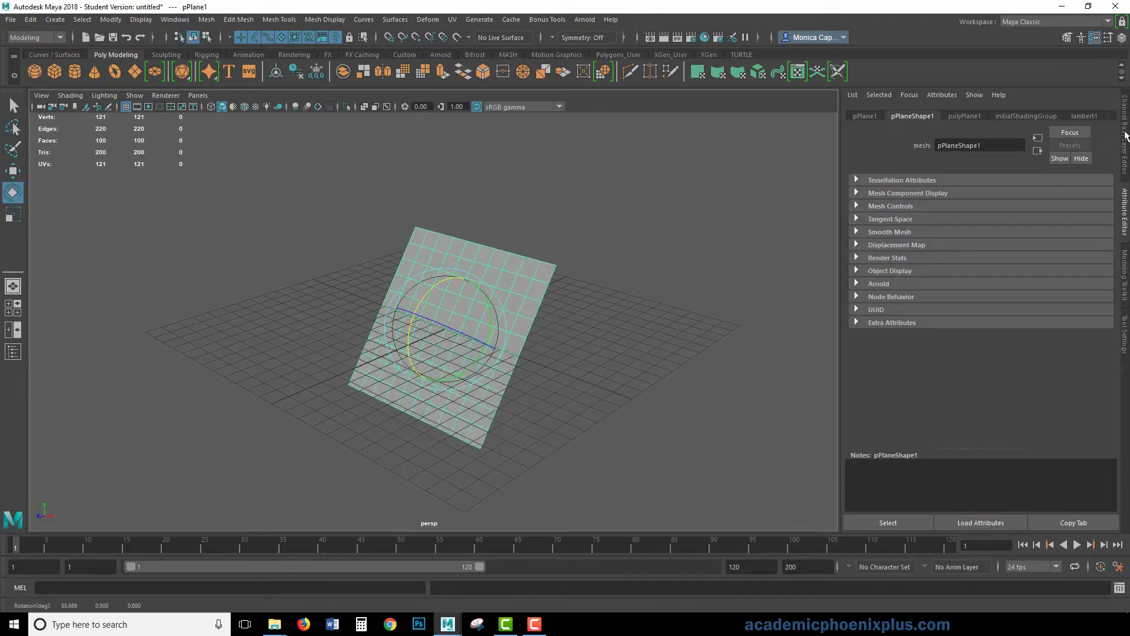
{"action": "left_click", "coordinate": [1124, 135]}
{"action": "double_click", "coordinate": [1095, 157]}
{"action": "type", "text": "90"}
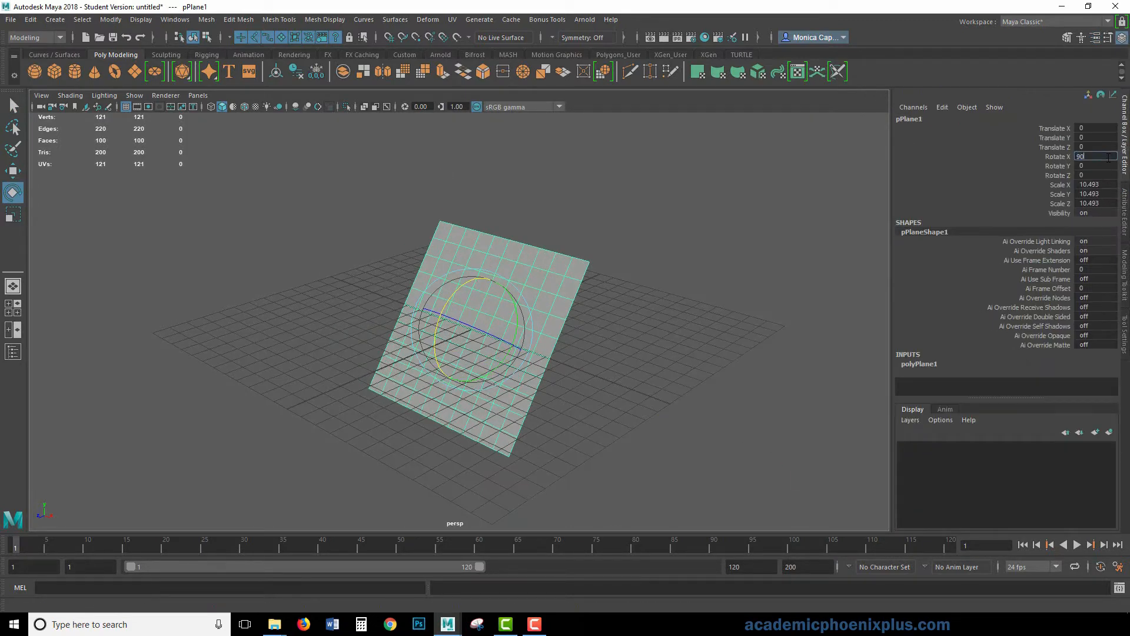
{"action": "key", "text": "Return"}
- Widen the plane to an X scale of about 21.3 and move it to about Y 5.29, Z -0.35 to sit on the grid
{"action": "key", "text": "r"}
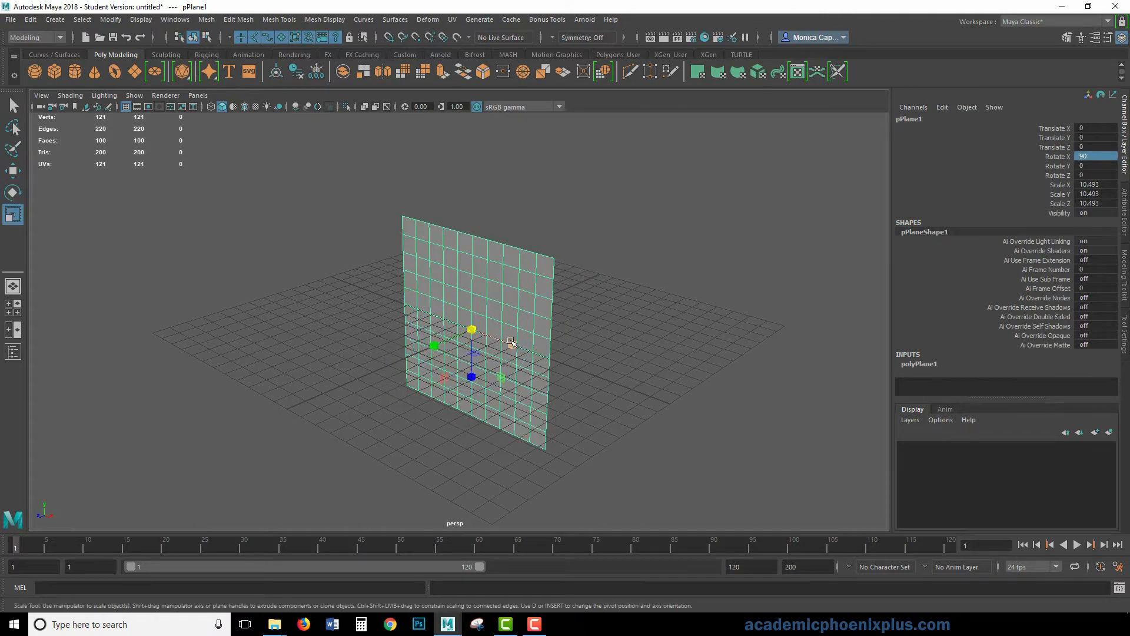
{"action": "left_click_drag", "start_coordinate": [511, 342], "coordinate": [559, 344]}
{"action": "key", "text": "w"}
{"action": "left_click_drag", "start_coordinate": [485, 262], "coordinate": [488, 180]}
{"action": "left_click_drag", "start_coordinate": [431, 251], "coordinate": [435, 250]}
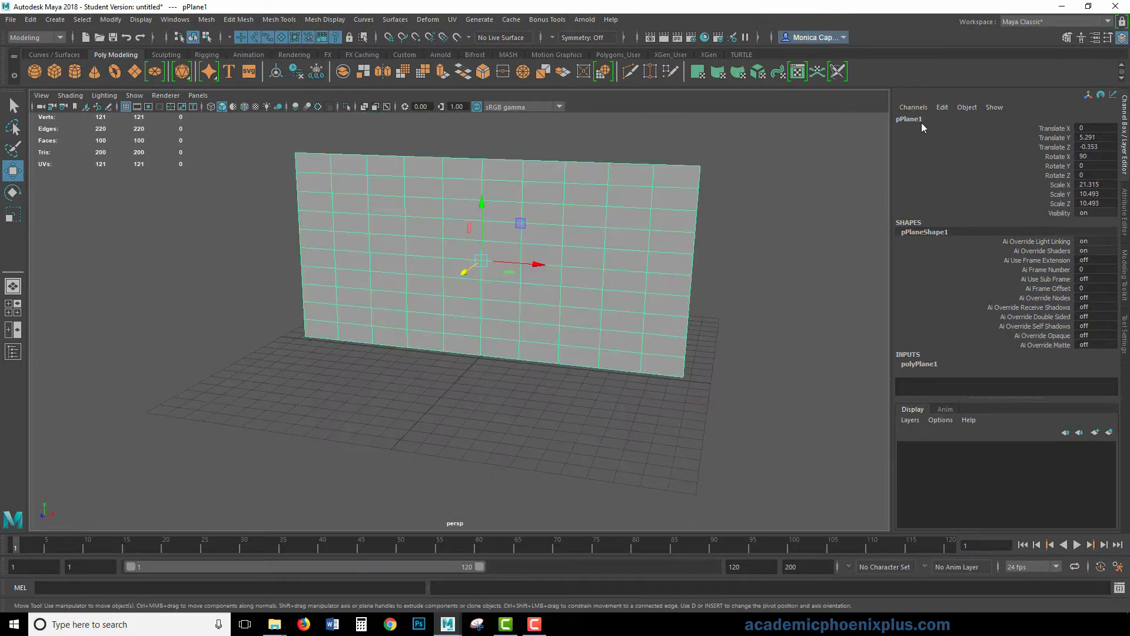
- Rename the plane wall_geo
{"action": "double_click", "coordinate": [926, 120]}
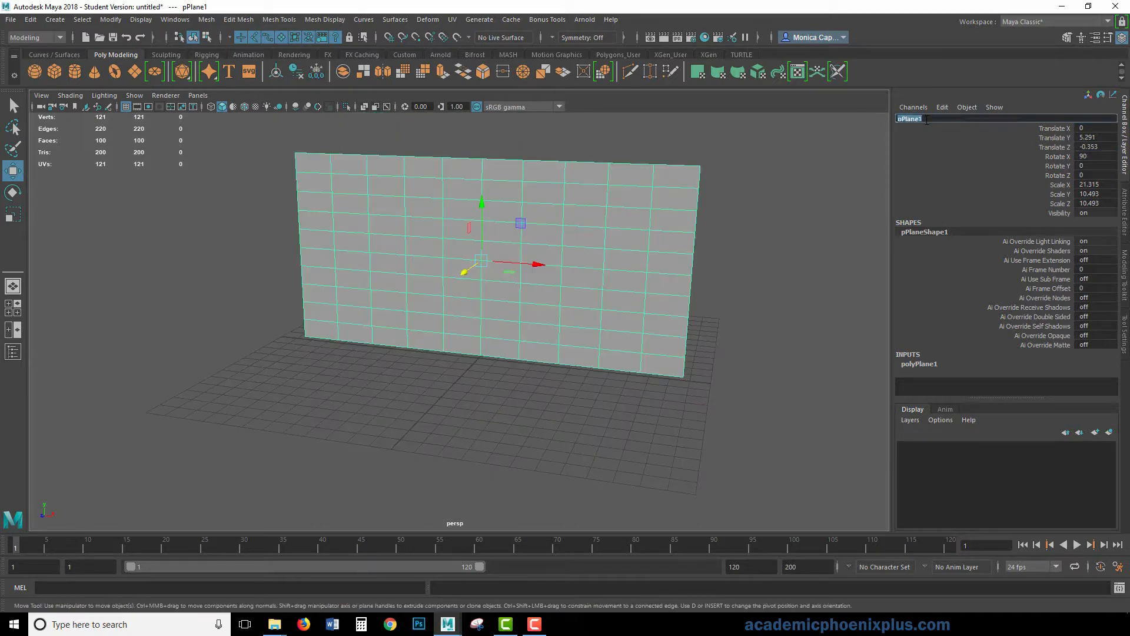
{"action": "type", "text": "wall_geo"}
{"action": "key", "text": "Return"}
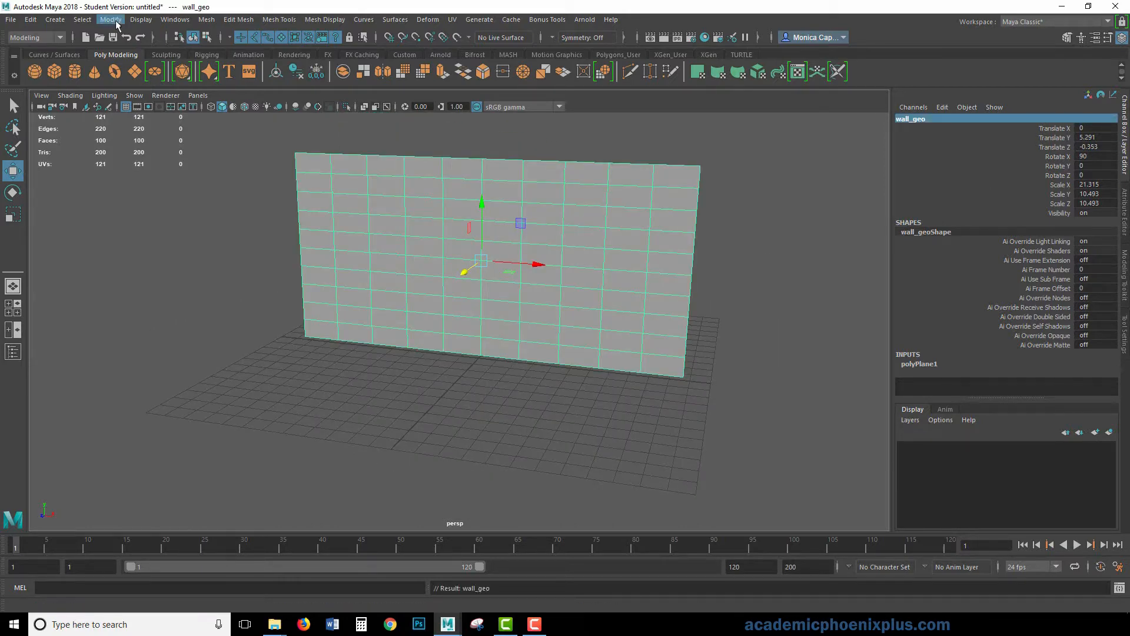
- Freeze the wall's transformations and delete its construction history
{"action": "left_click", "coordinate": [116, 24]}
{"action": "left_click", "coordinate": [142, 86]}
{"action": "left_click", "coordinate": [32, 21]}
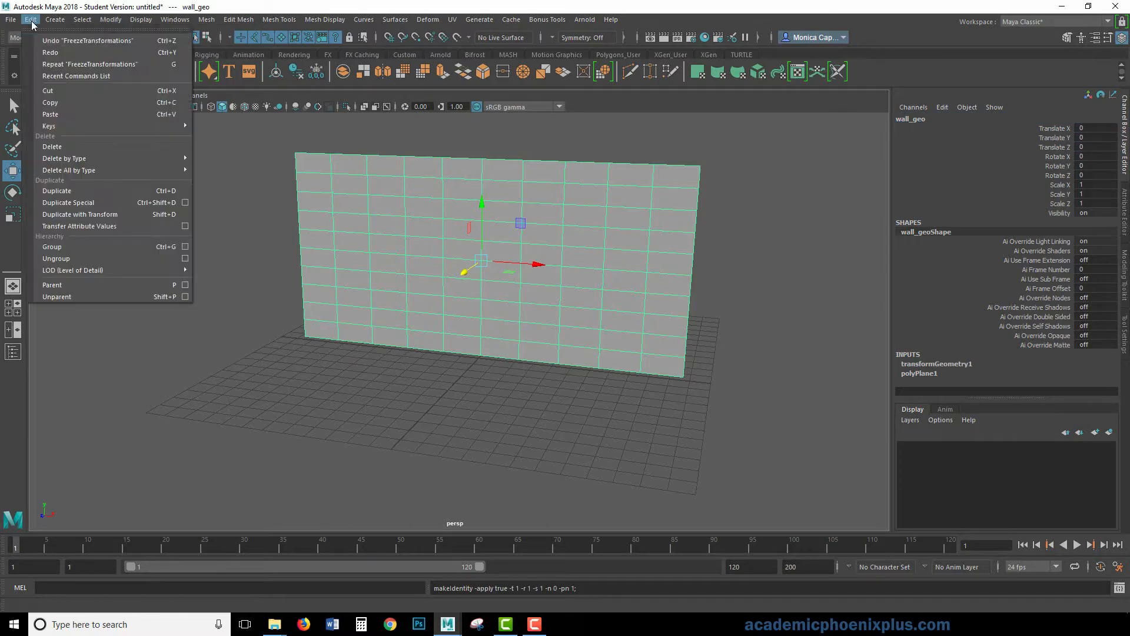
{"action": "mouse_move", "coordinate": [176, 159]}
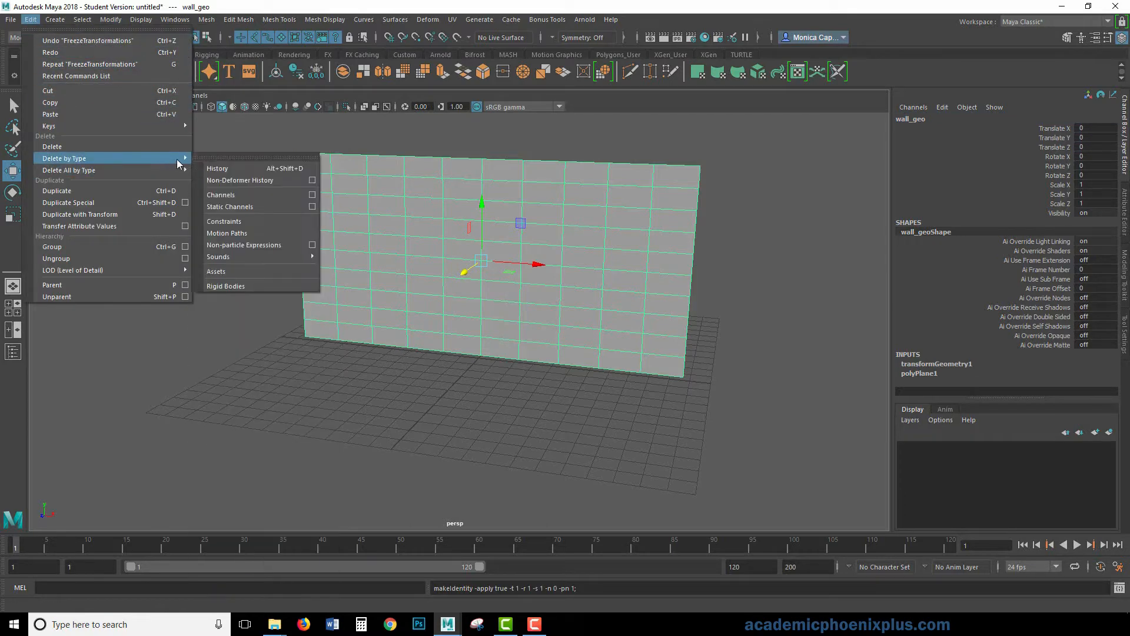
{"action": "left_click", "coordinate": [236, 166]}
{"action": "left_click", "coordinate": [568, 379]}
{"action": "left_click", "coordinate": [612, 331]}
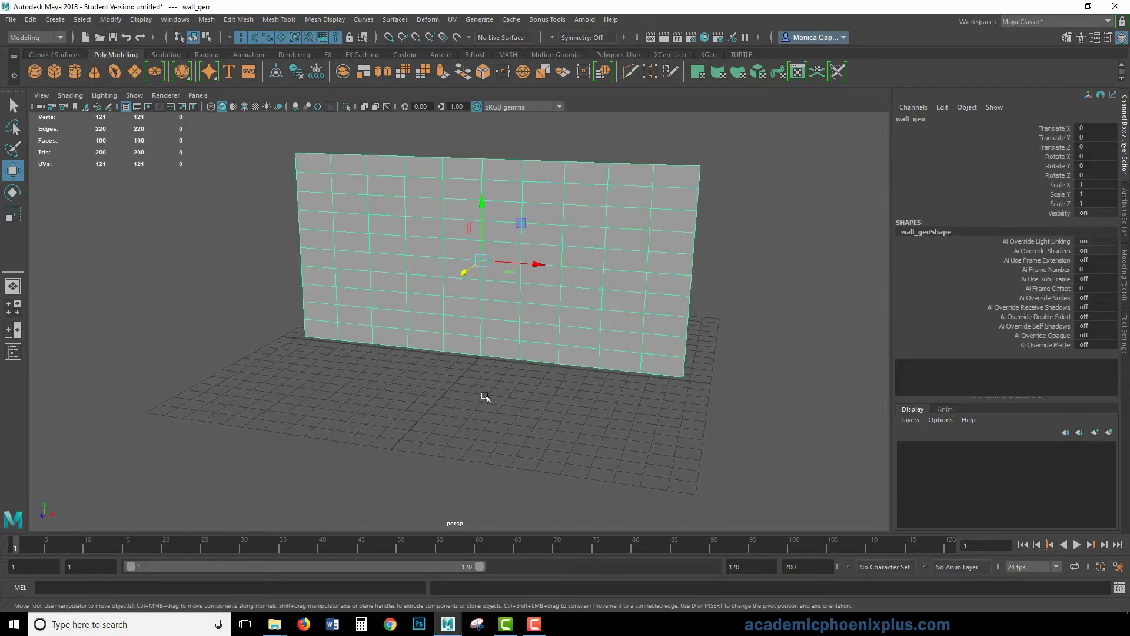
- In the front view, draw a winding EP curve from the wall's bottom center to near its upper edge as the main vine
{"action": "key", "text": "space"}
{"action": "key", "text": "space"}
{"action": "key", "text": "f"}
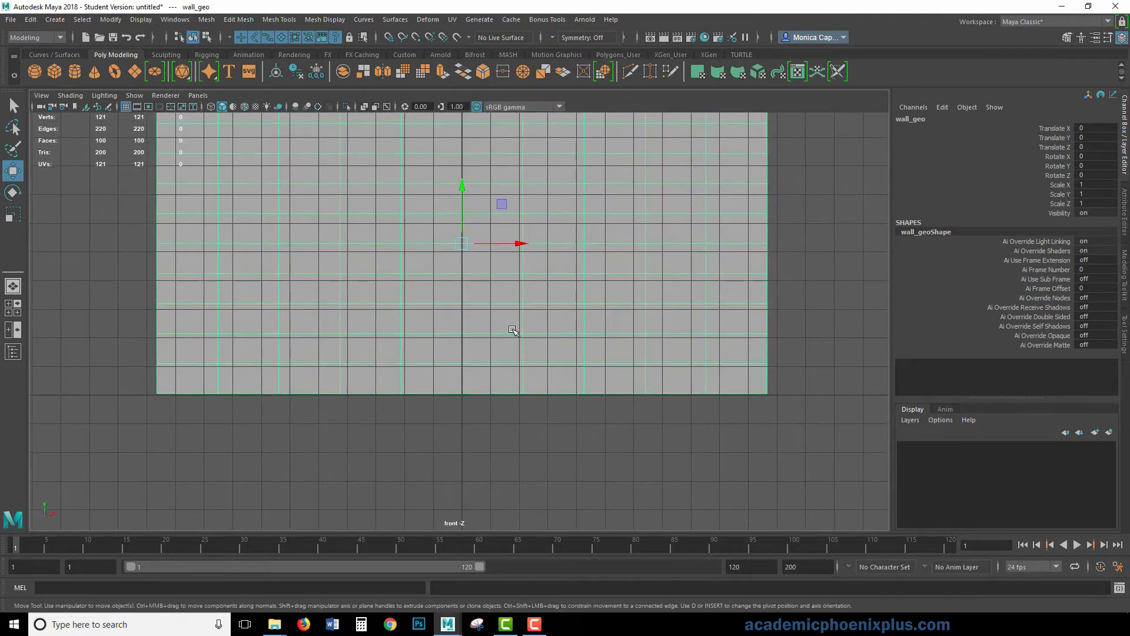
{"action": "left_click", "coordinate": [813, 308]}
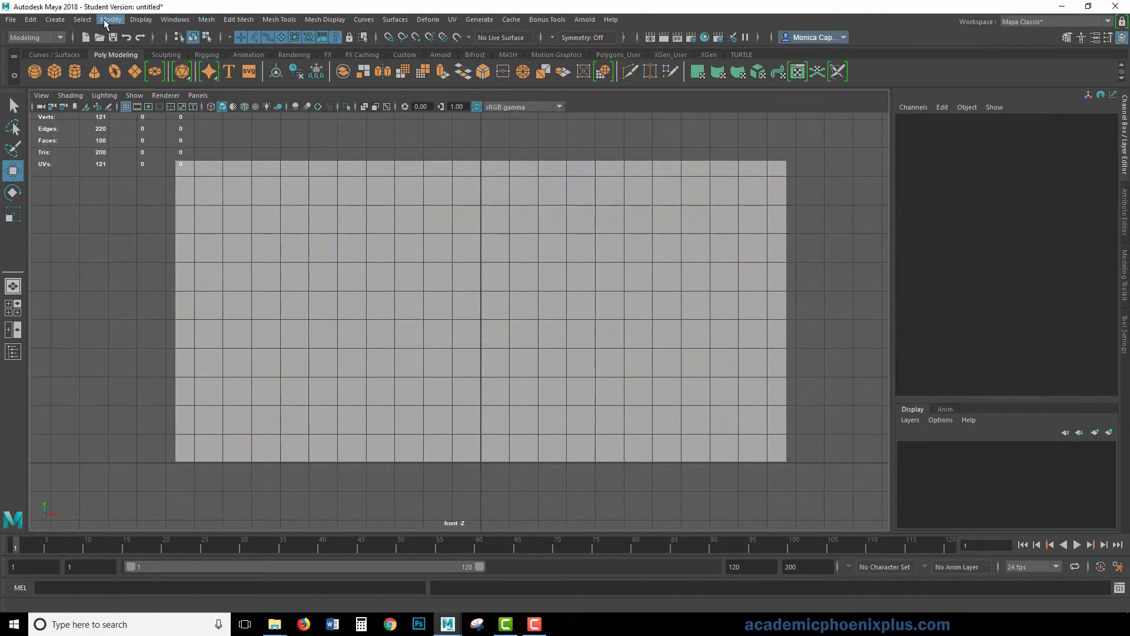
{"action": "left_click", "coordinate": [55, 20]}
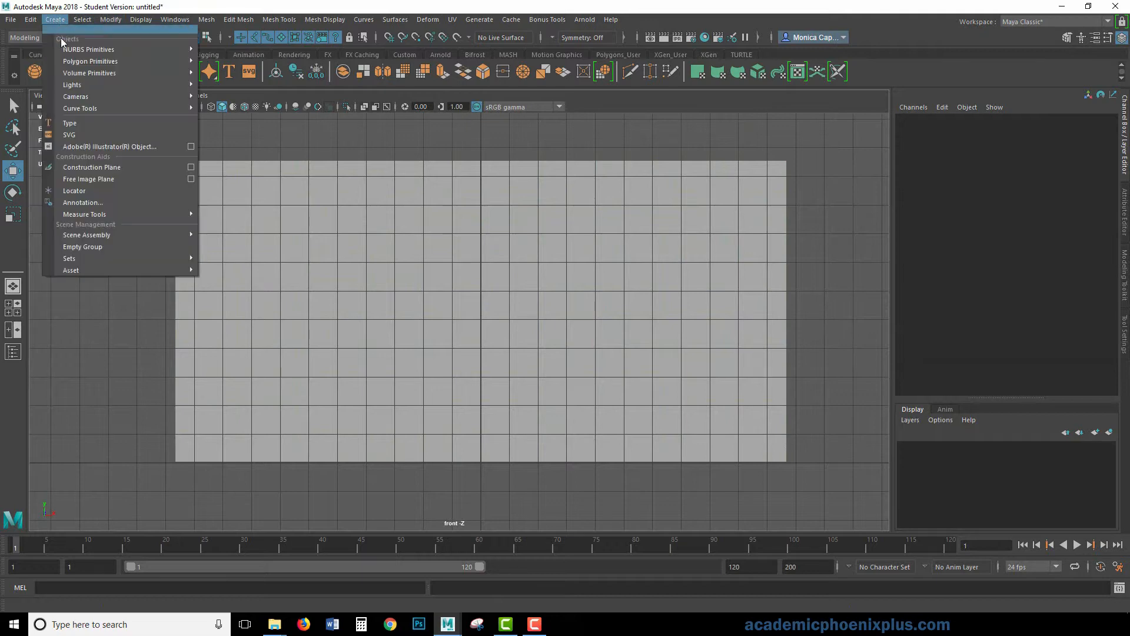
{"action": "mouse_move", "coordinate": [134, 109]}
{"action": "left_click", "coordinate": [271, 138]}
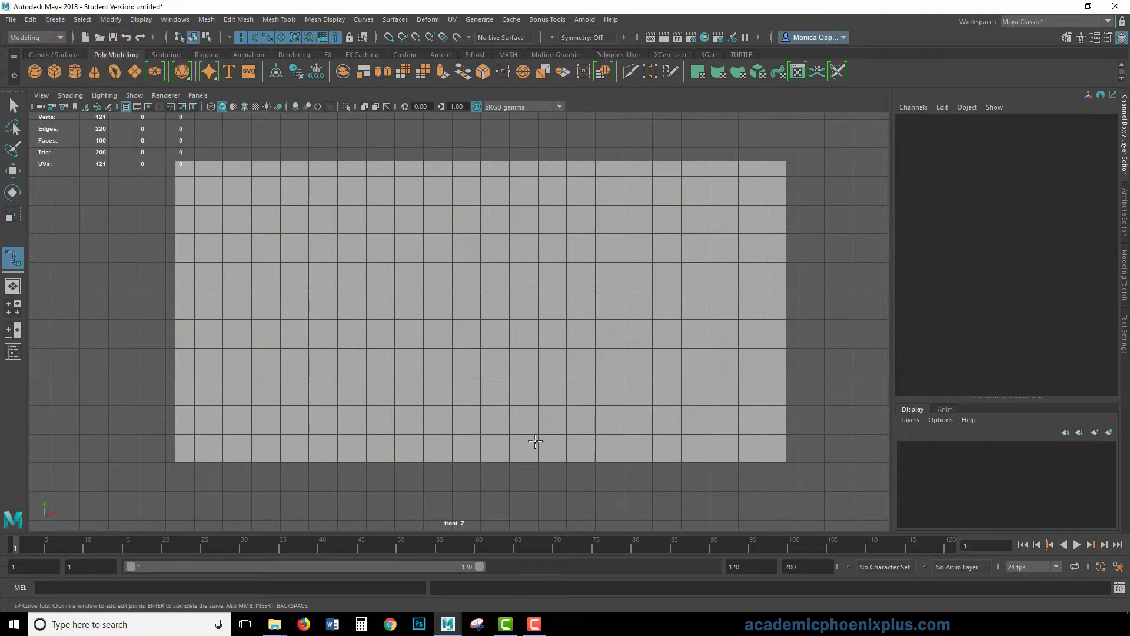
{"action": "left_click", "coordinate": [486, 461]}
{"action": "left_click", "coordinate": [515, 428]}
{"action": "left_click", "coordinate": [496, 381]}
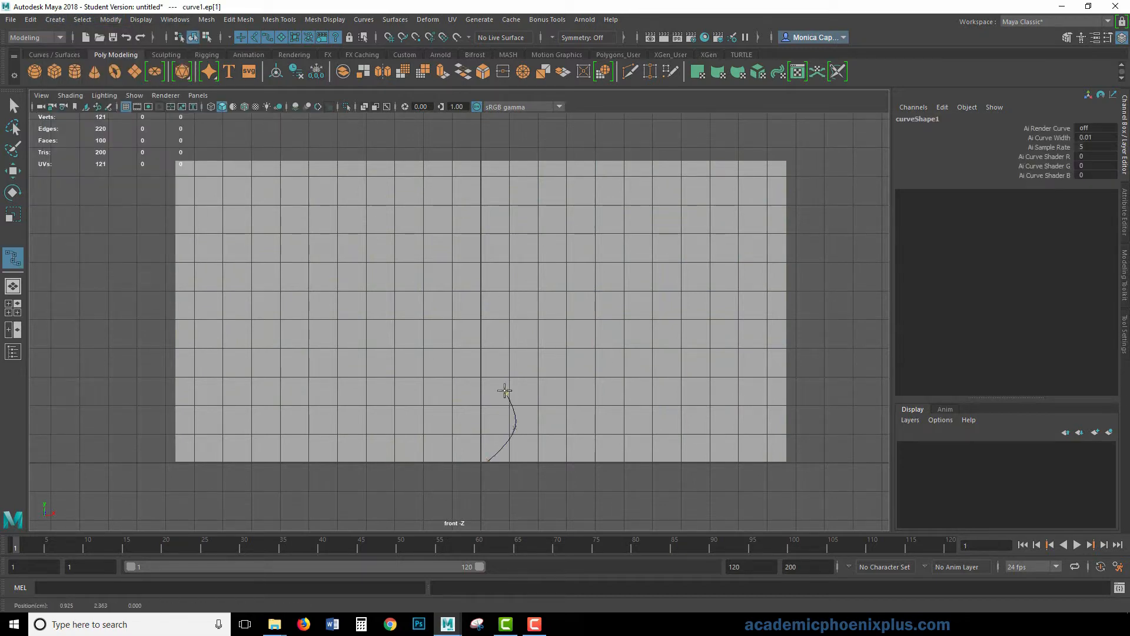
{"action": "left_click", "coordinate": [477, 352]}
{"action": "left_click", "coordinate": [457, 323]}
{"action": "left_click", "coordinate": [467, 286]}
{"action": "left_click", "coordinate": [463, 266]}
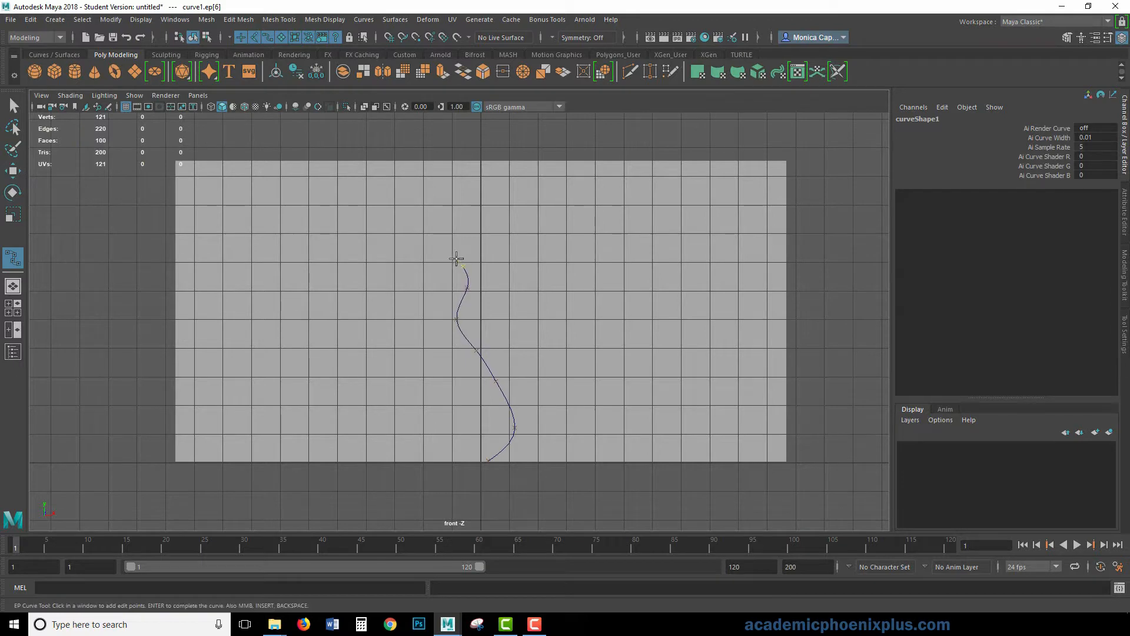
{"action": "left_click", "coordinate": [453, 221]}
{"action": "left_click", "coordinate": [480, 205]}
{"action": "left_click", "coordinate": [486, 205]}
{"action": "key", "text": "w"}
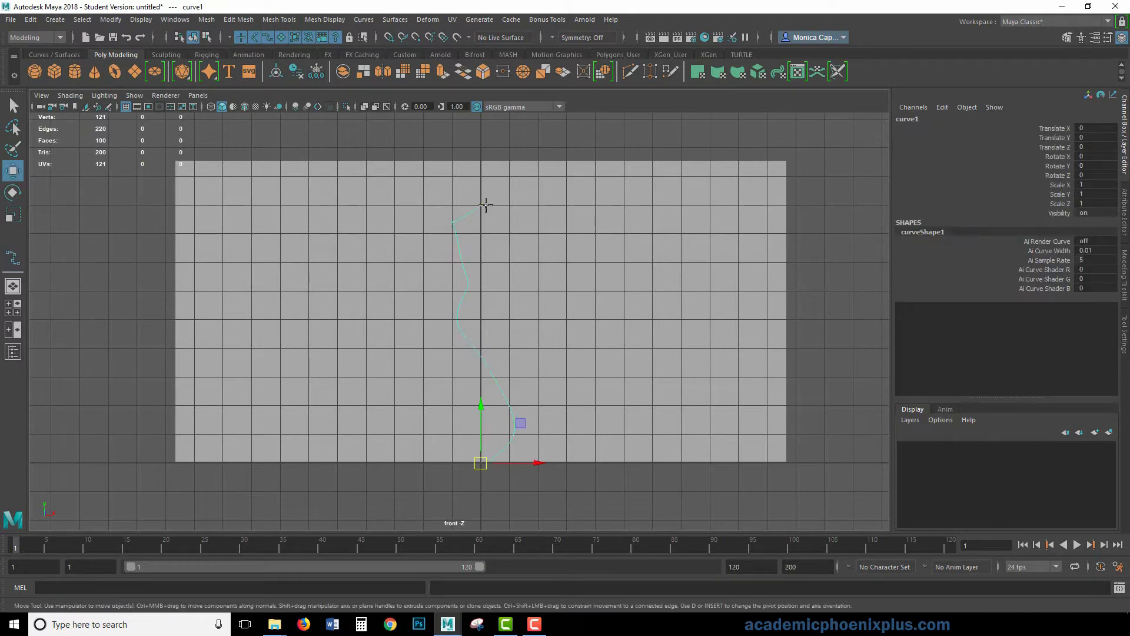
- Show the curve's control vertices and move the one at the sharp upper bend to about X -1.3, Y 7.5
{"action": "right_click", "coordinate": [458, 215]}
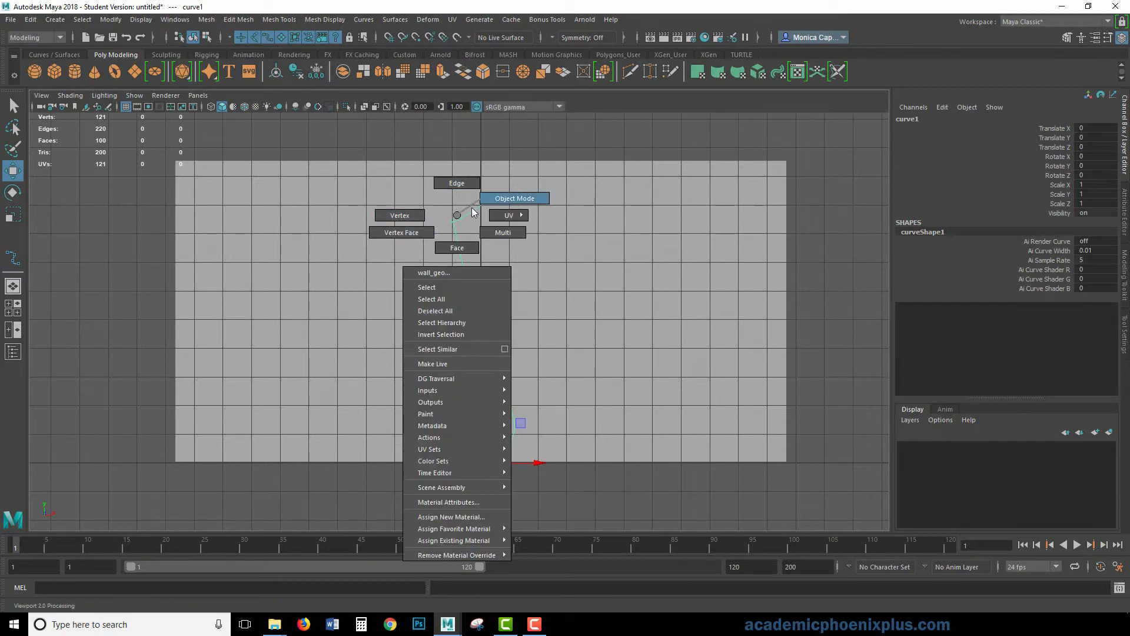
{"action": "left_click", "coordinate": [472, 212]}
{"action": "right_click", "coordinate": [456, 217]}
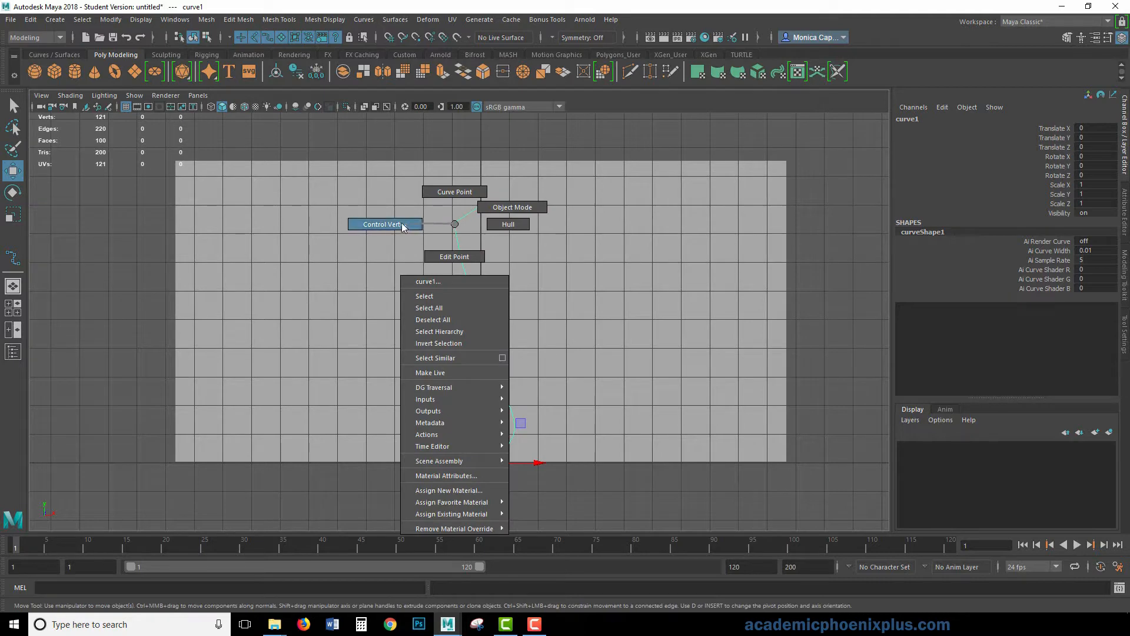
{"action": "left_click", "coordinate": [403, 225]}
{"action": "left_click", "coordinate": [459, 221]}
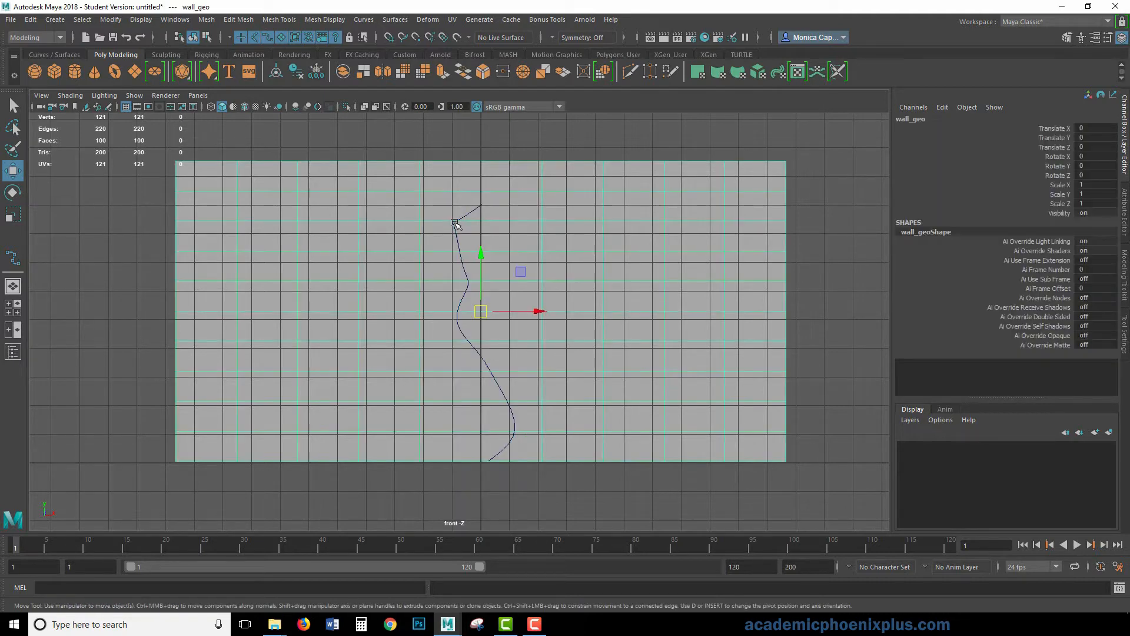
{"action": "key", "text": "ctrl+z"}
{"action": "left_click", "coordinate": [453, 211]}
{"action": "left_click_drag", "start_coordinate": [453, 211], "coordinate": [443, 254]}
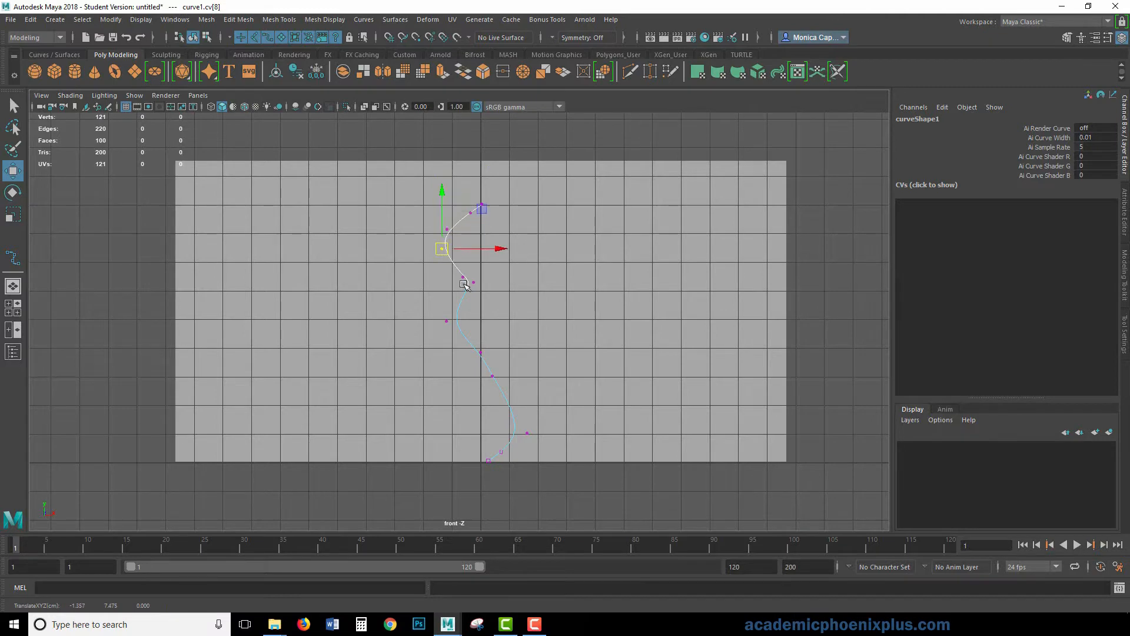
- Smooth the curve's middle bends by shifting the control vertices below the upper bend left and lowering the next left-hand one
{"action": "left_click", "coordinate": [466, 280]}
{"action": "key", "text": "ctrl+z"}
{"action": "left_click_drag", "start_coordinate": [486, 295], "coordinate": [456, 281]}
{"action": "left_click", "coordinate": [446, 320]}
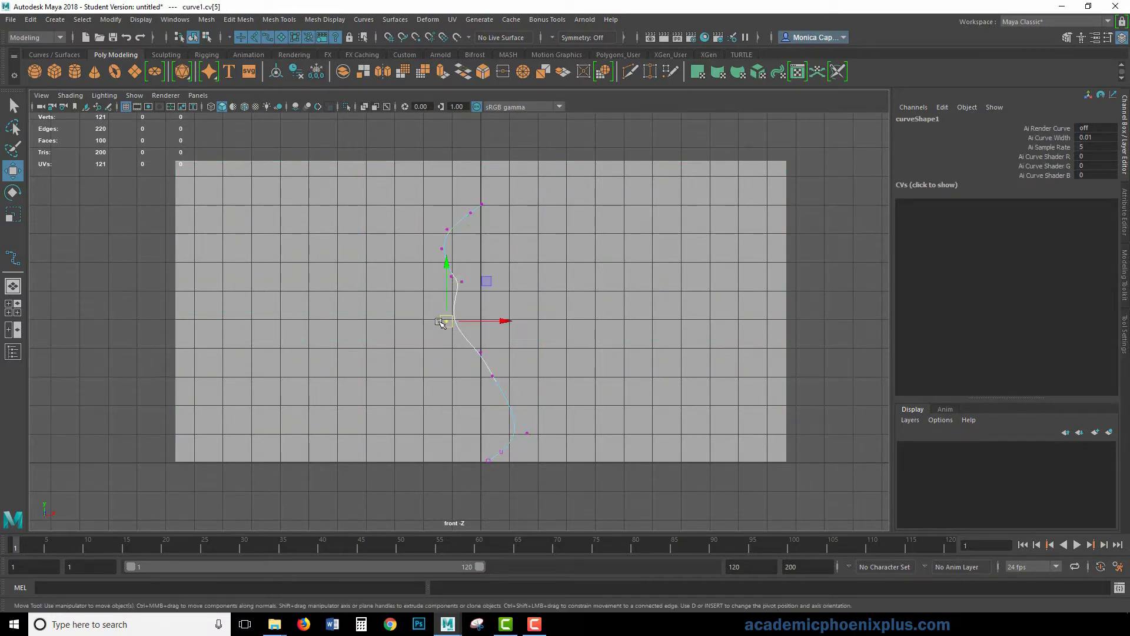
{"action": "left_click_drag", "start_coordinate": [446, 323], "coordinate": [439, 342]}
- Return the curve to object mode, deselect it and leave the front view for the perspective view
{"action": "right_click_drag", "start_coordinate": [449, 229], "coordinate": [517, 200]}
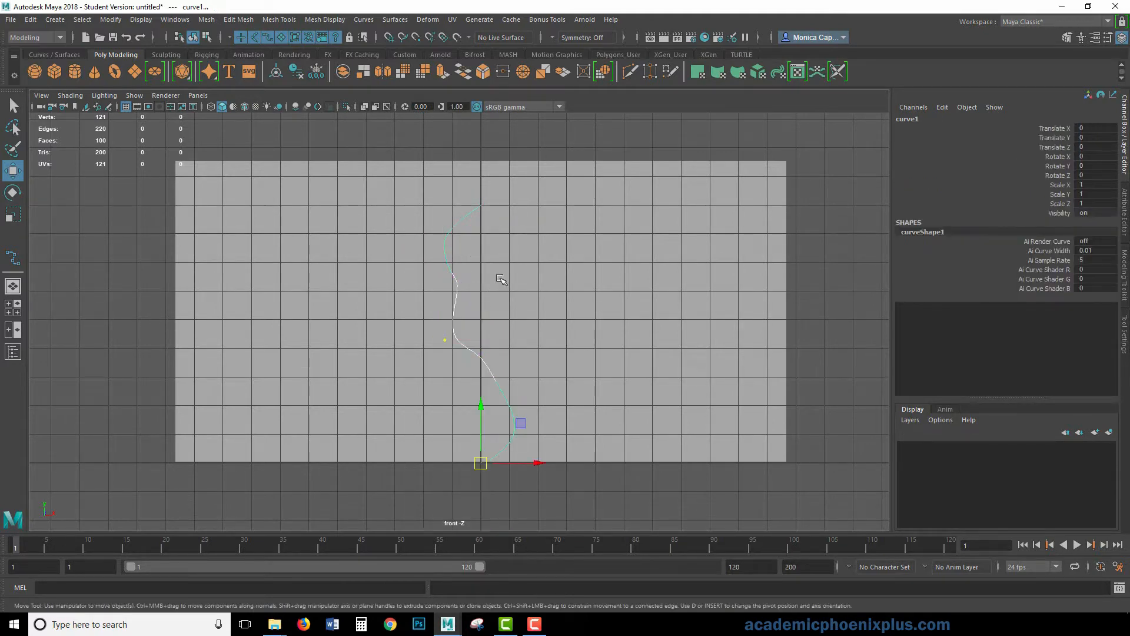
{"action": "left_click", "coordinate": [598, 141]}
{"action": "key", "text": "space"}
{"action": "key", "text": "space"}
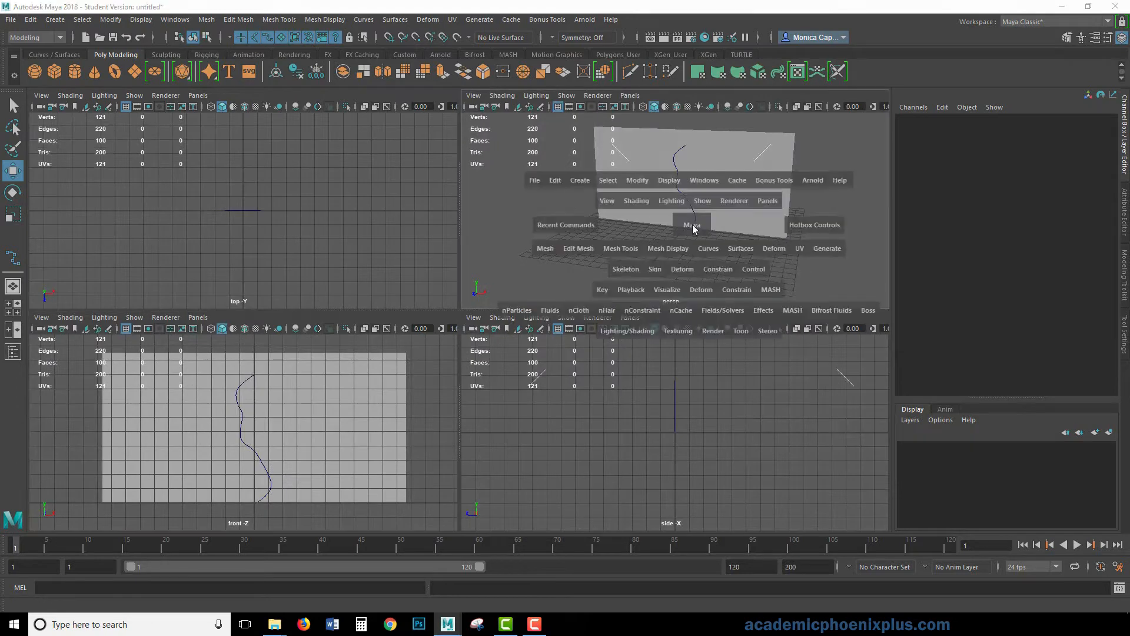
- Create a polygon cylinder at the origin in the perspective view and remove its cap subdivisions
{"action": "right_click_drag", "start_coordinate": [484, 310], "coordinate": [633, 345], "text": "alt"}
{"action": "middle_click_drag", "start_coordinate": [633, 346], "coordinate": [598, 376], "text": "alt"}
{"action": "left_click_drag", "start_coordinate": [598, 376], "coordinate": [606, 358], "text": "alt"}
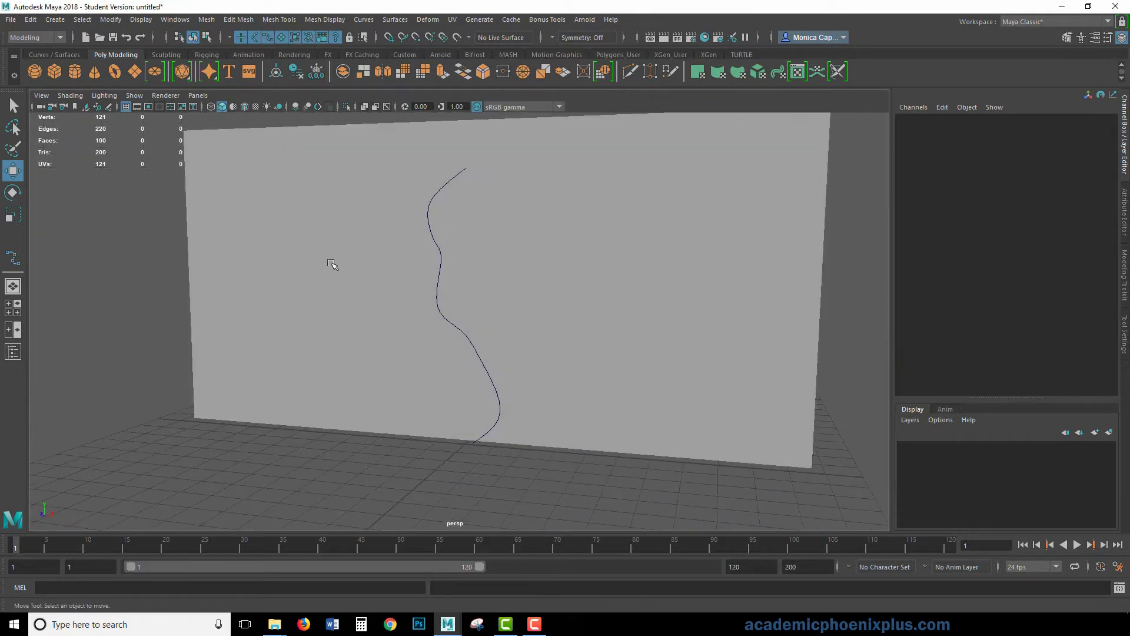
{"action": "left_click", "coordinate": [74, 72]}
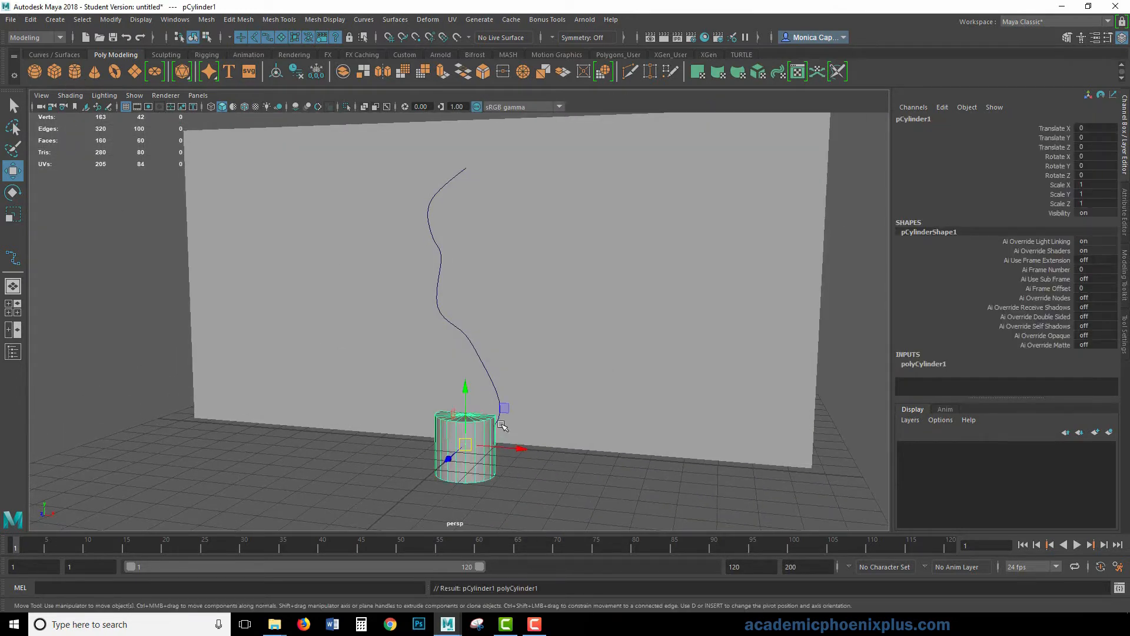
{"action": "key", "text": "r"}
{"action": "left_click", "coordinate": [921, 365]}
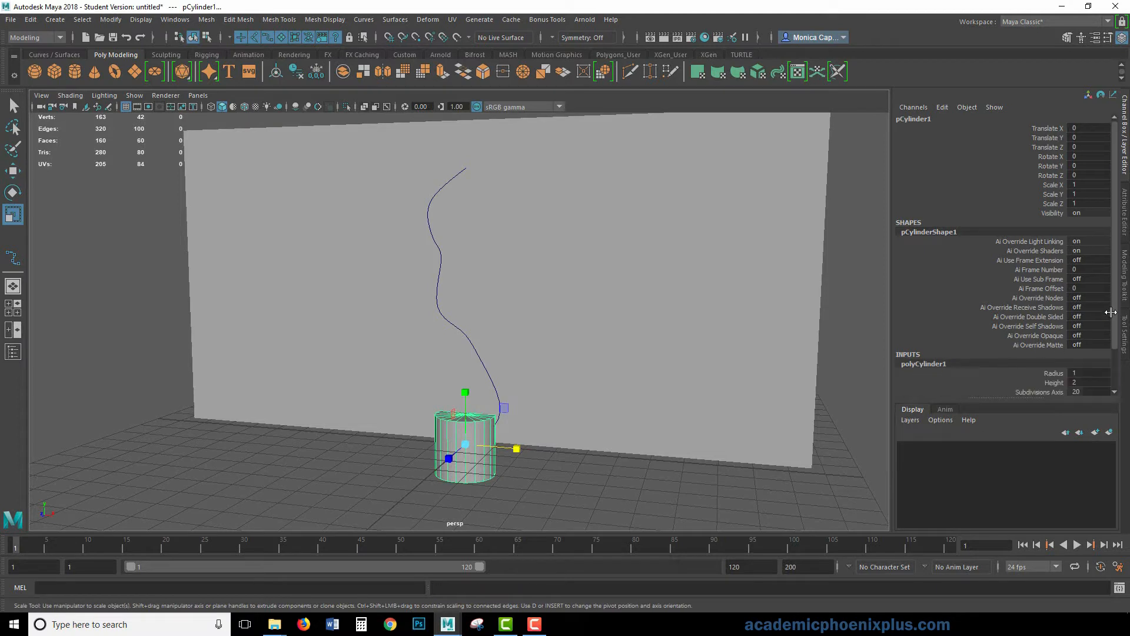
{"action": "scroll", "coordinate": [1088, 359], "scroll_direction": "down", "scroll_amount": 3}
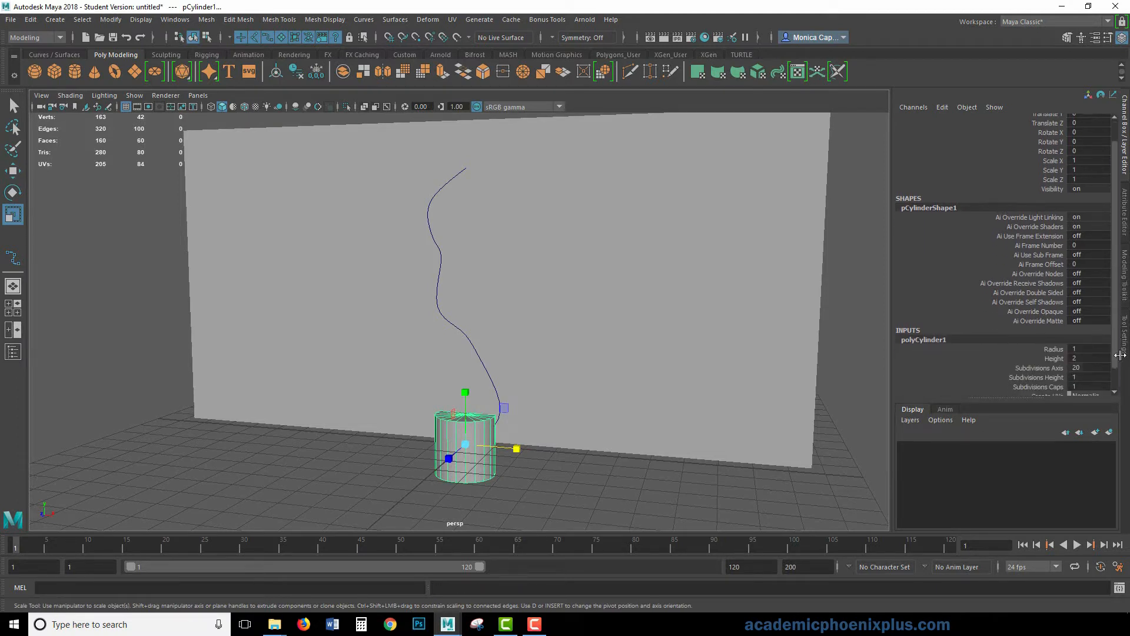
{"action": "double_click", "coordinate": [1090, 362]}
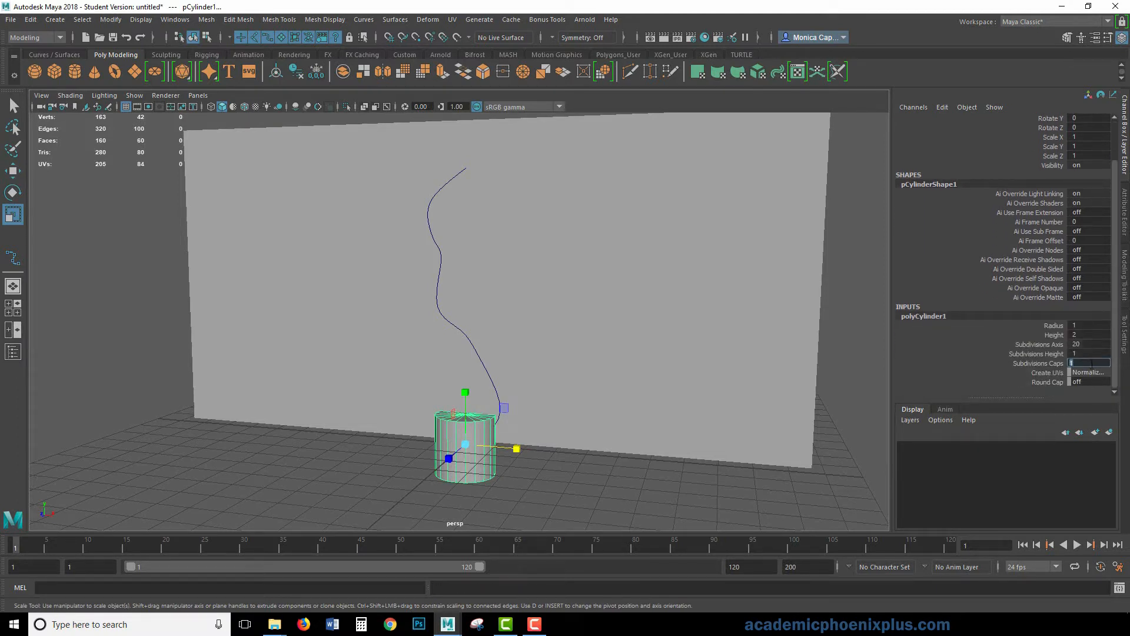
{"action": "key", "text": "Return"}
- Delete the cylinder's side and bottom faces, keeping only the top cap as a flat disc
{"action": "left_click_drag", "start_coordinate": [525, 489], "coordinate": [537, 467], "text": "alt"}
{"action": "right_click_drag", "start_coordinate": [474, 461], "coordinate": [470, 318]}
{"action": "left_click_drag", "start_coordinate": [537, 500], "coordinate": [371, 457]}
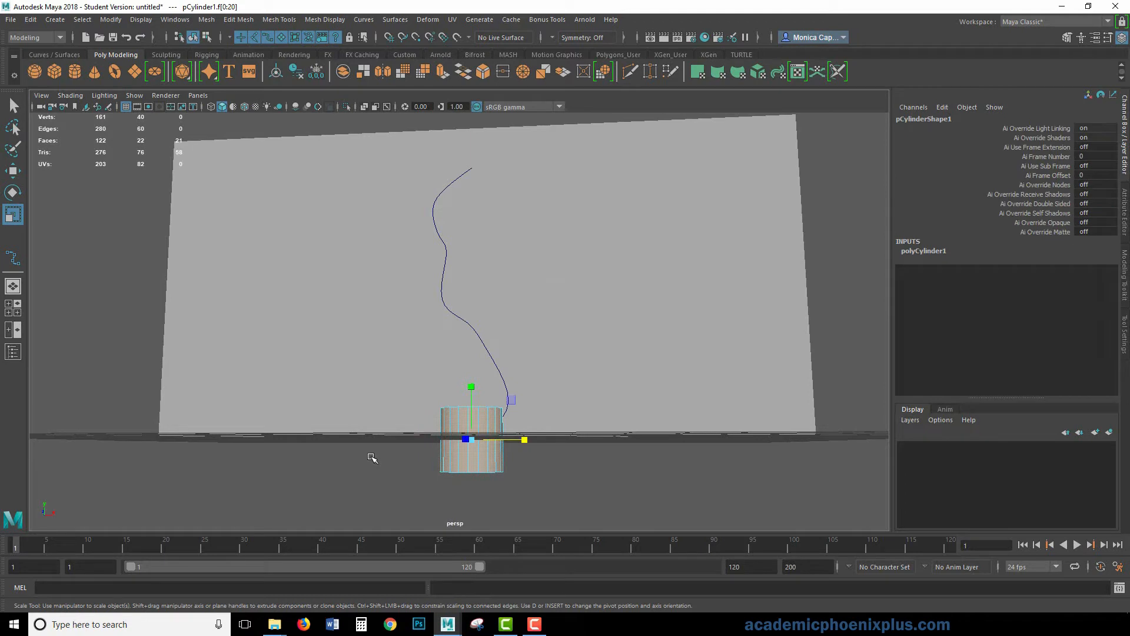
{"action": "key", "text": "Delete"}
{"action": "left_click_drag", "start_coordinate": [505, 391], "coordinate": [517, 398], "text": "alt"}
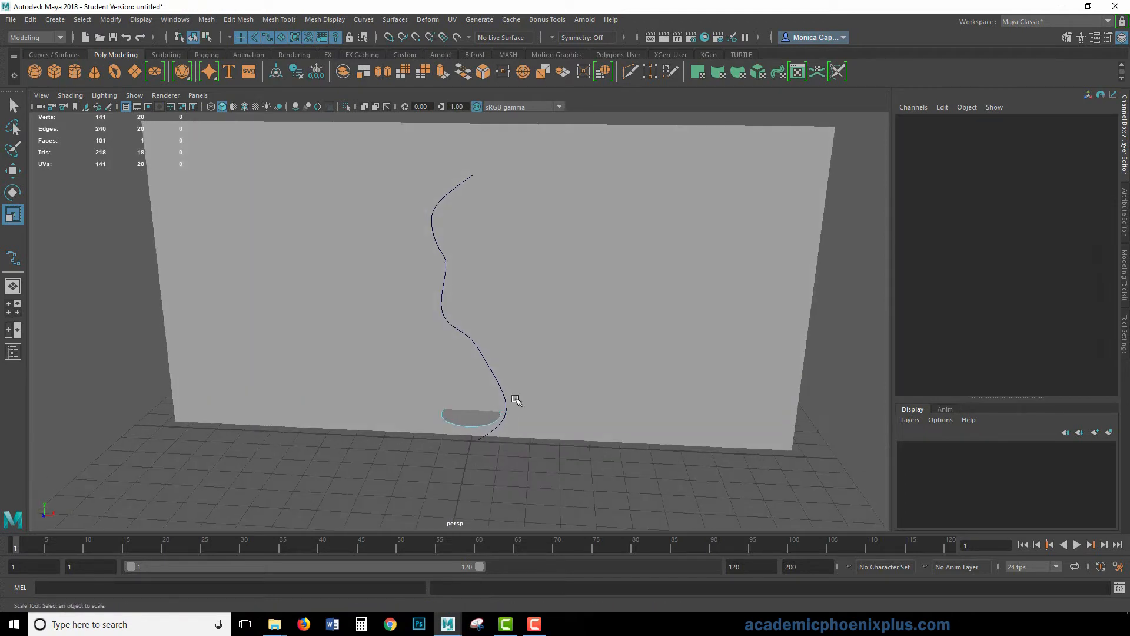
- Return the disc to object mode and center its pivot
{"action": "right_click", "coordinate": [469, 418]}
{"action": "left_click", "coordinate": [519, 270]}
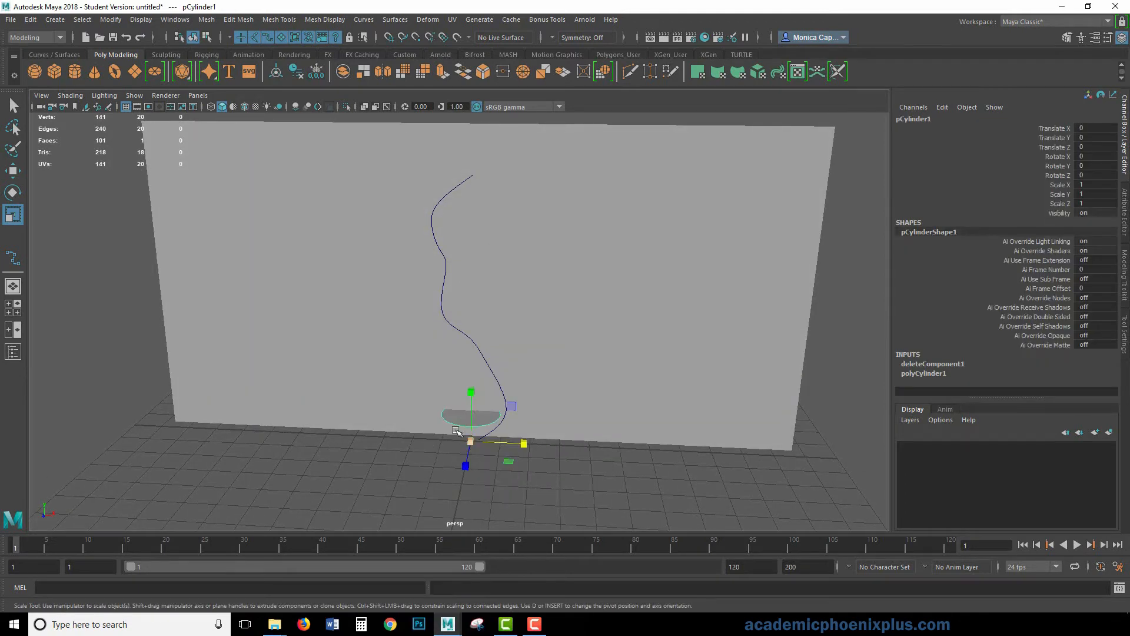
{"action": "key", "text": "w"}
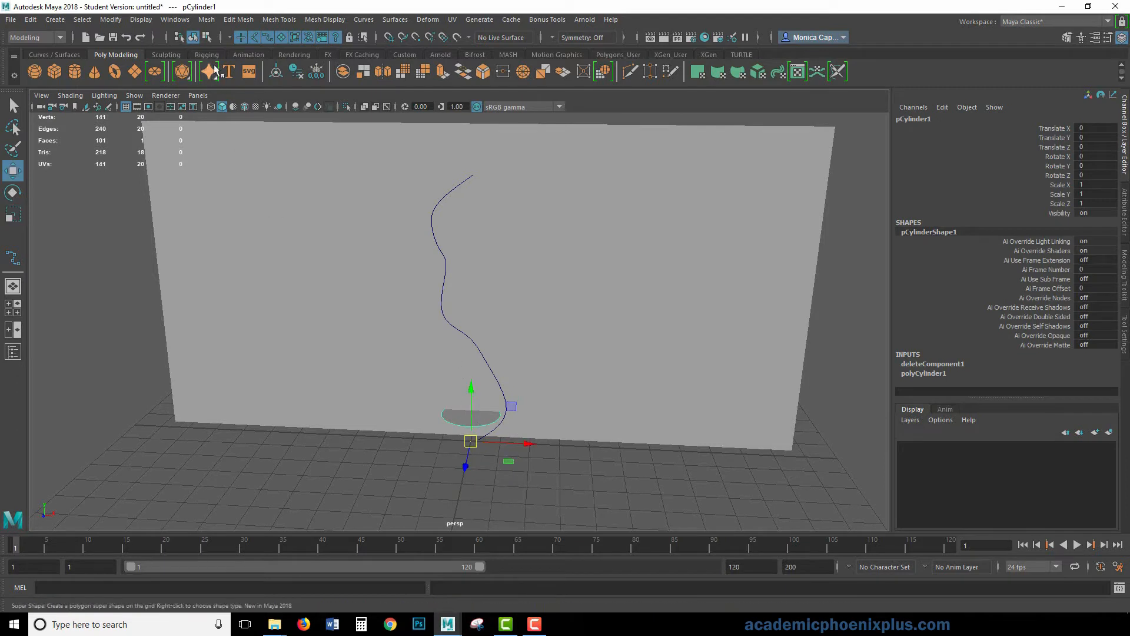
{"action": "left_click", "coordinate": [112, 20]}
{"action": "left_click", "coordinate": [136, 106]}
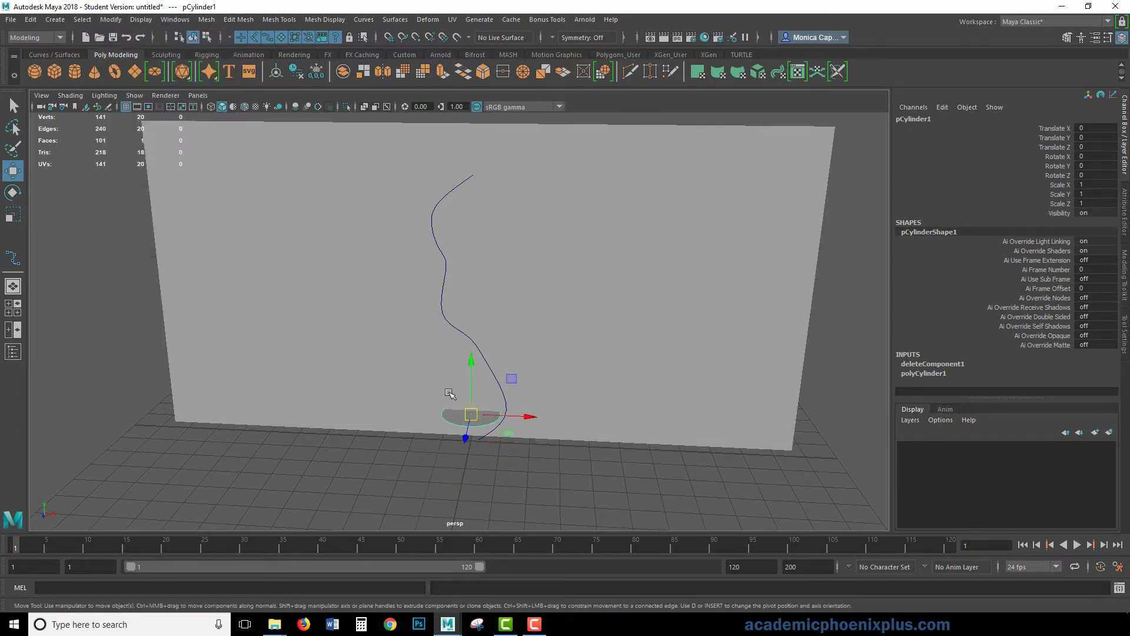
- Snap the disc onto the base of the vine curve and scale it uniformly to about 0.278
{"action": "key", "text": "d"}
{"action": "key", "text": "c"}
{"action": "left_click_drag", "start_coordinate": [495, 432], "coordinate": [451, 444]}
{"action": "key", "text": "r"}
{"action": "left_click", "coordinate": [509, 435]}
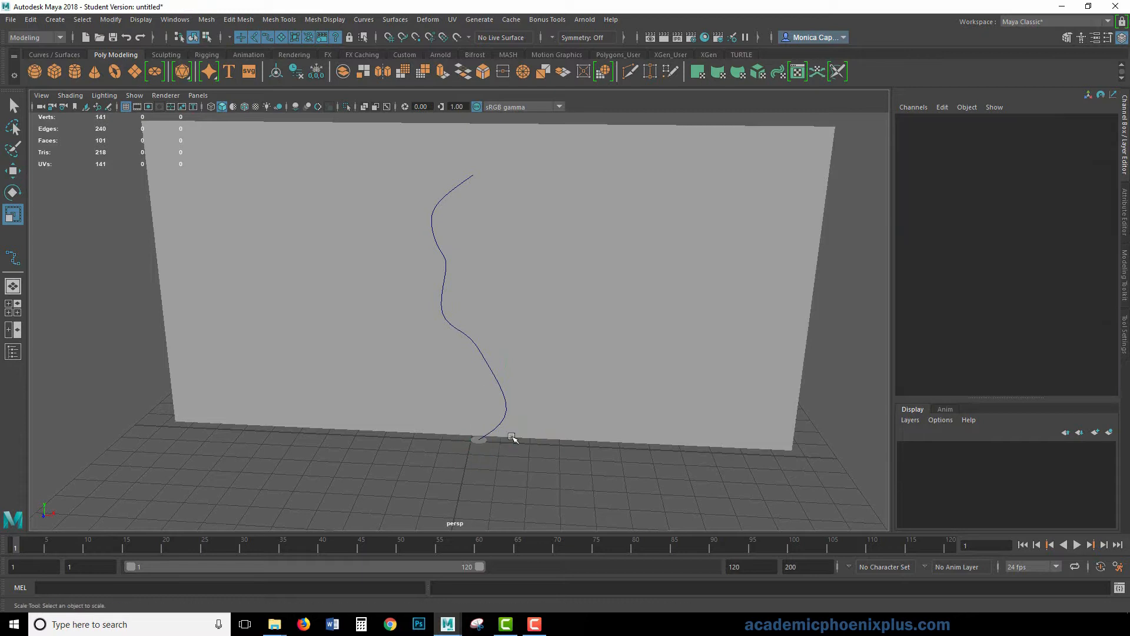
- Scale the disc at the curve's base uniformly to about 0.23
{"action": "scroll", "coordinate": [575, 353], "scroll_direction": "up", "scroll_amount": 3}
{"action": "left_click", "coordinate": [485, 467]}
{"action": "key", "text": "f"}
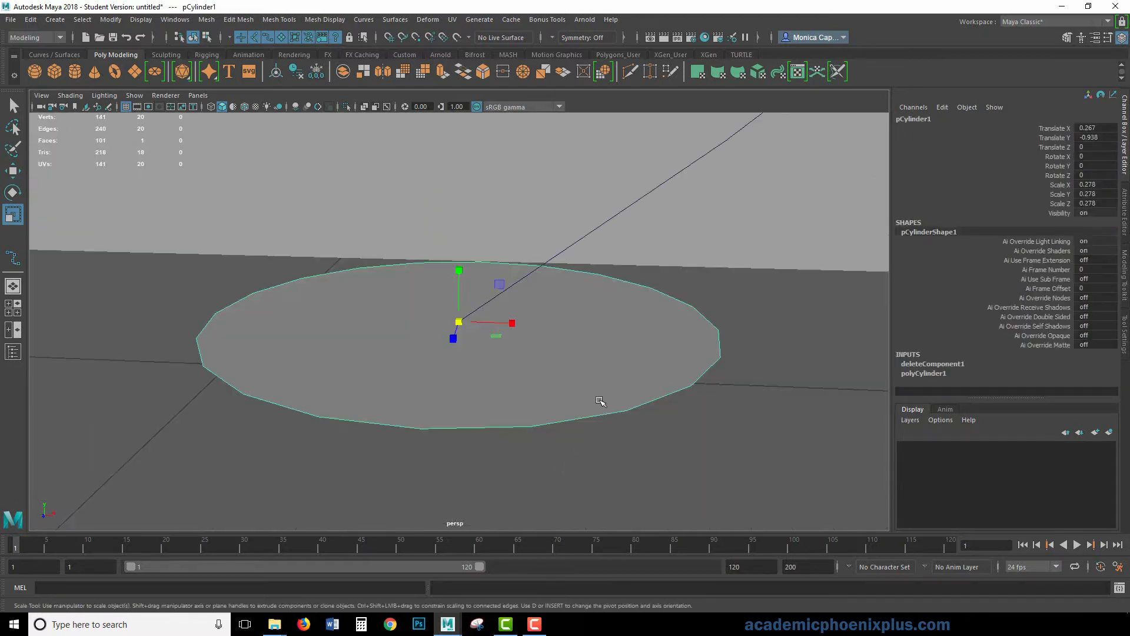
{"action": "scroll", "coordinate": [624, 371], "scroll_direction": "down", "scroll_amount": 3}
{"action": "scroll", "coordinate": [619, 350], "scroll_direction": "down", "scroll_amount": 6}
{"action": "middle_click_drag", "start_coordinate": [498, 325], "coordinate": [510, 414], "text": "alt"}
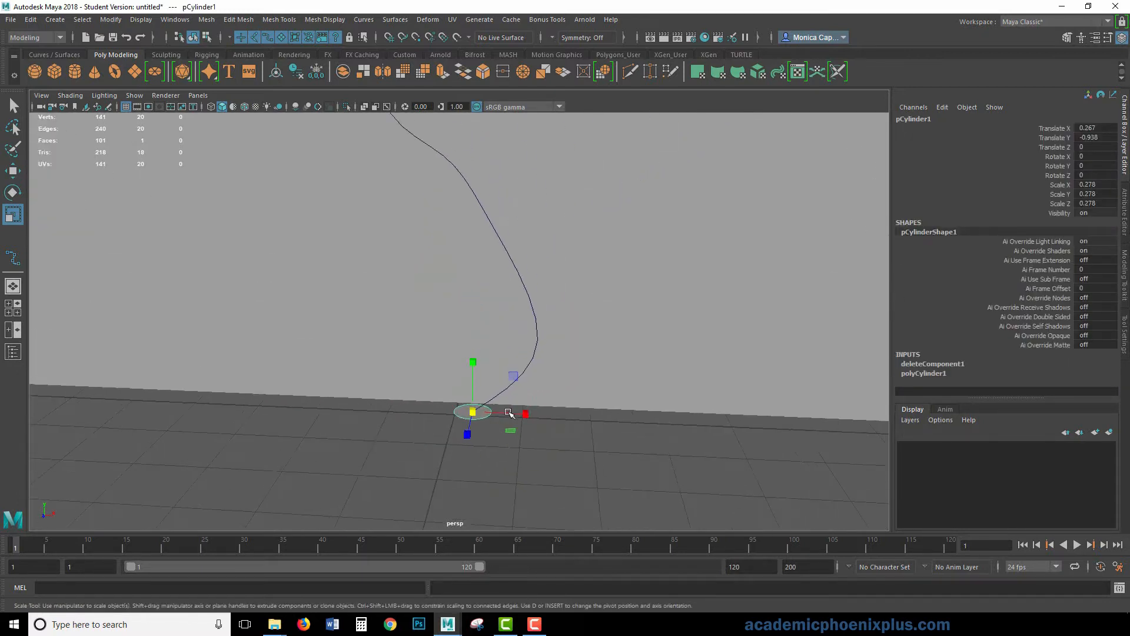
{"action": "scroll", "coordinate": [487, 368], "scroll_direction": "down", "scroll_amount": 1}
{"action": "left_click_drag", "start_coordinate": [467, 392], "coordinate": [633, 403]}
{"action": "key", "text": "ctrl+z"}
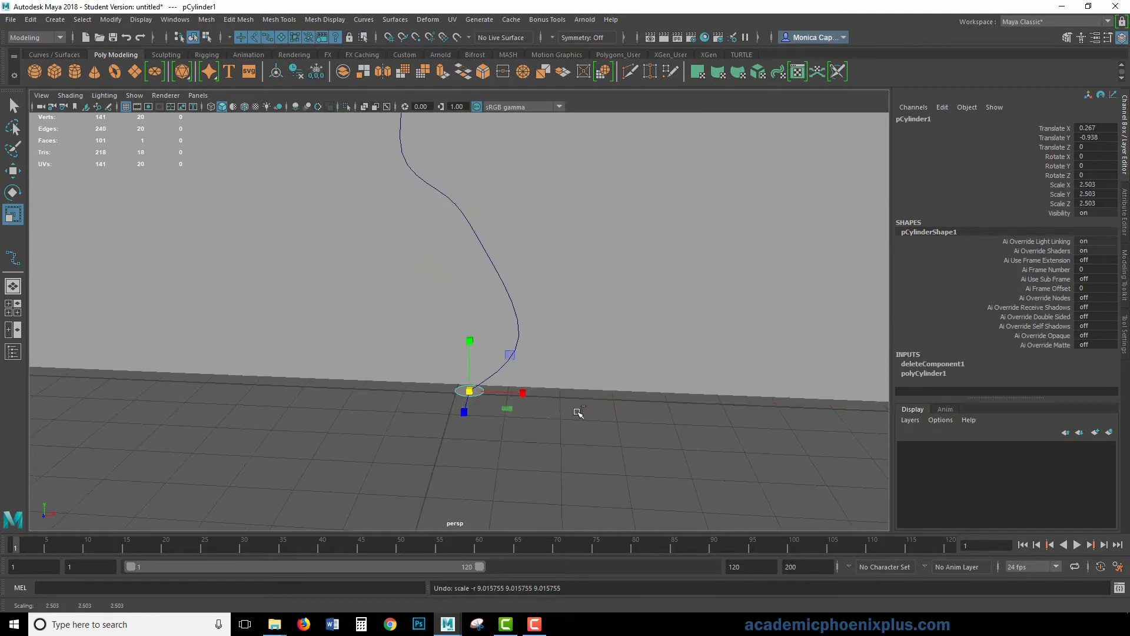
{"action": "left_click_drag", "start_coordinate": [473, 392], "coordinate": [467, 390]}
{"action": "middle_click_drag", "start_coordinate": [549, 381], "coordinate": [584, 398], "text": "alt"}
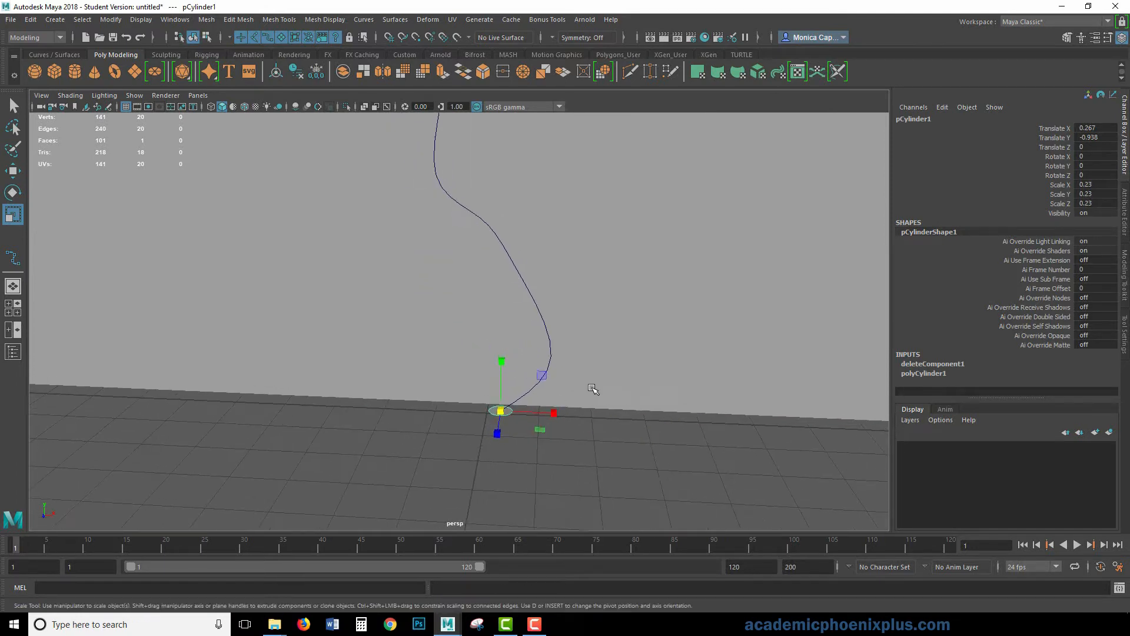
{"action": "scroll", "coordinate": [591, 390], "scroll_direction": "down", "scroll_amount": 1}
- Select the disc's face together with the vine curve and extrude the face along the curve
{"action": "right_click_drag", "start_coordinate": [510, 407], "coordinate": [511, 320]}
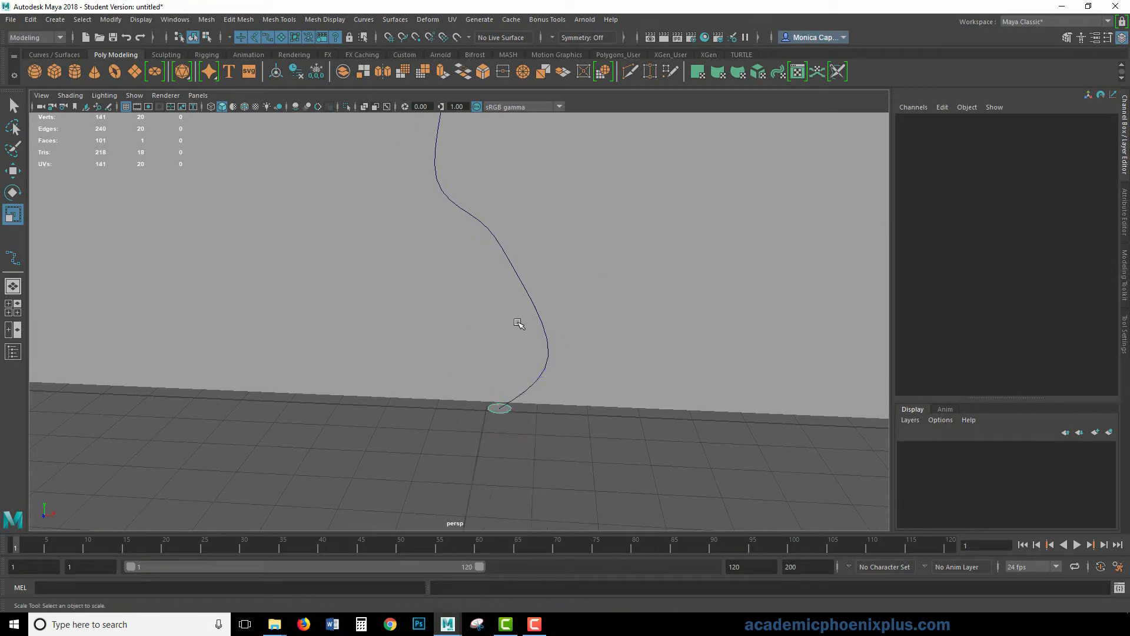
{"action": "middle_click_drag", "start_coordinate": [520, 323], "coordinate": [533, 342], "text": "alt"}
{"action": "left_click", "coordinate": [511, 426]}
{"action": "right_click_drag", "start_coordinate": [509, 426], "coordinate": [567, 268]}
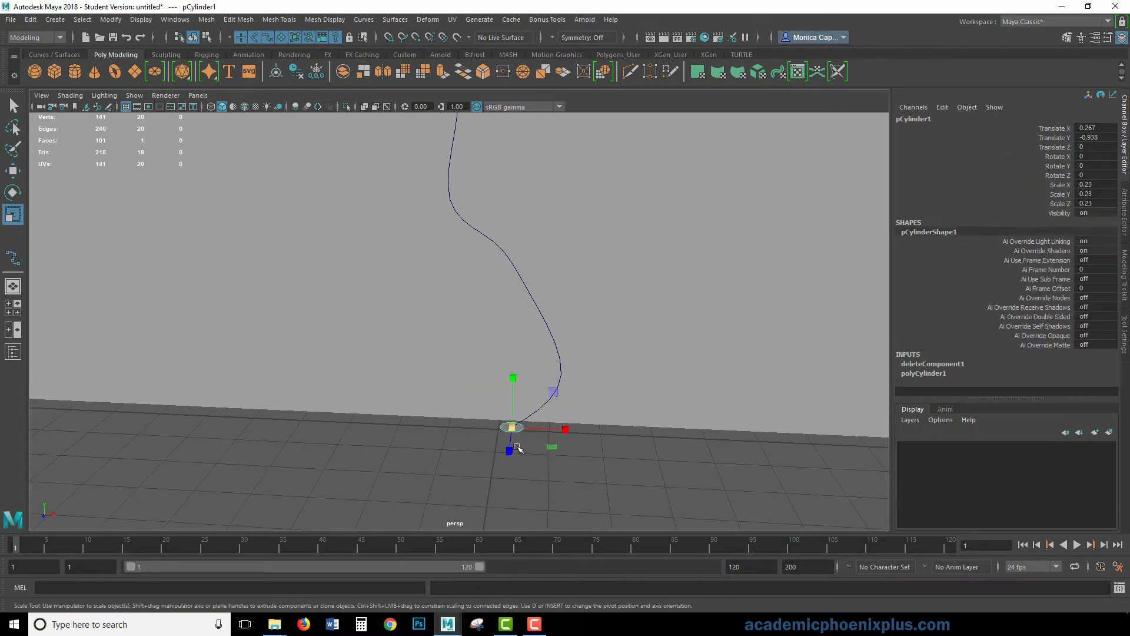
{"action": "right_click_drag", "start_coordinate": [517, 431], "coordinate": [527, 320]}
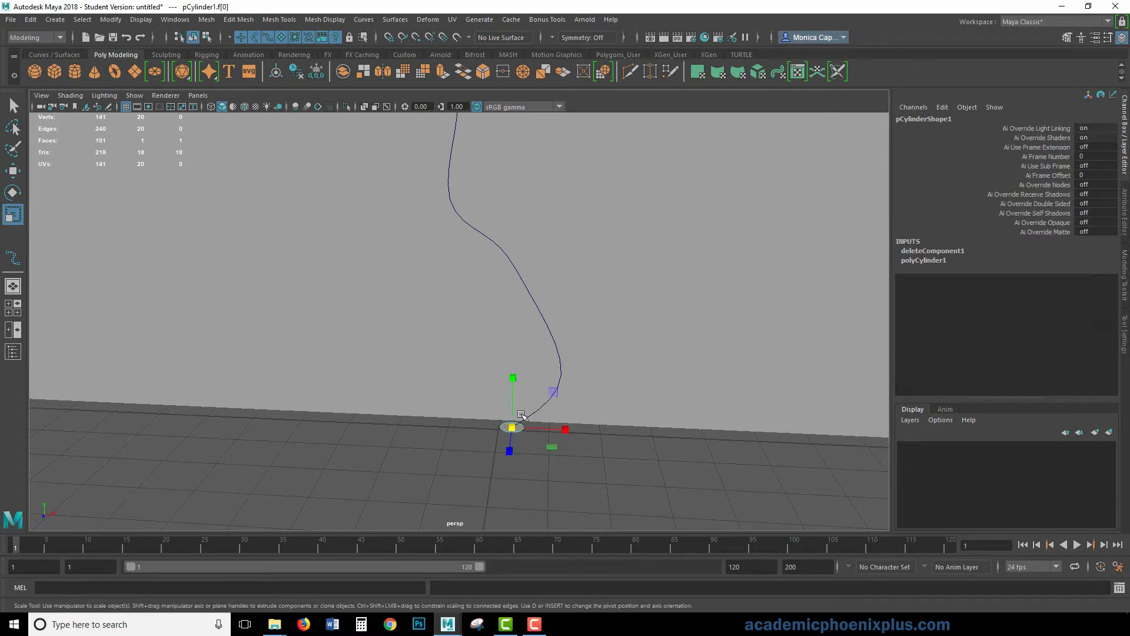
{"action": "left_click", "coordinate": [552, 336]}
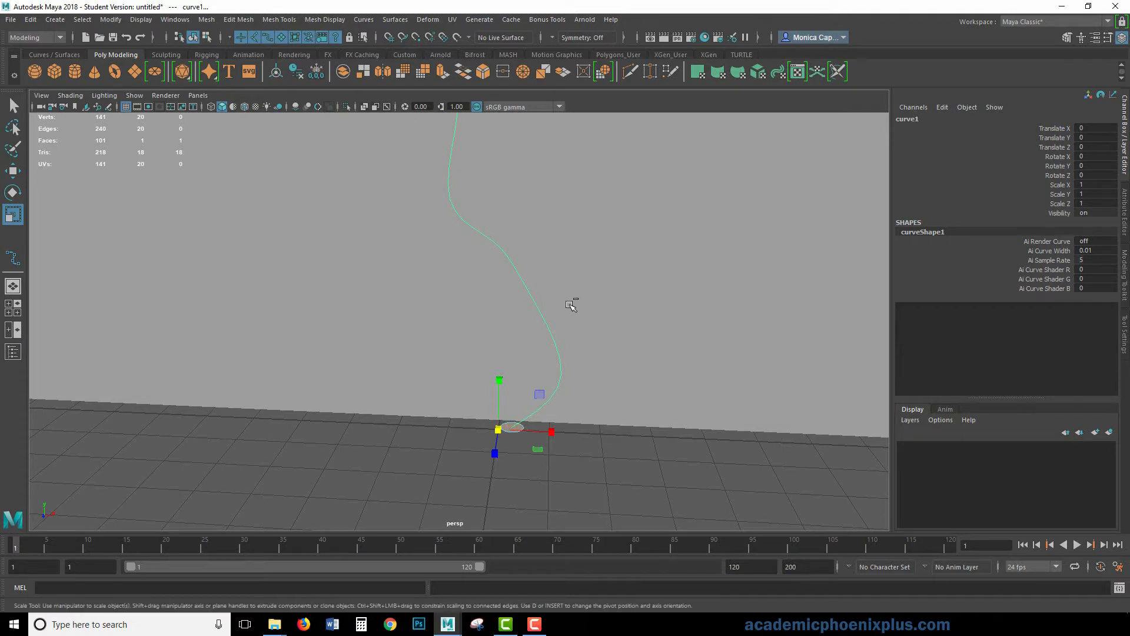
{"action": "key", "text": "ctrl+e"}
- Set the extrusion's divisions to 25 so the stem follows the bends of the curve
{"action": "middle_click_drag", "start_coordinate": [678, 245], "coordinate": [645, 326], "text": "alt"}
{"action": "right_click_drag", "start_coordinate": [567, 255], "coordinate": [483, 245], "text": "alt"}
{"action": "middle_click_drag", "start_coordinate": [484, 245], "coordinate": [501, 280], "text": "alt"}
{"action": "right_click_drag", "start_coordinate": [597, 245], "coordinate": [631, 250], "text": "alt"}
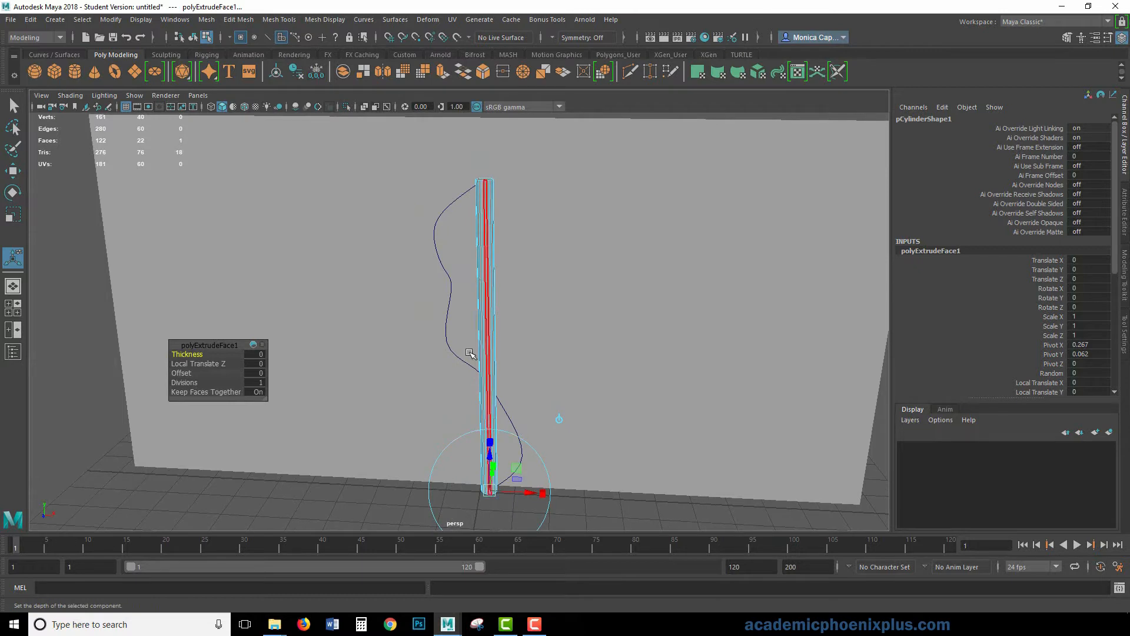
{"action": "left_click", "coordinate": [194, 383]}
{"action": "middle_click_drag", "start_coordinate": [195, 384], "coordinate": [307, 383]}
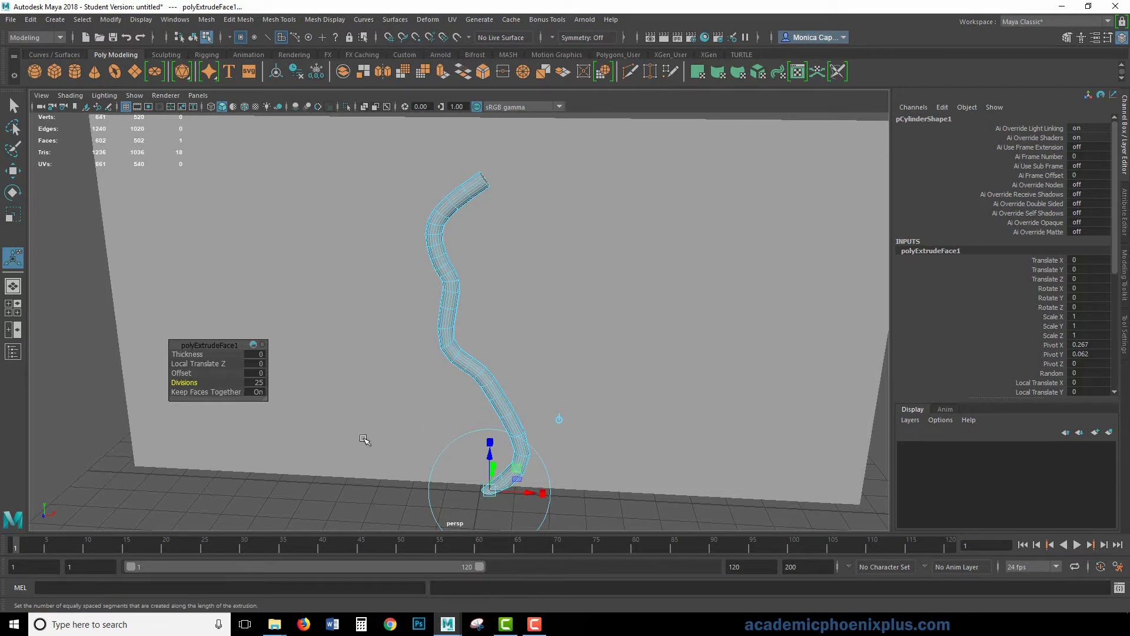
- Try changing the extrusion's thickness and its offset to -2.2, undoing each change
{"action": "mouse_move", "coordinate": [213, 355]}
{"action": "left_mouse_down"}
{"action": "mouse_move", "coordinate": [202, 354]}
{"action": "mouse_move", "coordinate": [261, 356]}
{"action": "mouse_move", "coordinate": [210, 357]}
{"action": "left_mouse_up"}
{"action": "key", "text": "ctrl+z"}
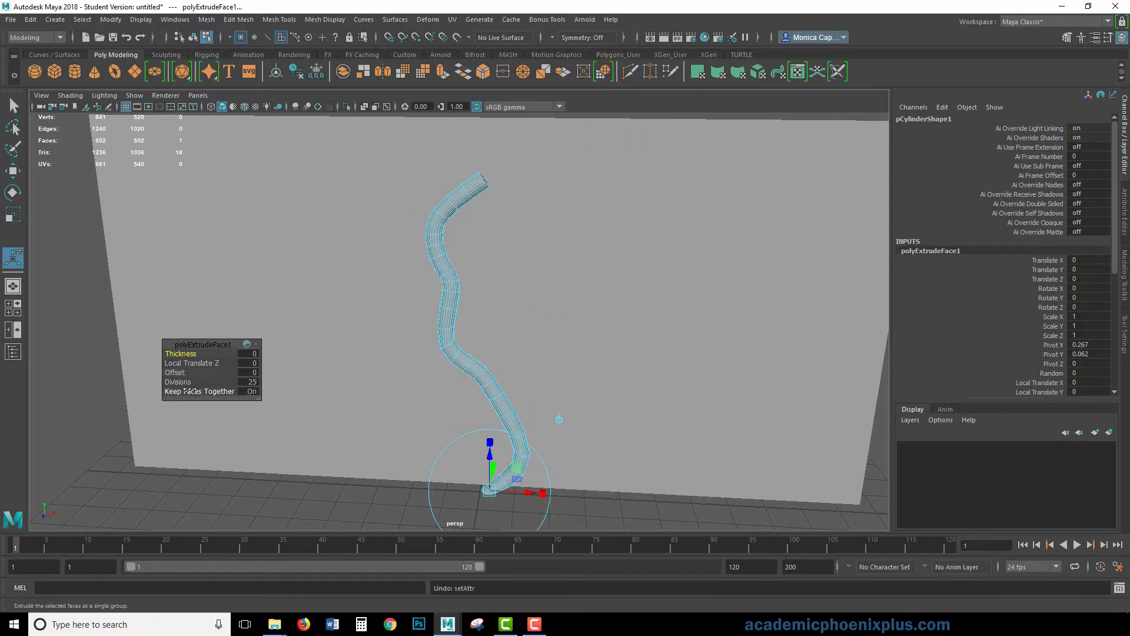
{"action": "mouse_move", "coordinate": [184, 373]}
{"action": "left_mouse_down"}
{"action": "mouse_move", "coordinate": [195, 372]}
{"action": "mouse_move", "coordinate": [165, 374]}
{"action": "left_mouse_up"}
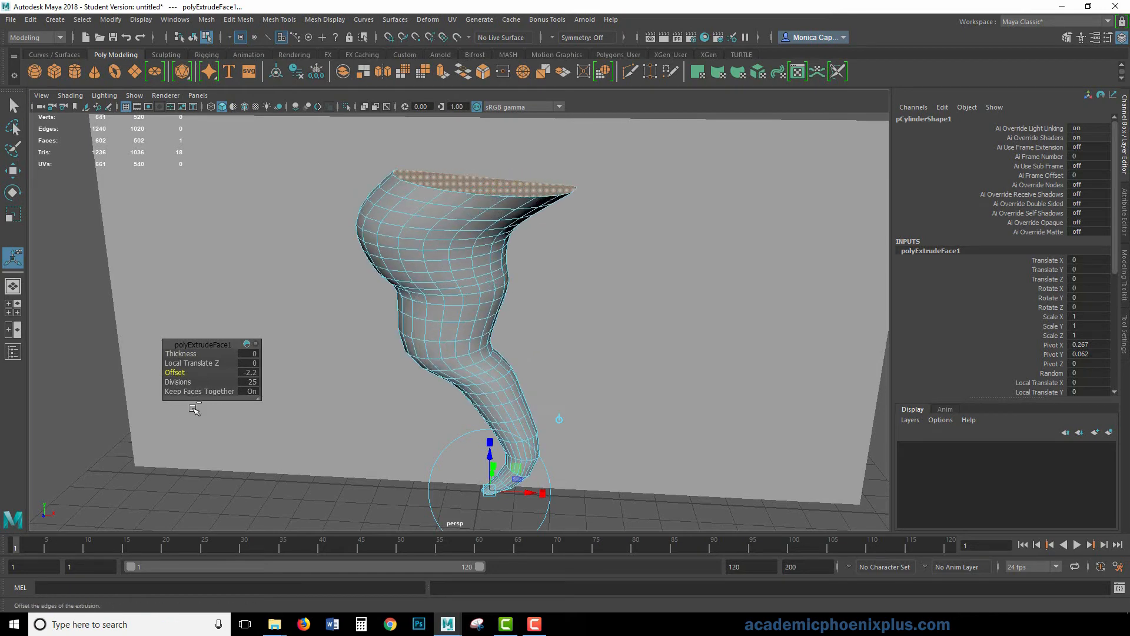
{"action": "key", "text": "ctrl+z"}
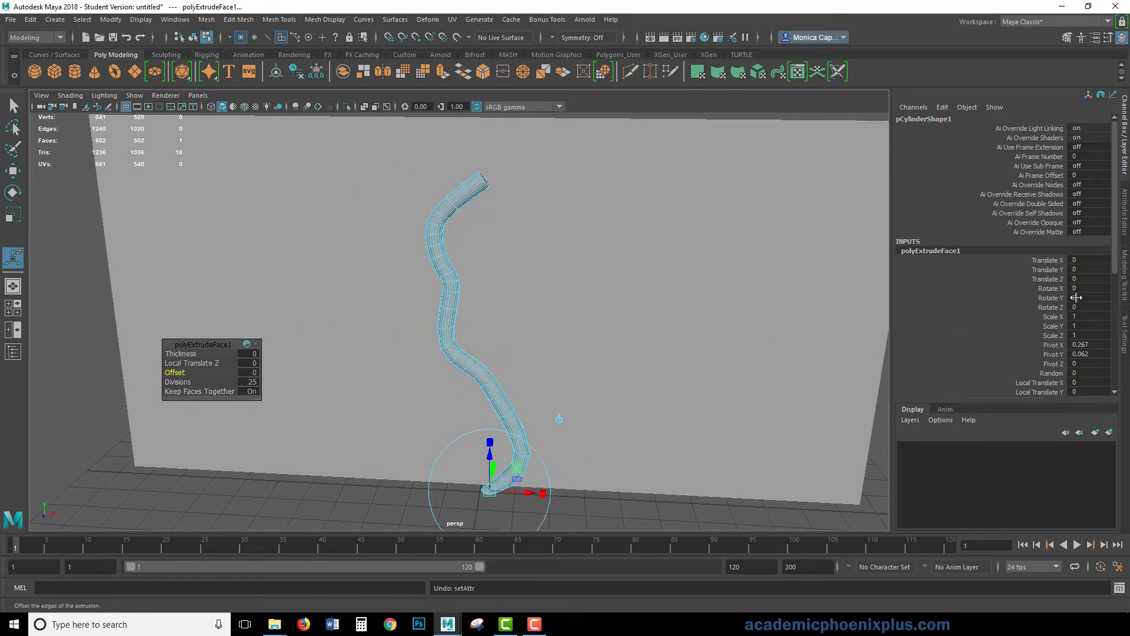
- Return the stem to object mode, set its extrusion taper to 0.2 and deselect it
{"action": "left_click", "coordinate": [456, 336]}
{"action": "right_click_drag", "start_coordinate": [447, 330], "coordinate": [498, 268]}
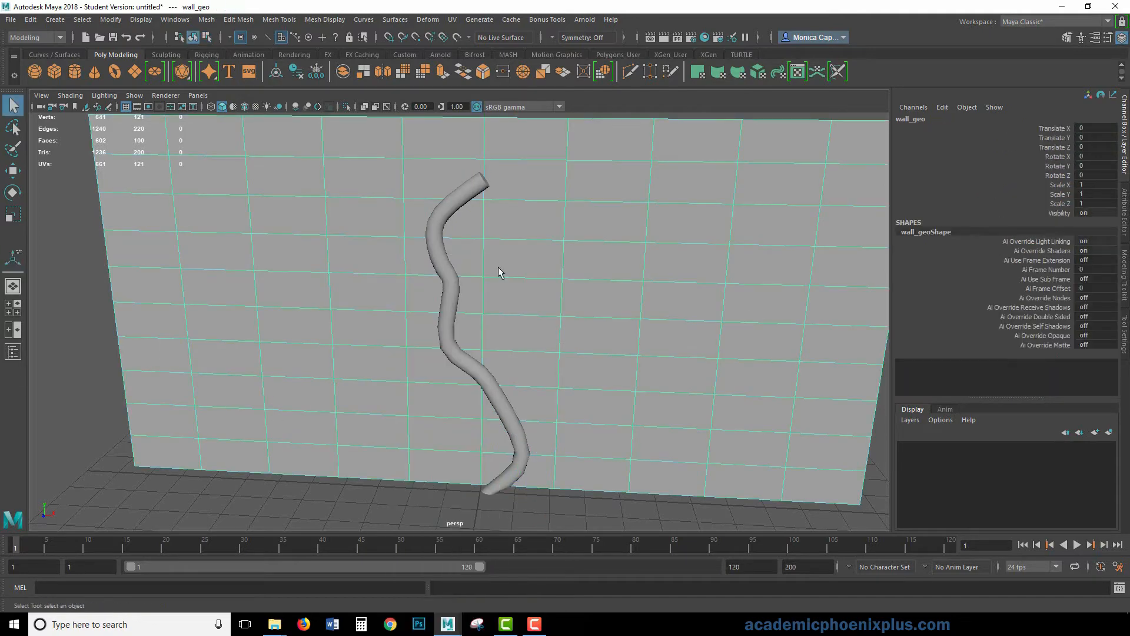
{"action": "left_click", "coordinate": [450, 341]}
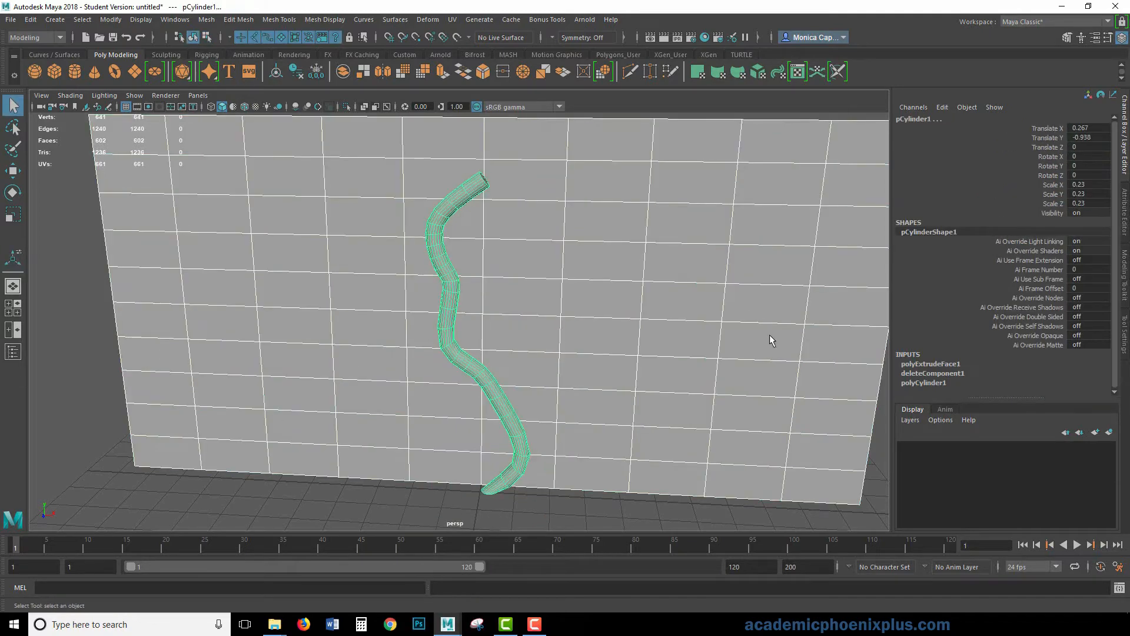
{"action": "left_click", "coordinate": [916, 365]}
{"action": "left_click_drag", "start_coordinate": [1112, 222], "coordinate": [1100, 355]}
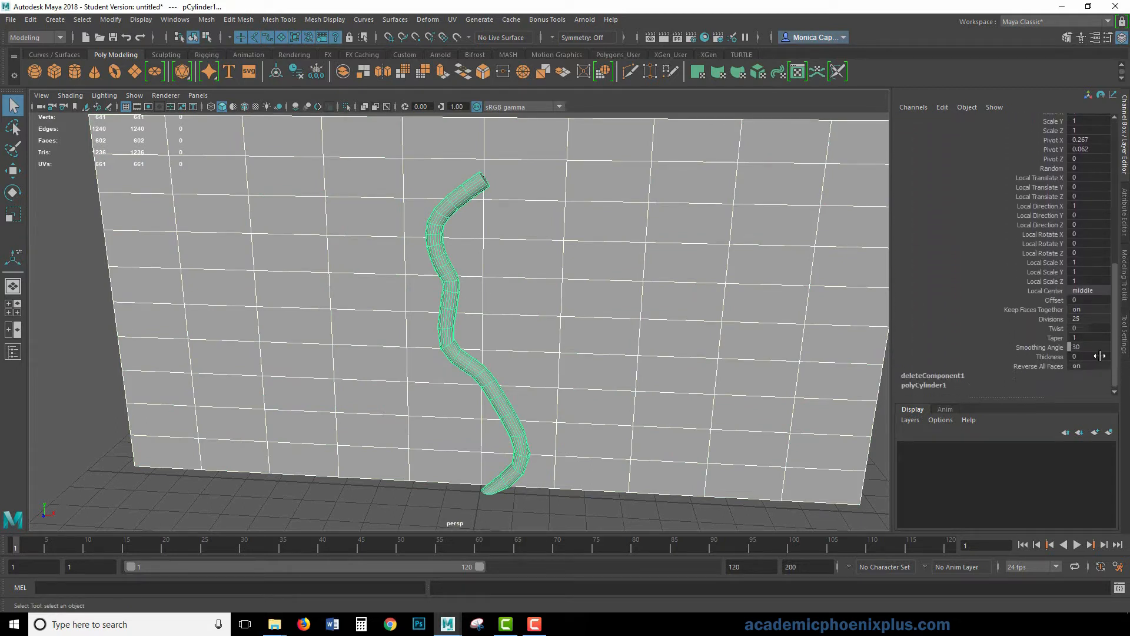
{"action": "left_click", "coordinate": [1056, 338]}
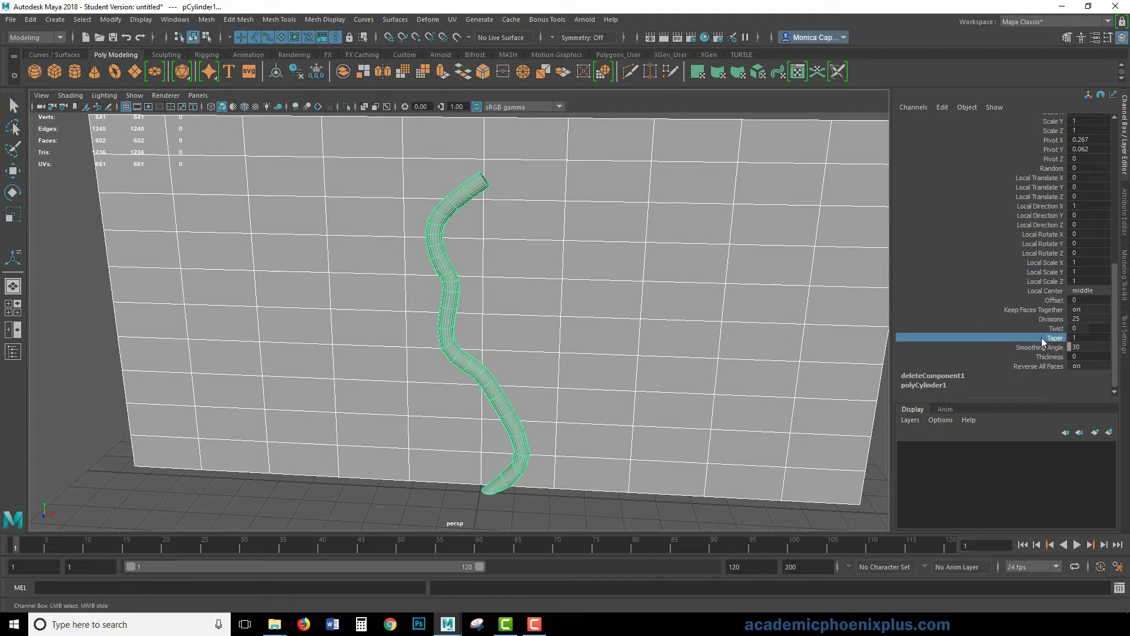
{"action": "middle_click_drag", "start_coordinate": [767, 353], "coordinate": [757, 348]}
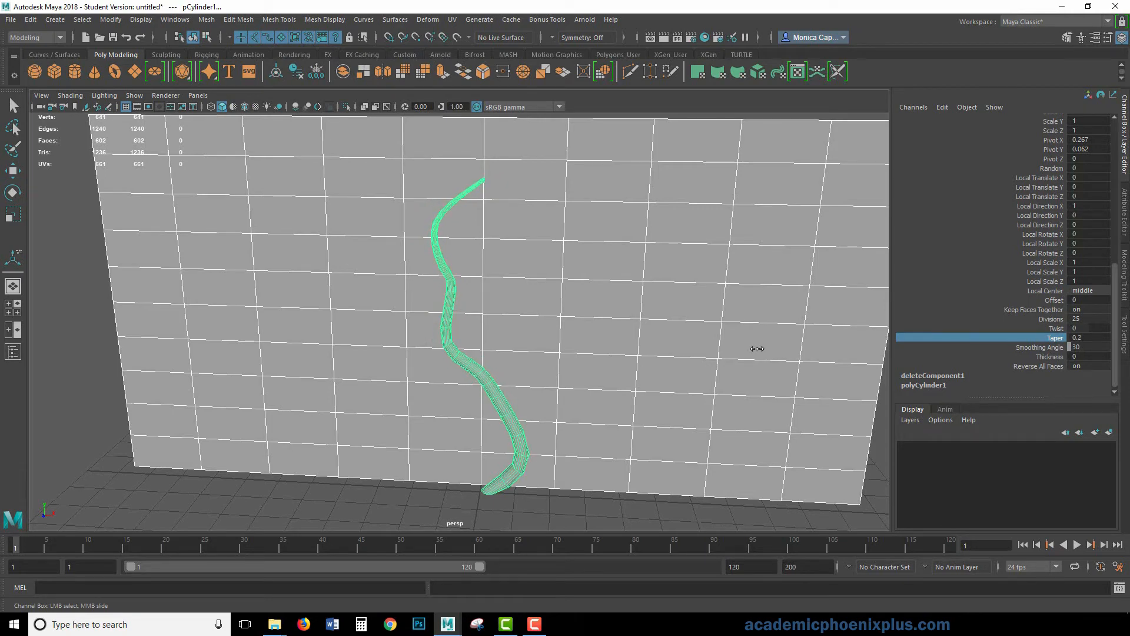
{"action": "left_click", "coordinate": [519, 498]}
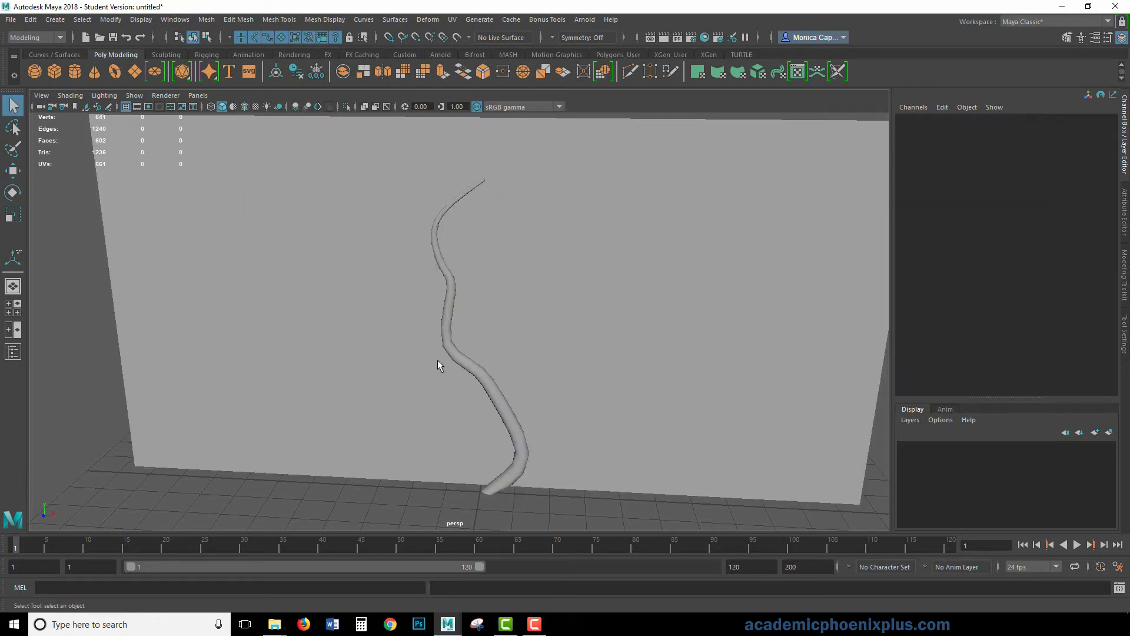
- Select the stem, try changing its extrusion's twist and undo the change
{"action": "left_click", "coordinate": [526, 442]}
{"action": "left_click", "coordinate": [949, 364]}
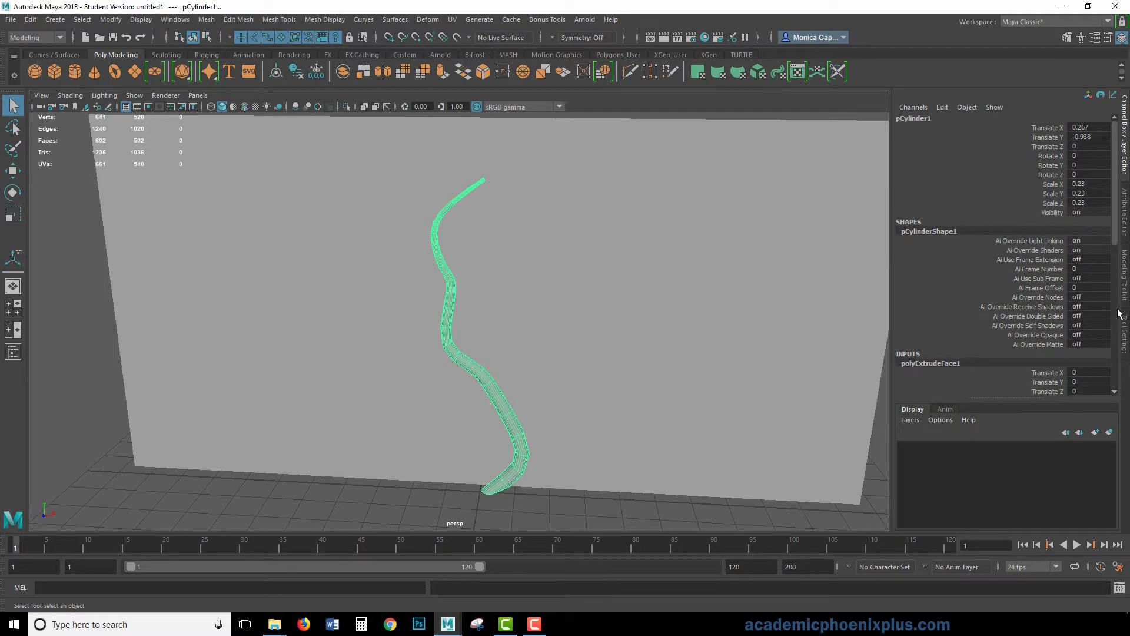
{"action": "scroll", "coordinate": [1116, 234], "scroll_direction": "down", "scroll_amount": 10}
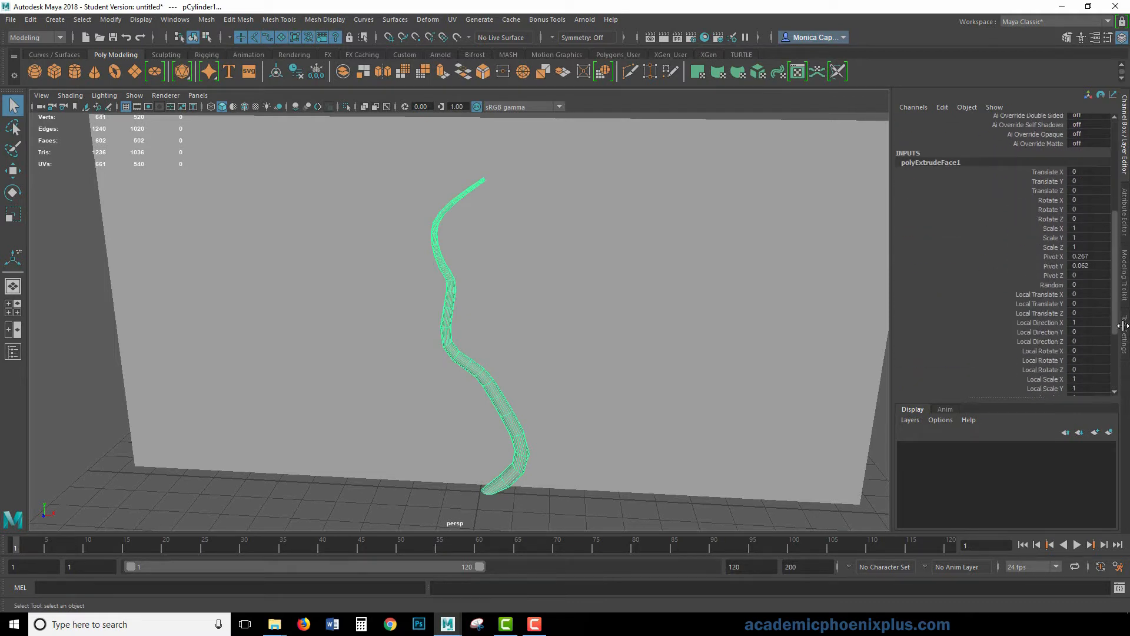
{"action": "left_click", "coordinate": [1056, 349]}
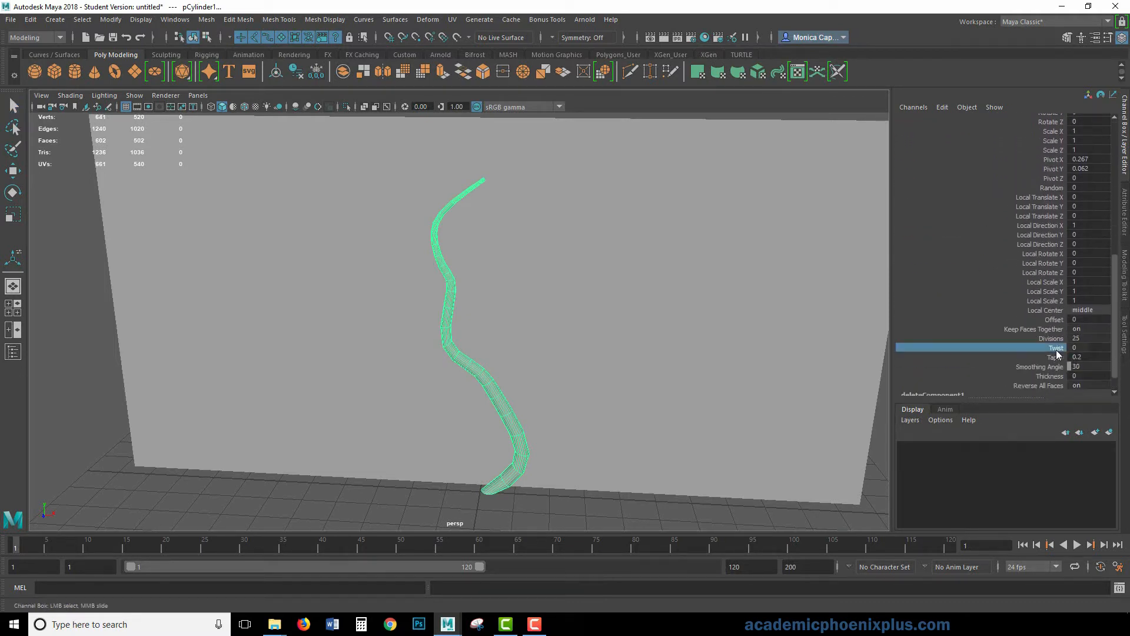
{"action": "middle_click_drag", "start_coordinate": [932, 354], "coordinate": [797, 371]}
{"action": "key", "text": "ctrl+z"}
- Set the stem extrusion's taper to 0 and deselect the stem
{"action": "left_click", "coordinate": [1053, 358]}
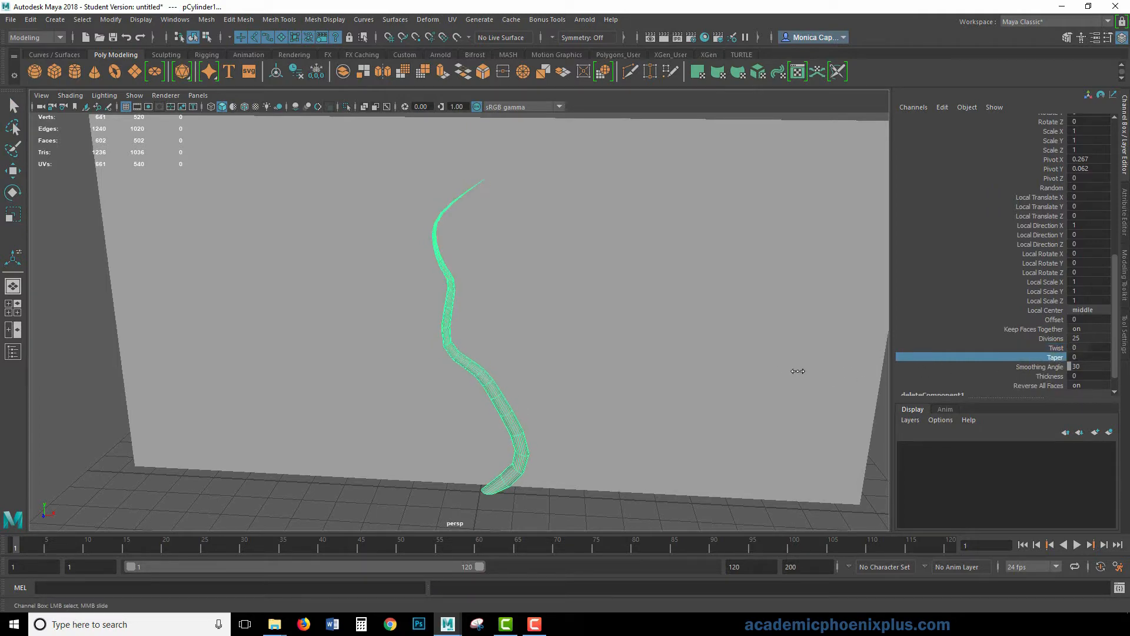
{"action": "left_click", "coordinate": [575, 514]}
{"action": "mouse_move", "coordinate": [802, 378]}
{"action": "left_mouse_down", "text": "alt"}
{"action": "mouse_move", "coordinate": [687, 378]}
{"action": "mouse_move", "coordinate": [731, 355]}
{"action": "mouse_move", "coordinate": [814, 364]}
{"action": "left_mouse_up", "text": "alt"}
- Reselect the stem and undo the last four actions
{"action": "left_click", "coordinate": [522, 466]}
{"action": "key", "text": "ctrl+z"}
{"action": "key", "text": "ctrl+z"}
{"action": "key", "text": "ctrl+z"}
{"action": "key", "text": "ctrl+z"}
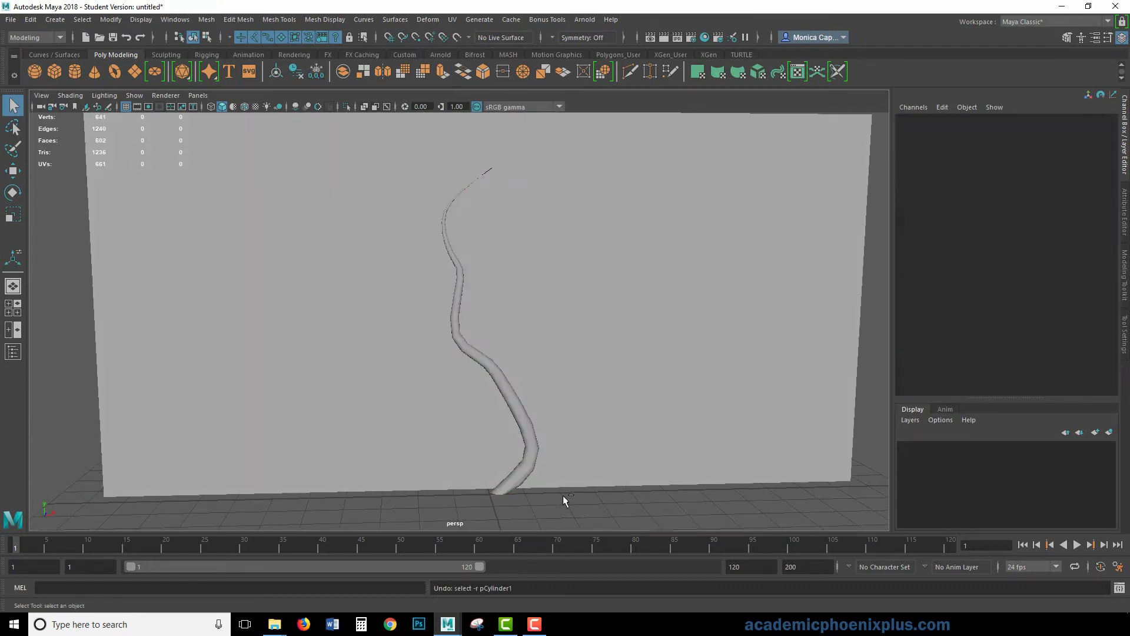
- Undo the stem's extrusion, going back to the flat disc and guide curve
{"action": "key", "text": "ctrl+z"}
{"action": "key", "text": "ctrl+z"}
{"action": "key", "text": "ctrl+z"}
{"action": "key", "text": "ctrl+z"}
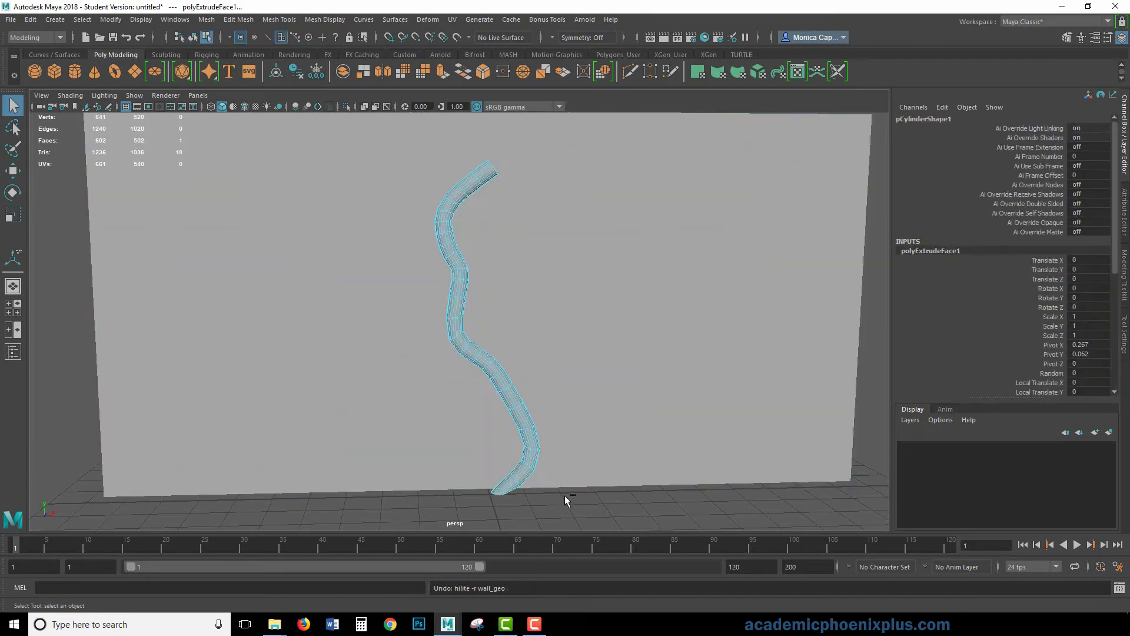
- Return the disc to object mode and place a duplicate of it beside the original at Translate X about -1.307
{"action": "right_click", "coordinate": [500, 489]}
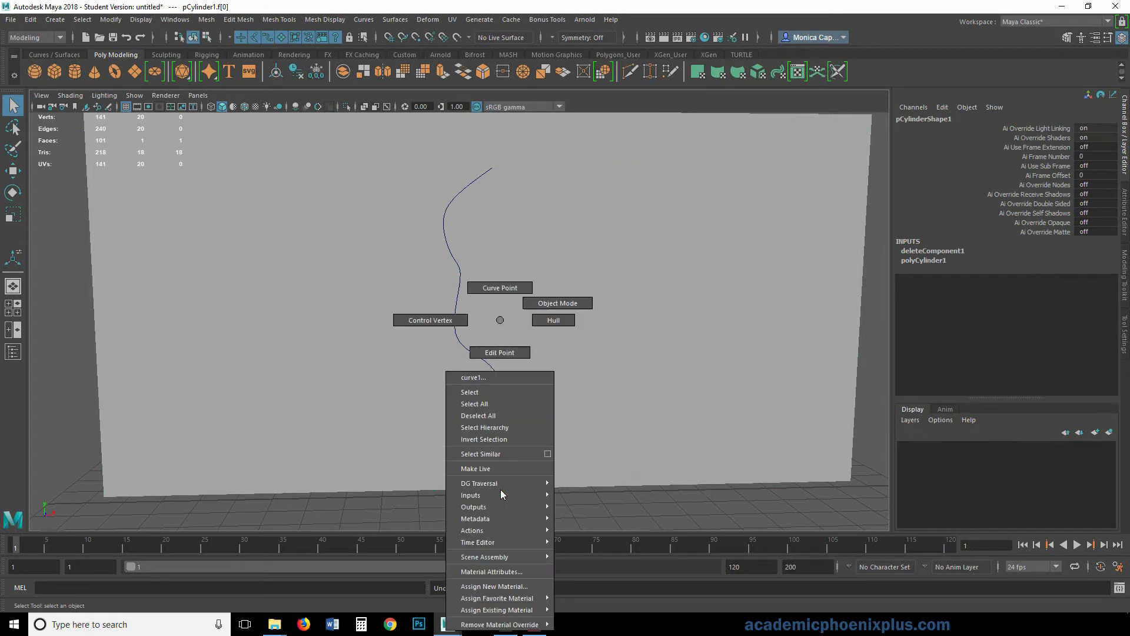
{"action": "left_click", "coordinate": [570, 307]}
{"action": "left_click_drag", "start_coordinate": [524, 446], "coordinate": [573, 419], "text": "alt"}
{"action": "key", "text": "r"}
{"action": "right_click", "coordinate": [573, 419]}
{"action": "right_click_drag", "start_coordinate": [573, 419], "coordinate": [576, 268]}
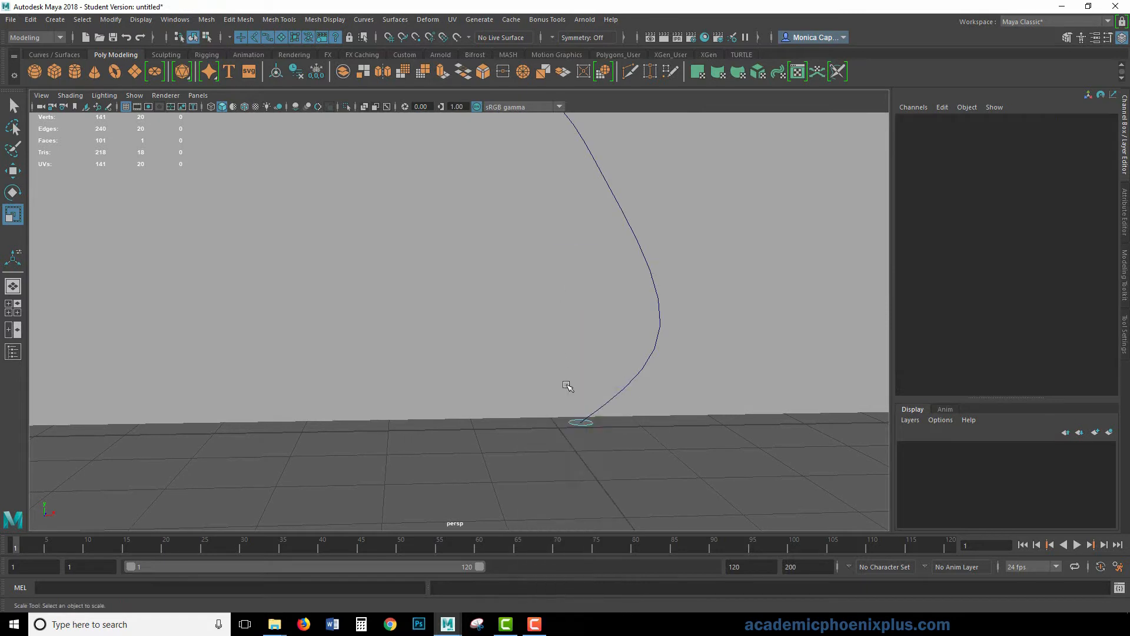
{"action": "left_click", "coordinate": [581, 423]}
{"action": "right_click_drag", "start_coordinate": [582, 423], "coordinate": [647, 268]}
{"action": "left_click", "coordinate": [590, 428]}
{"action": "left_click", "coordinate": [583, 433]}
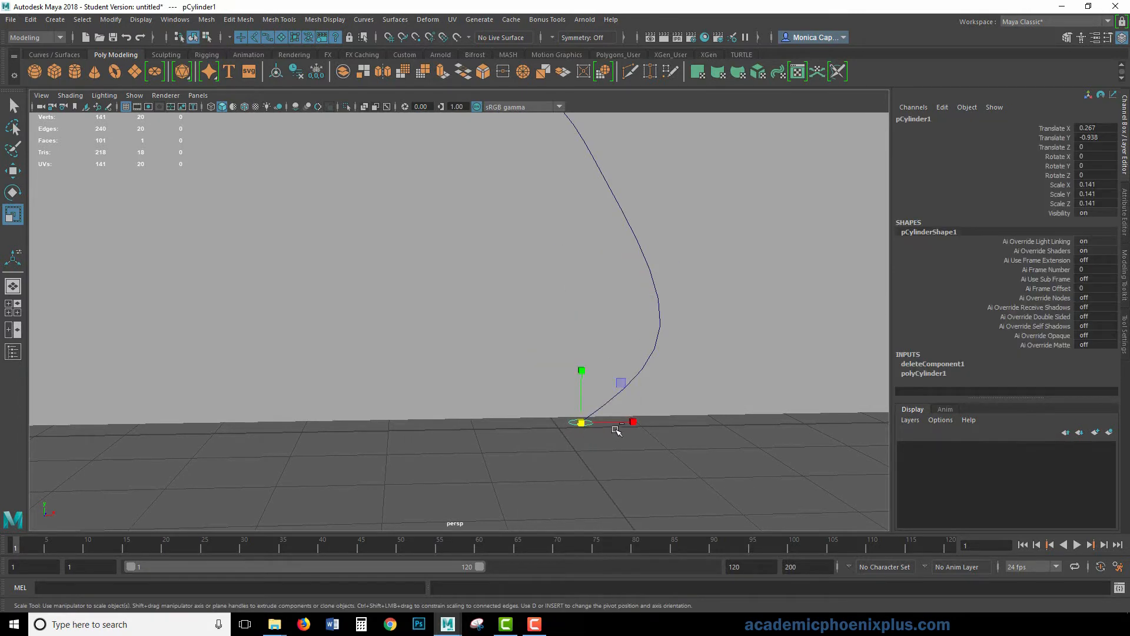
{"action": "left_click_drag", "start_coordinate": [621, 423], "coordinate": [493, 423], "text": "shift"}
{"action": "key", "text": "w"}
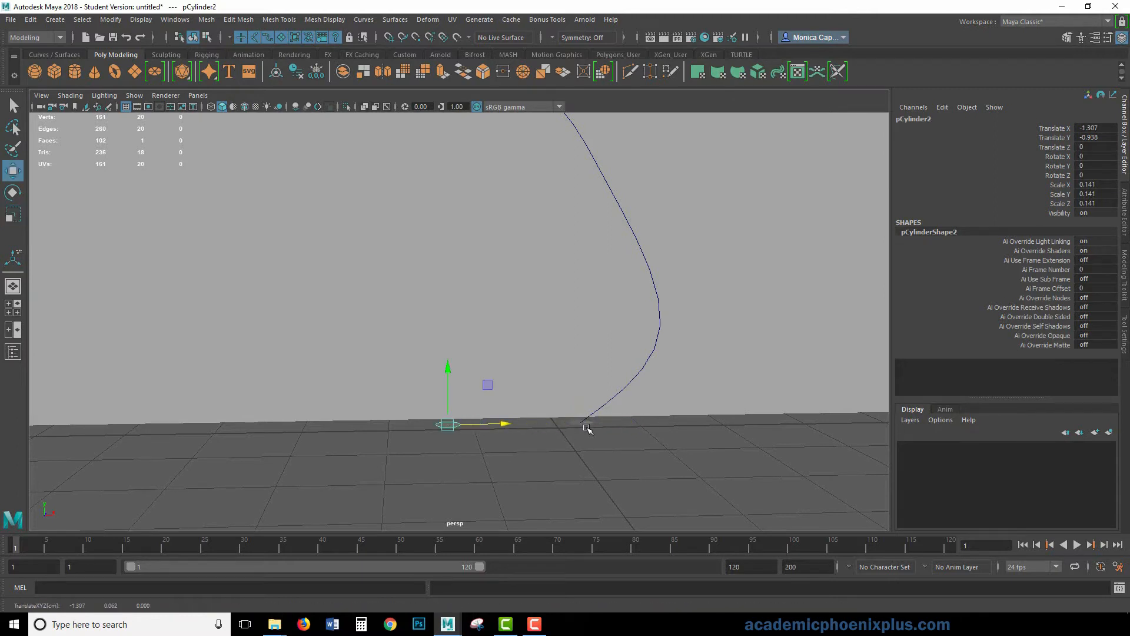
- Extrude the original disc's face along the guide curve with 30 divisions
{"action": "left_click", "coordinate": [583, 407]}
{"action": "right_click_drag", "start_coordinate": [583, 428], "coordinate": [582, 318]}
{"action": "left_click", "coordinate": [590, 416]}
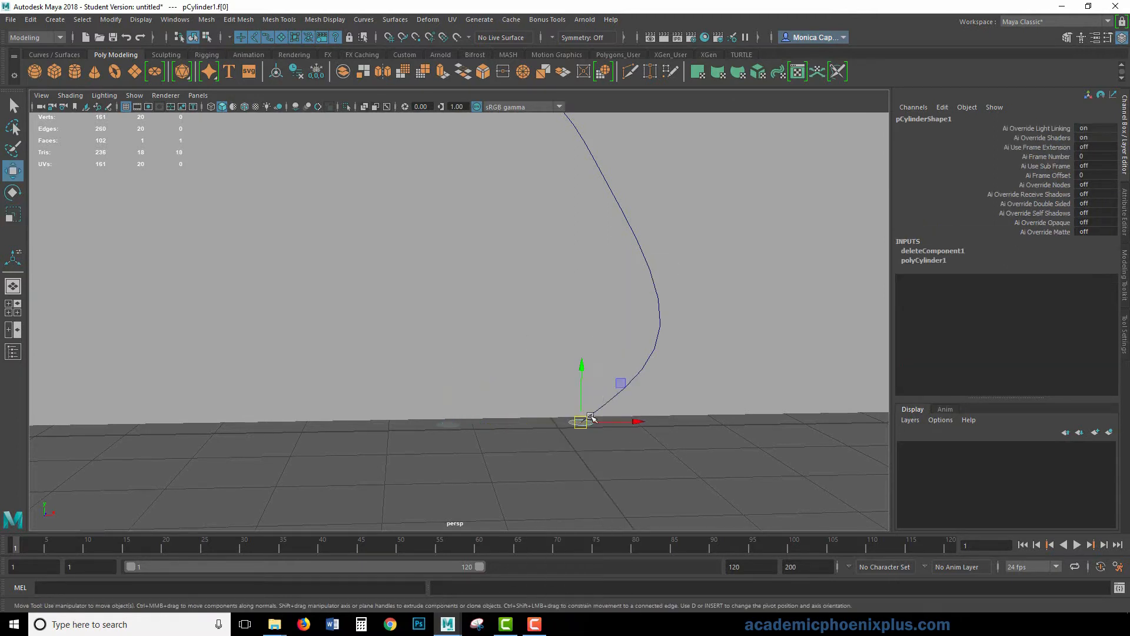
{"action": "left_click", "coordinate": [645, 368]}
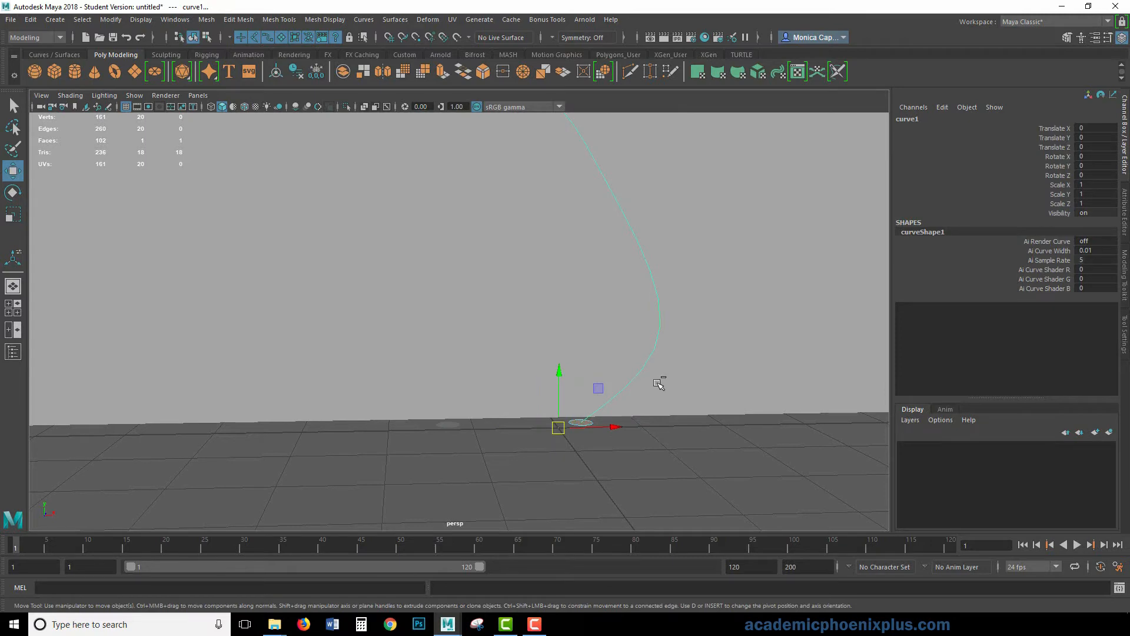
{"action": "key", "text": "ctrl+e"}
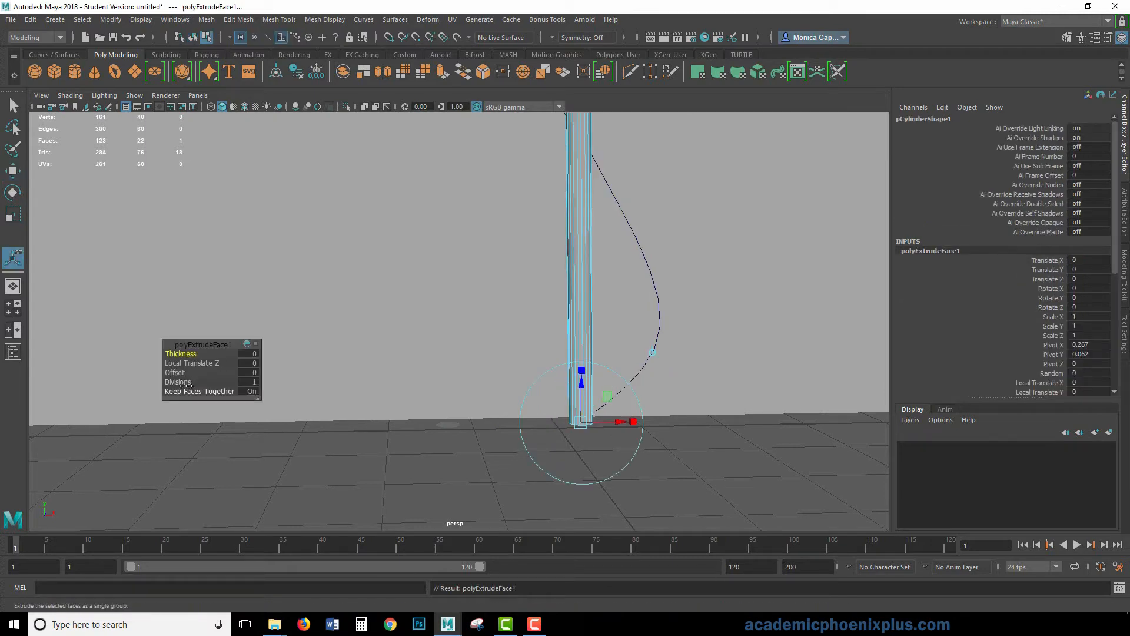
{"action": "left_click_drag", "start_coordinate": [185, 383], "coordinate": [537, 386]}
{"action": "scroll", "coordinate": [686, 383], "scroll_direction": "down", "scroll_amount": 4}
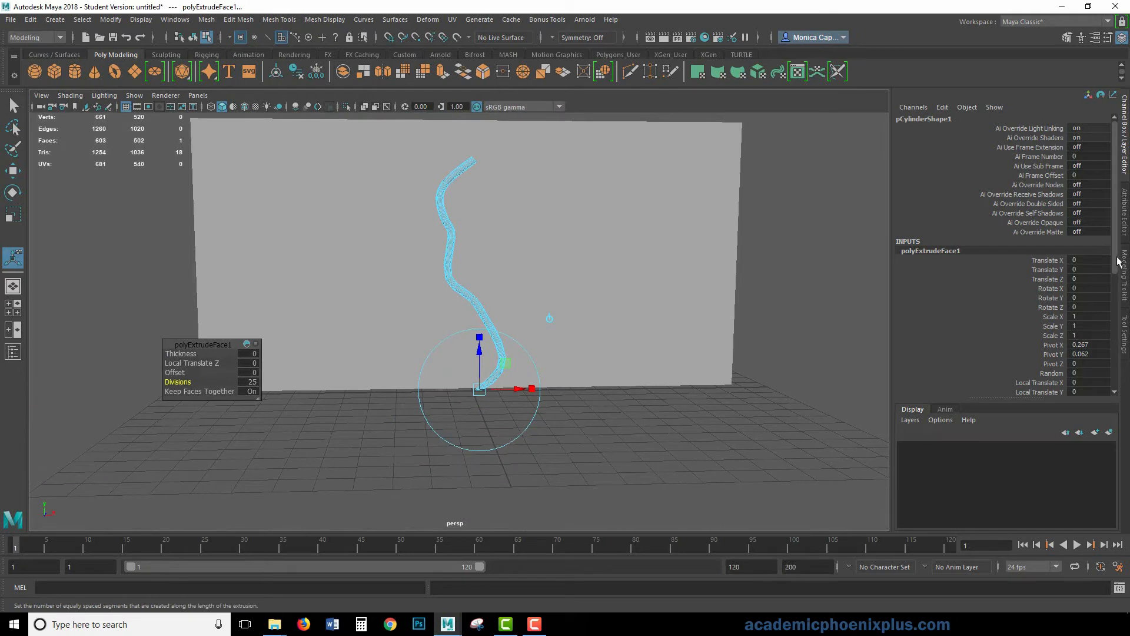
{"action": "scroll", "coordinate": [1107, 294], "scroll_direction": "down", "scroll_amount": 5}
{"action": "left_click", "coordinate": [1089, 316]}
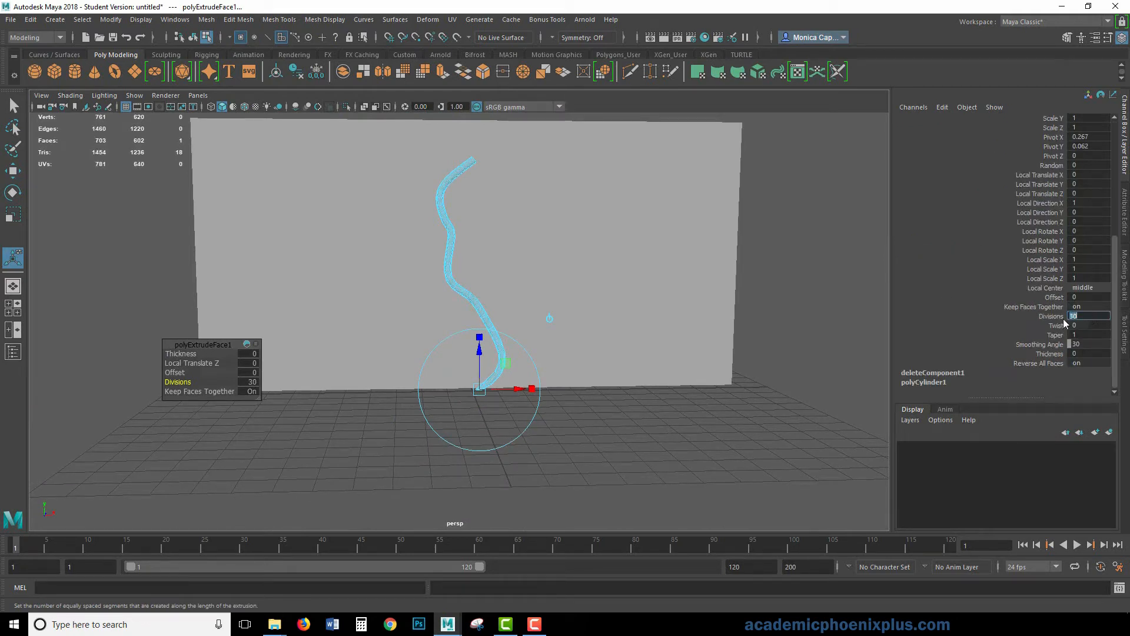
- Lower the extrusion's taper so the stem narrows toward its tip, and return the stem to object mode
{"action": "left_click", "coordinate": [1055, 334]}
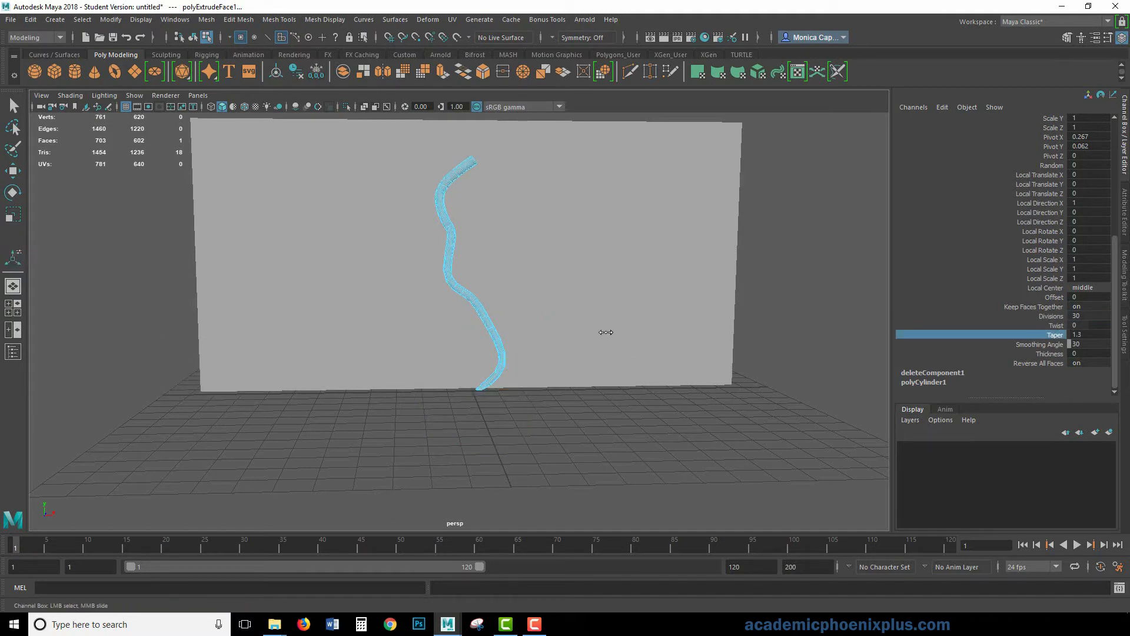
{"action": "middle_click_drag", "start_coordinate": [606, 332], "coordinate": [593, 328]}
{"action": "left_click", "coordinate": [574, 359]}
{"action": "middle_click_drag", "start_coordinate": [569, 365], "coordinate": [589, 379], "text": "alt"}
{"action": "right_click_drag", "start_coordinate": [589, 379], "coordinate": [700, 354], "text": "alt"}
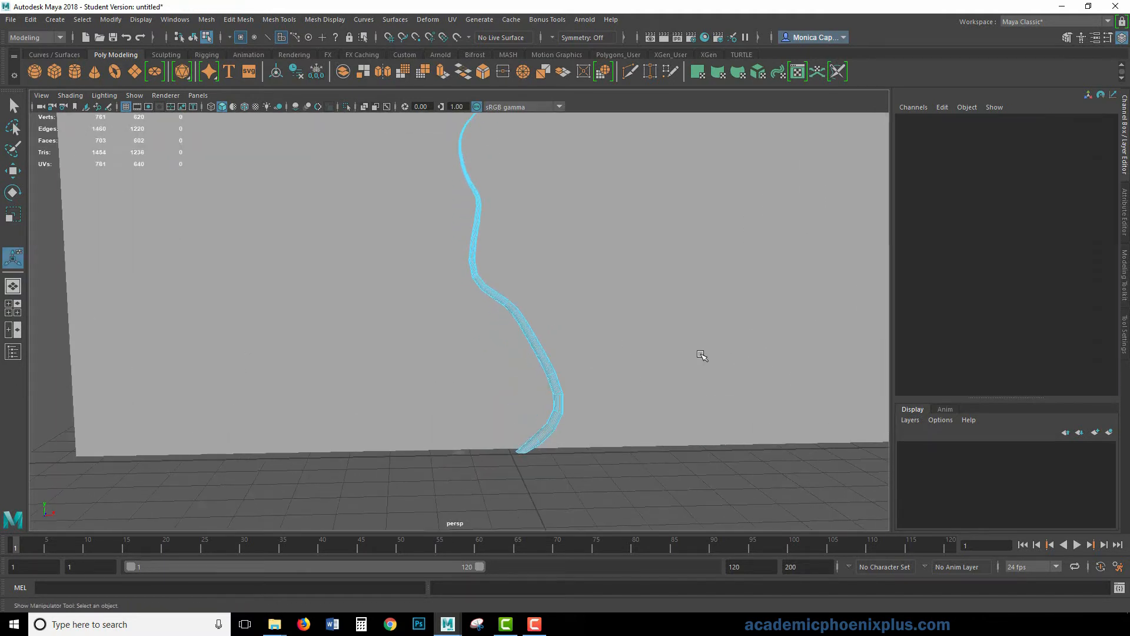
{"action": "right_click_drag", "start_coordinate": [550, 375], "coordinate": [611, 267]}
{"action": "left_click", "coordinate": [705, 438]}
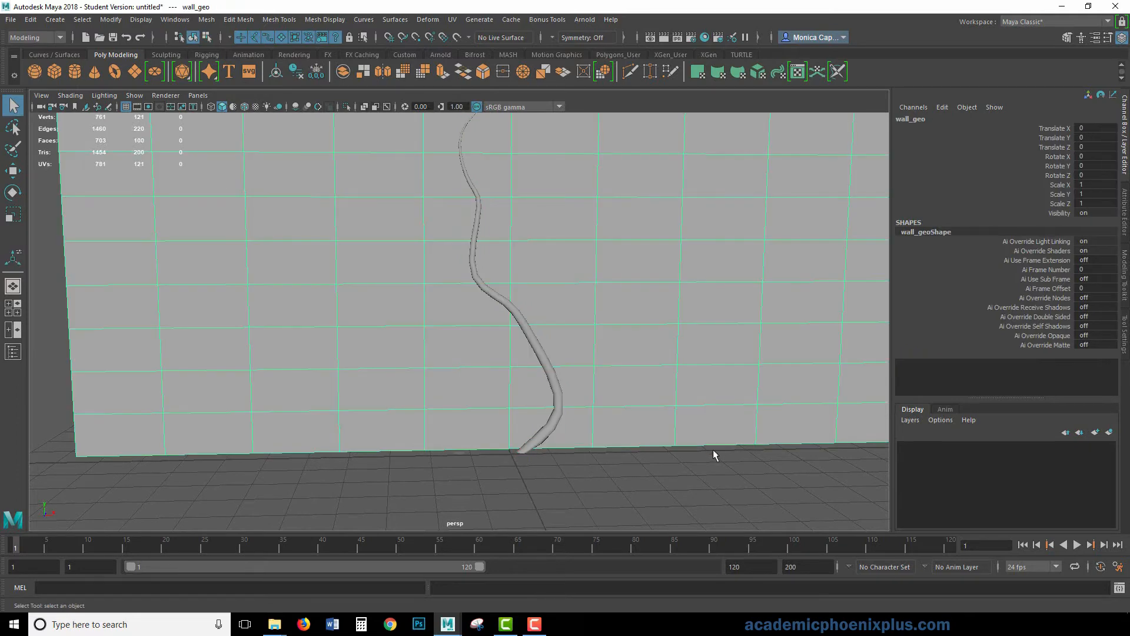
- In the front view, draw a five-point EP curve branching from the middle of the stem up and to its right
{"action": "left_click_drag", "start_coordinate": [712, 450], "coordinate": [633, 412], "text": "alt"}
{"action": "middle_click_drag", "start_coordinate": [633, 412], "coordinate": [637, 419], "text": "alt"}
{"action": "key", "text": "space"}
{"action": "left_click_drag", "start_coordinate": [614, 468], "coordinate": [612, 504]}
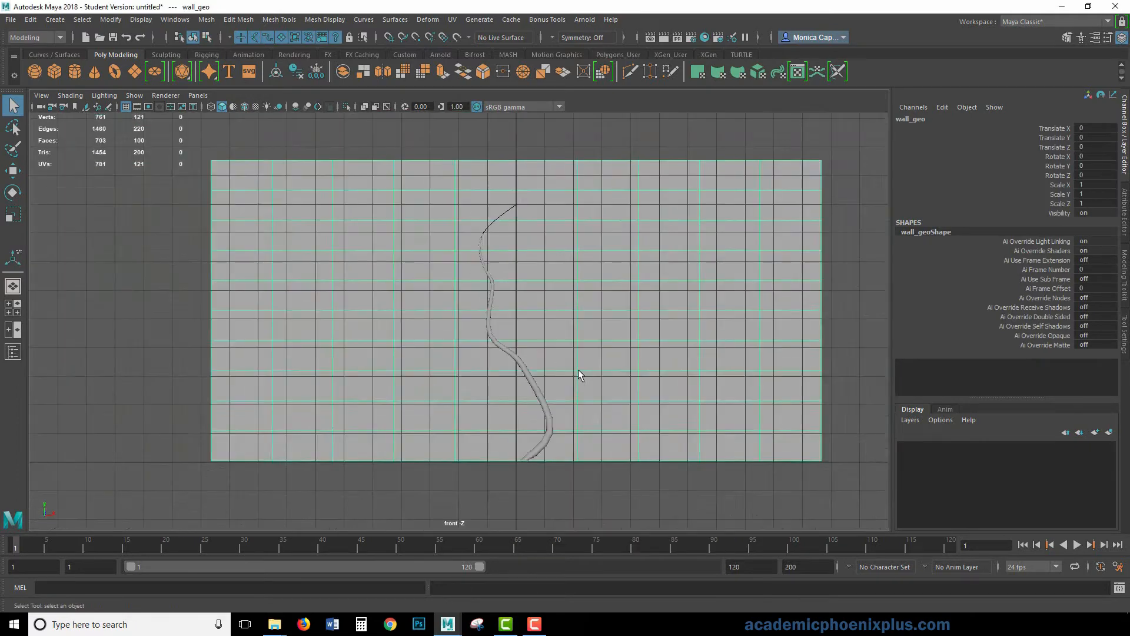
{"action": "right_click_drag", "start_coordinate": [578, 369], "coordinate": [771, 333], "text": "alt"}
{"action": "middle_click_drag", "start_coordinate": [771, 334], "coordinate": [739, 405], "text": "alt"}
{"action": "left_click", "coordinate": [54, 19]}
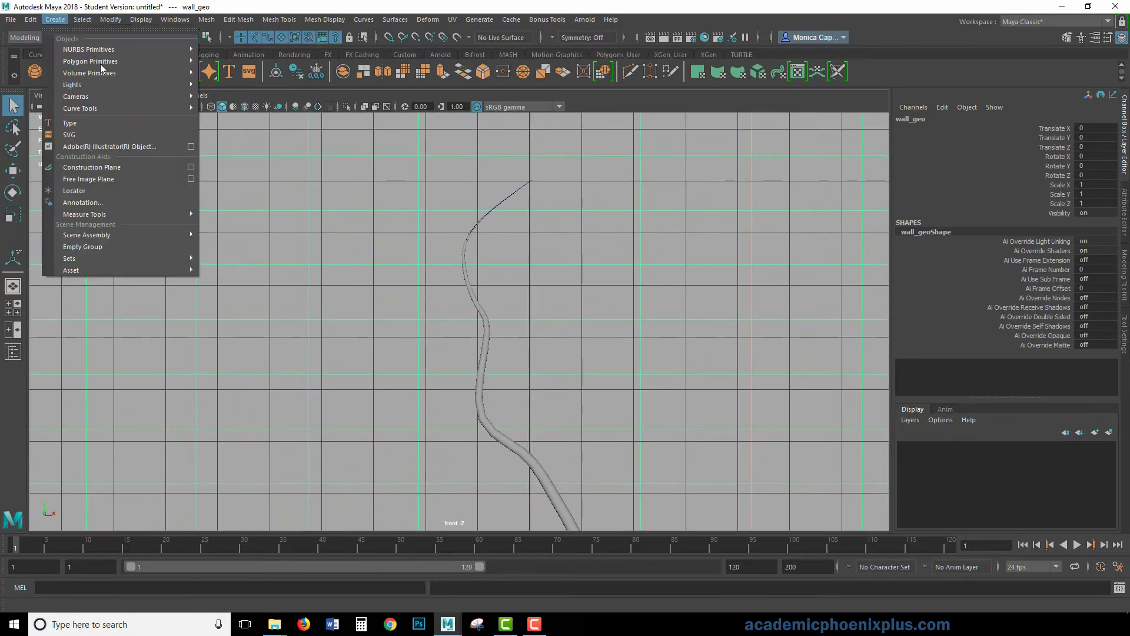
{"action": "mouse_move", "coordinate": [98, 101]}
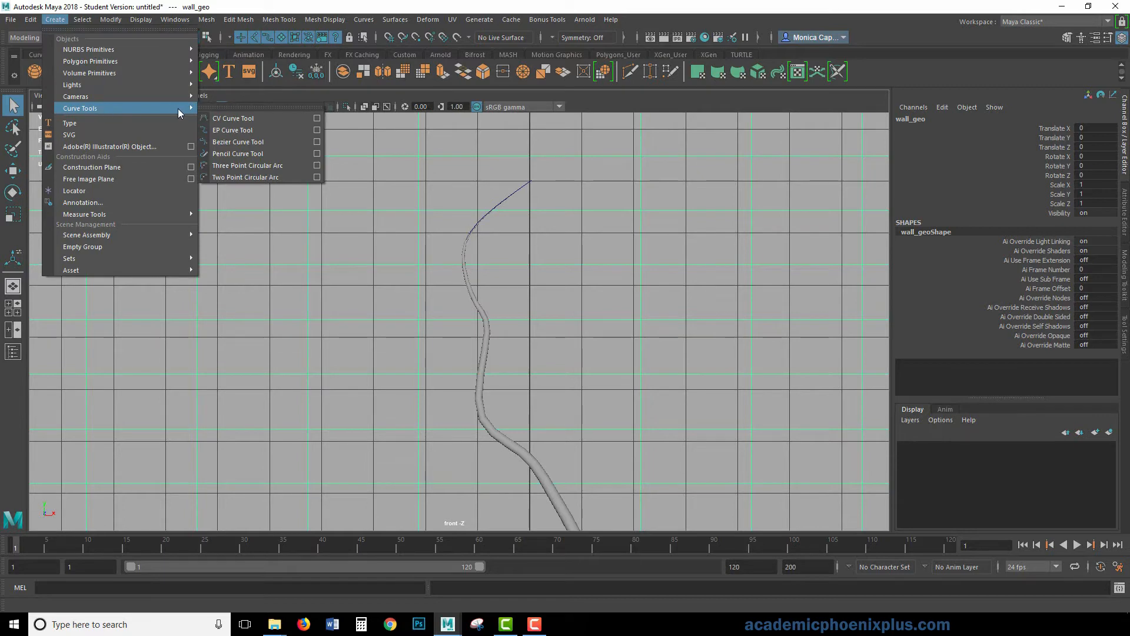
{"action": "left_click", "coordinate": [256, 121]}
{"action": "scroll", "coordinate": [549, 272], "scroll_direction": "up", "scroll_amount": 3}
{"action": "middle_click_drag", "start_coordinate": [769, 308], "coordinate": [707, 254], "text": "alt"}
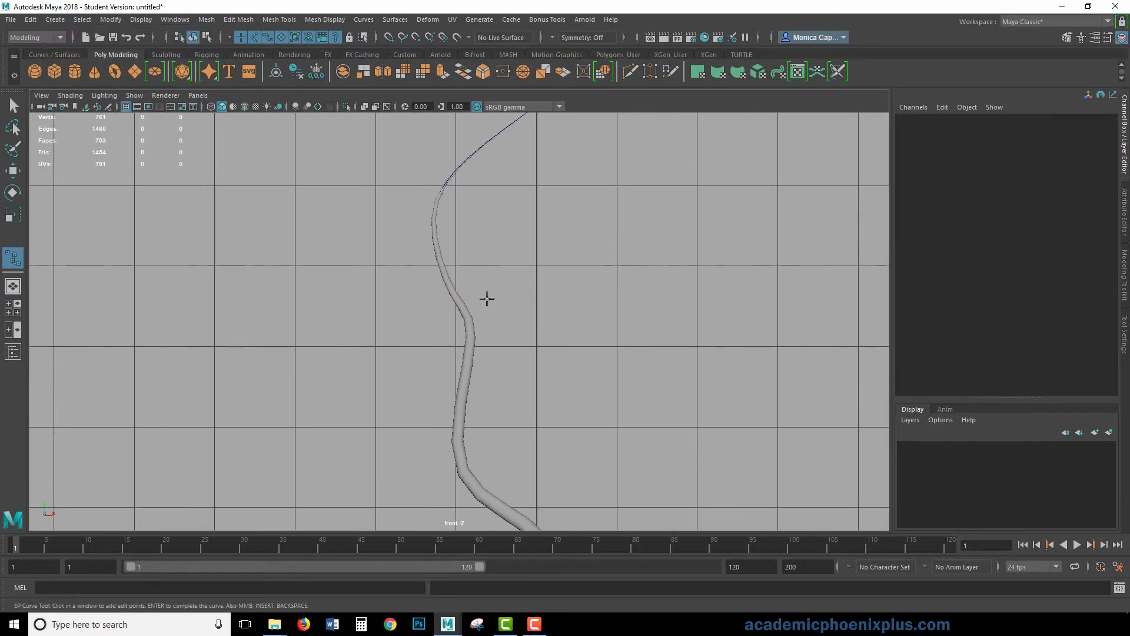
{"action": "left_click", "coordinate": [471, 368]}
{"action": "left_click", "coordinate": [523, 351]}
{"action": "left_click", "coordinate": [547, 277]}
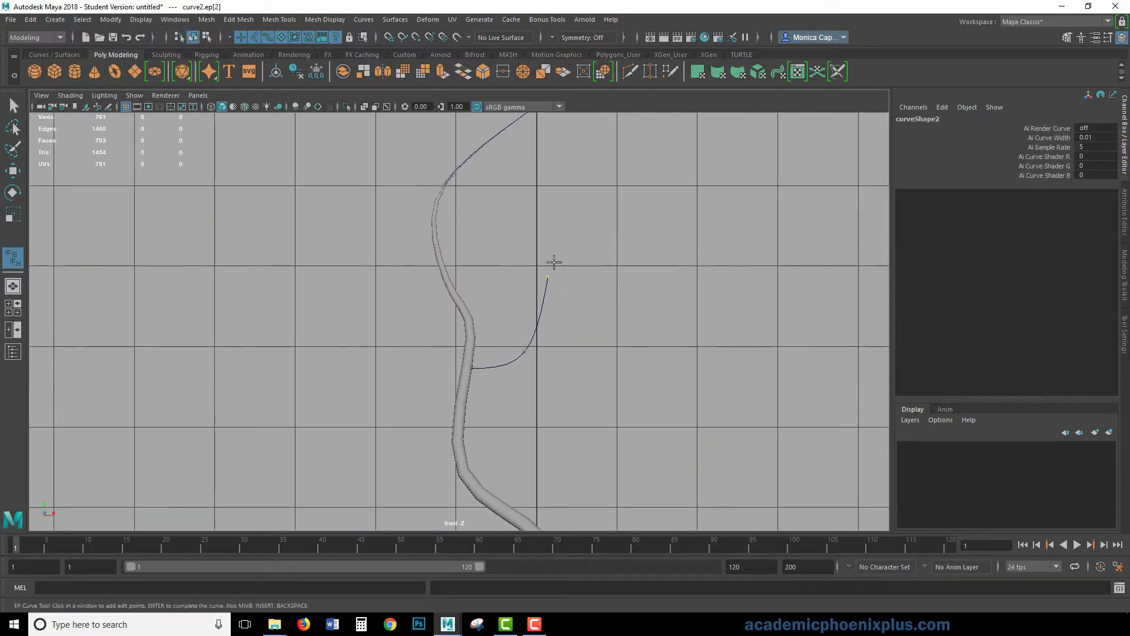
{"action": "left_click", "coordinate": [580, 219]}
{"action": "left_click", "coordinate": [617, 207]}
{"action": "key", "text": "Return"}
- Draw a second, wavy six-point EP curve from the stem's left side, rising to about the height of the stem's tip
{"action": "right_click_drag", "start_coordinate": [515, 237], "coordinate": [455, 243], "text": "alt"}
{"action": "key", "text": "g"}
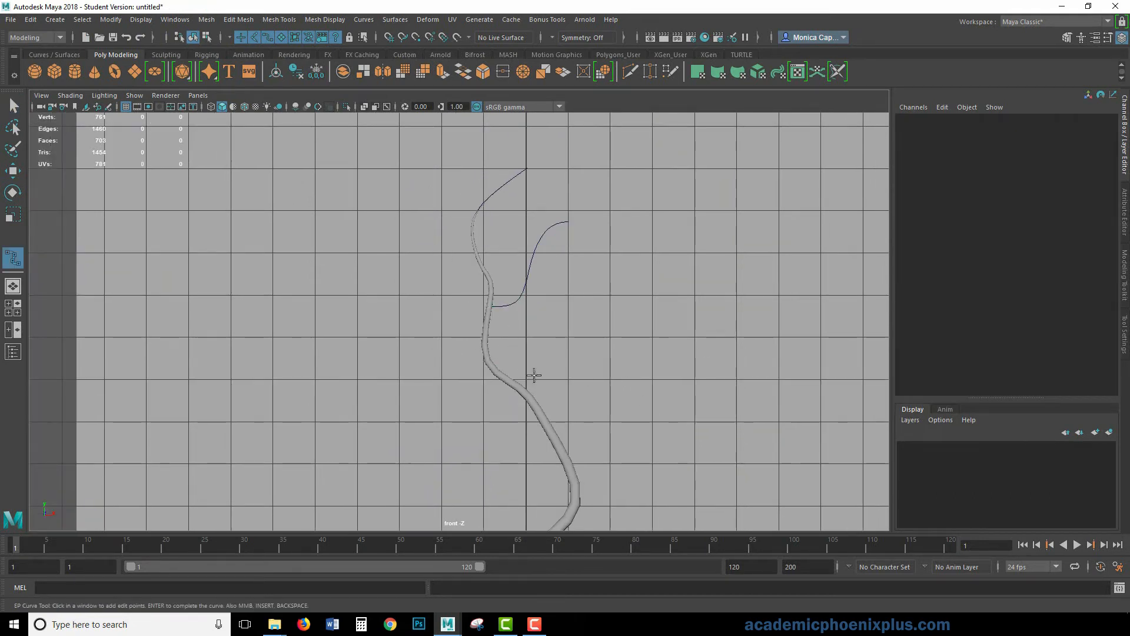
{"action": "left_click", "coordinate": [482, 351]}
{"action": "left_click", "coordinate": [460, 318]}
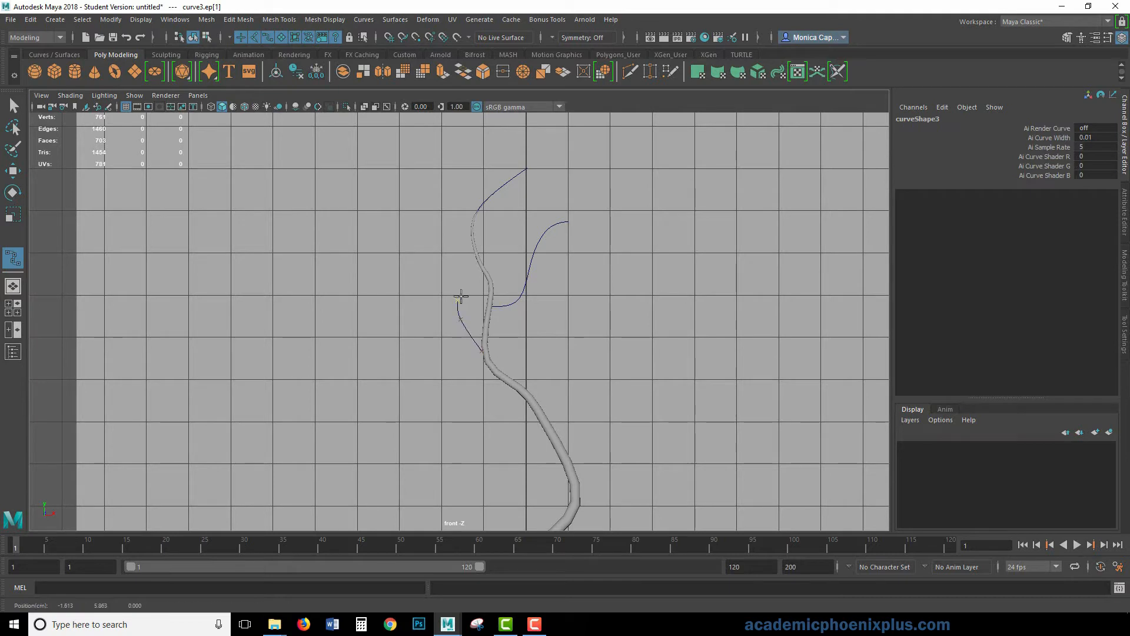
{"action": "left_click", "coordinate": [464, 274]}
{"action": "left_click", "coordinate": [445, 250]}
{"action": "left_click", "coordinate": [442, 209]}
{"action": "left_click", "coordinate": [448, 170]}
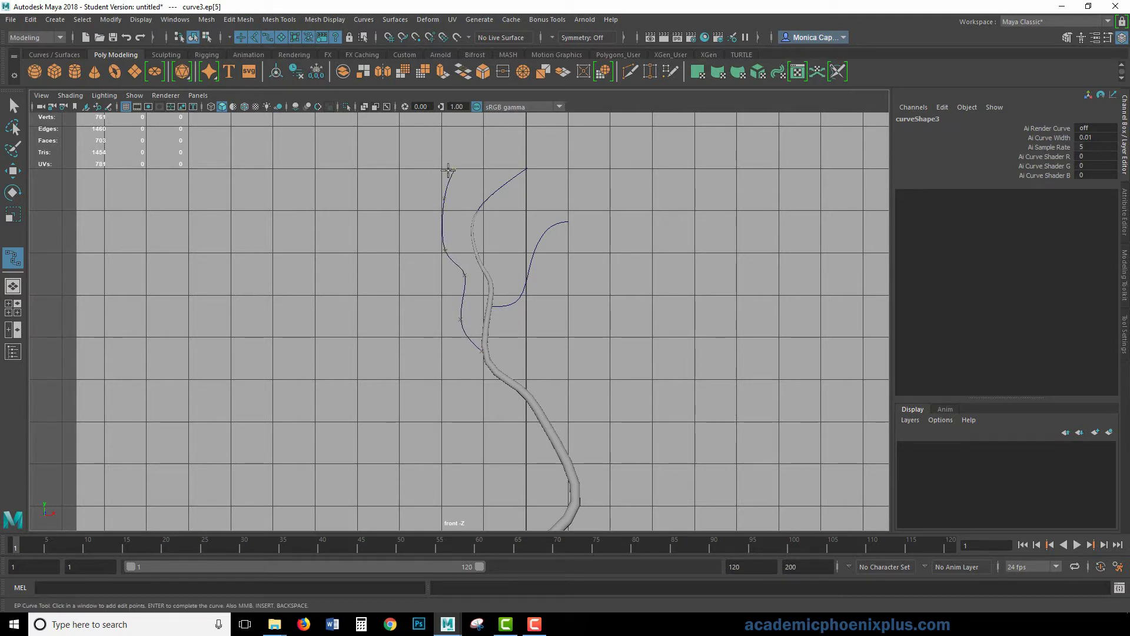
{"action": "key", "text": "Return"}
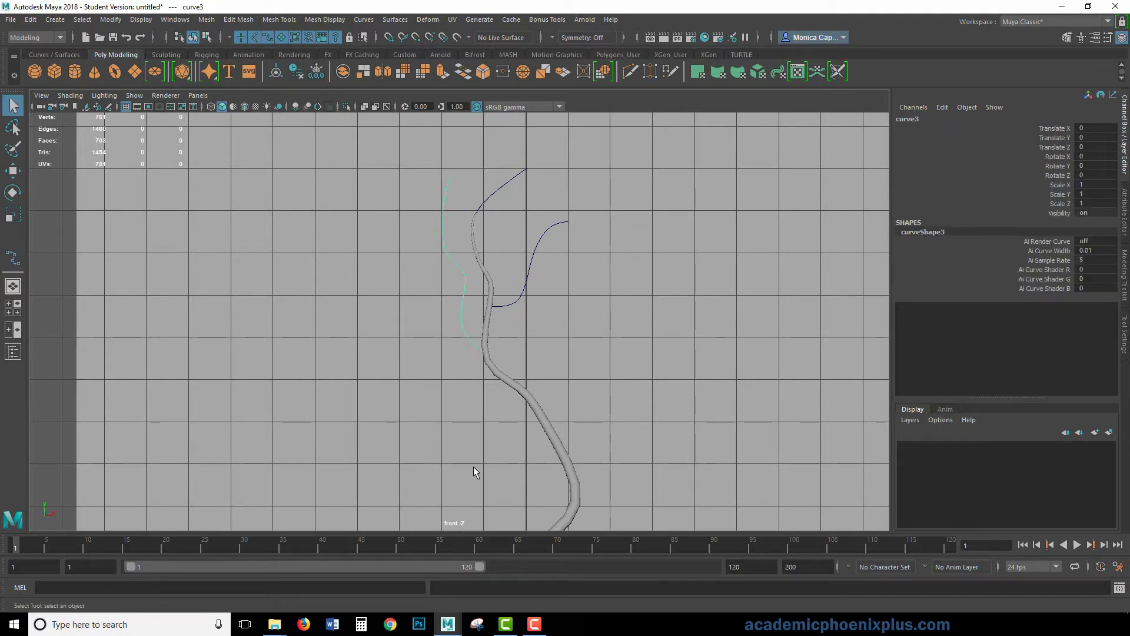
- Draw a third EP curve starting beside the stem's lower diagonal section and rising toward the first branch curve
{"action": "left_click", "coordinate": [543, 406]}
{"action": "left_click", "coordinate": [595, 371]}
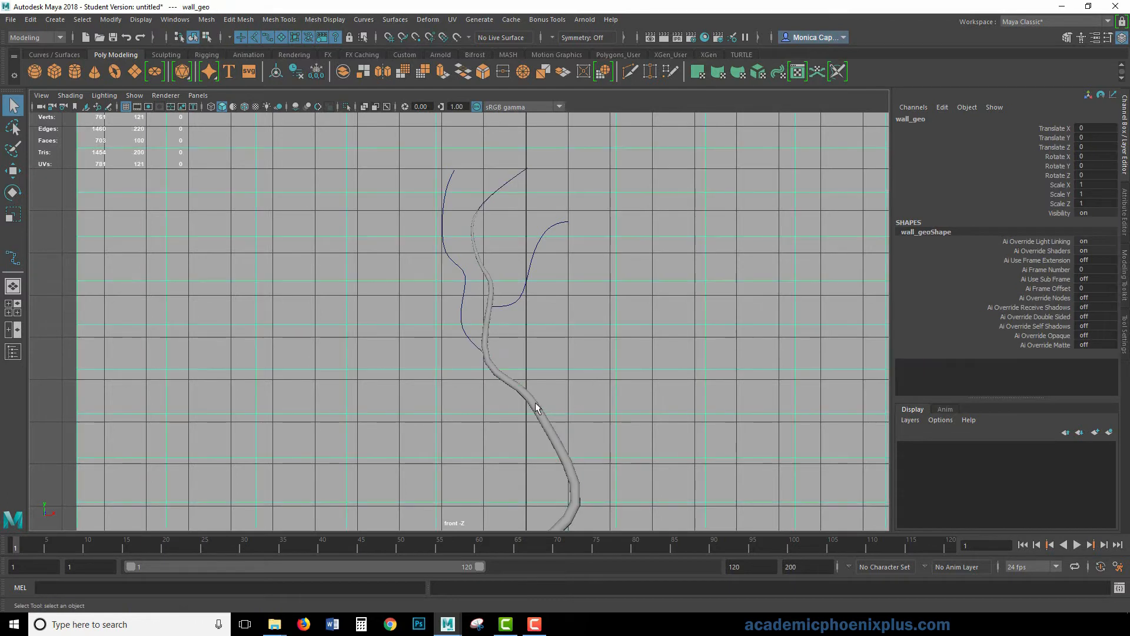
{"action": "left_click", "coordinate": [535, 402]}
{"action": "key", "text": "g"}
{"action": "left_click", "coordinate": [550, 414]}
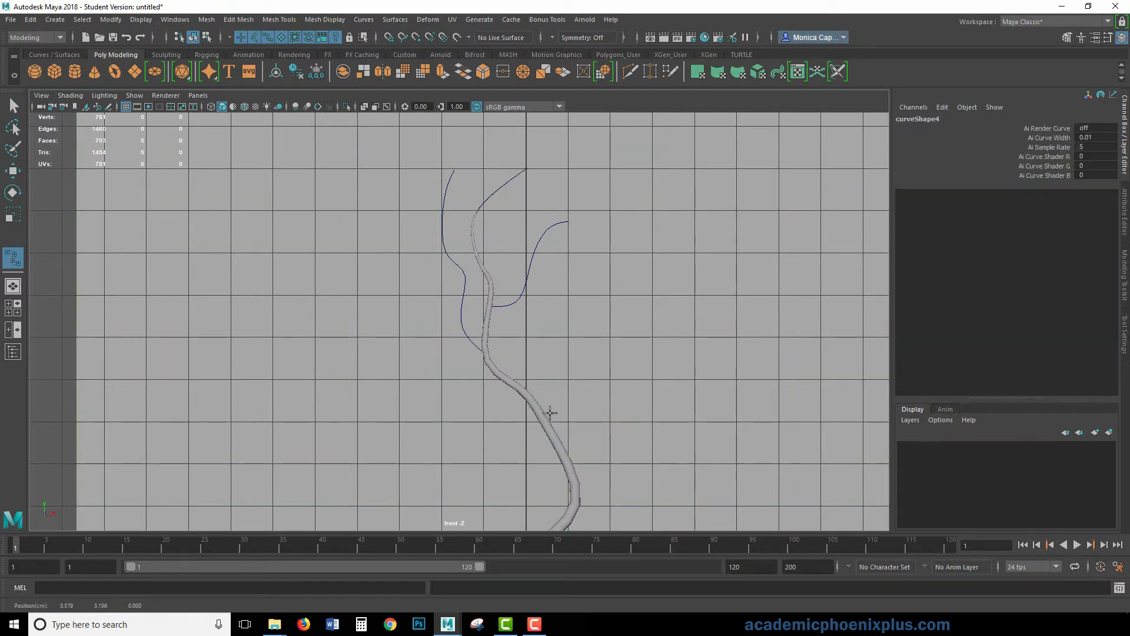
{"action": "left_click", "coordinate": [562, 387]}
{"action": "left_click", "coordinate": [541, 336]}
{"action": "left_click", "coordinate": [532, 303]}
{"action": "left_click", "coordinate": [540, 271]}
{"action": "key", "text": "q"}
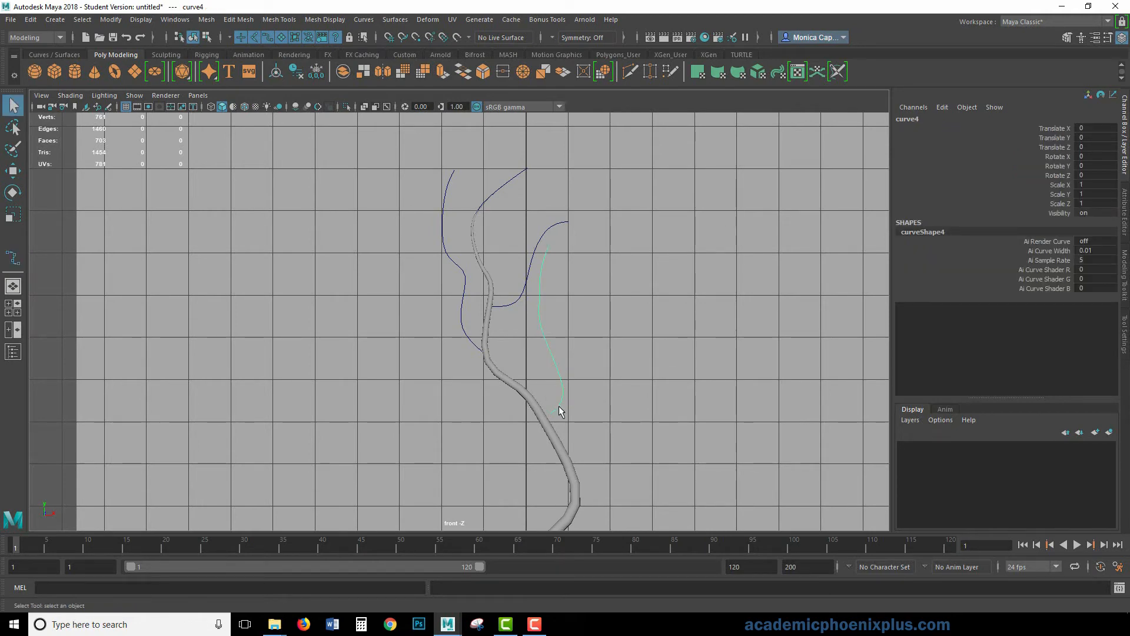
- Switch back to the perspective view of the stem and its branch curves
{"action": "key", "text": "space"}
{"action": "key", "text": "space"}
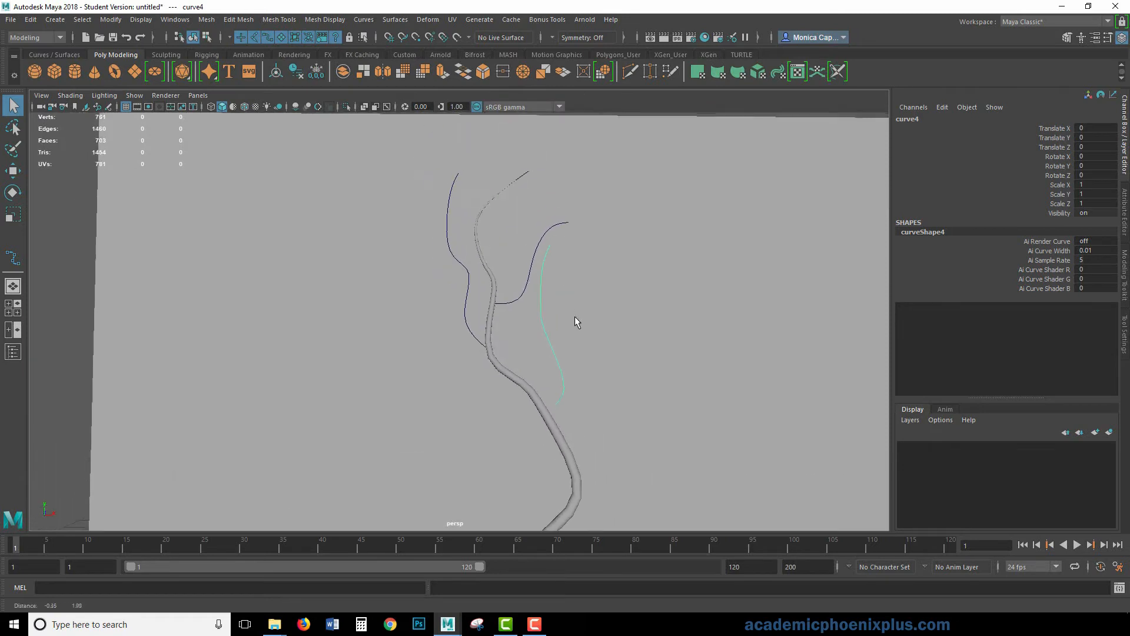
{"action": "mouse_move", "coordinate": [576, 322]}
{"action": "left_mouse_down", "text": "alt"}
{"action": "mouse_move", "coordinate": [969, 351]}
{"action": "mouse_move", "coordinate": [602, 320]}
{"action": "mouse_move", "coordinate": [519, 335]}
{"action": "mouse_move", "coordinate": [489, 313]}
{"action": "mouse_move", "coordinate": [577, 312]}
{"action": "left_mouse_up", "text": "alt"}
{"action": "right_click_drag", "start_coordinate": [525, 285], "coordinate": [503, 318]}
{"action": "left_click_drag", "start_coordinate": [573, 391], "coordinate": [546, 467], "text": "alt"}
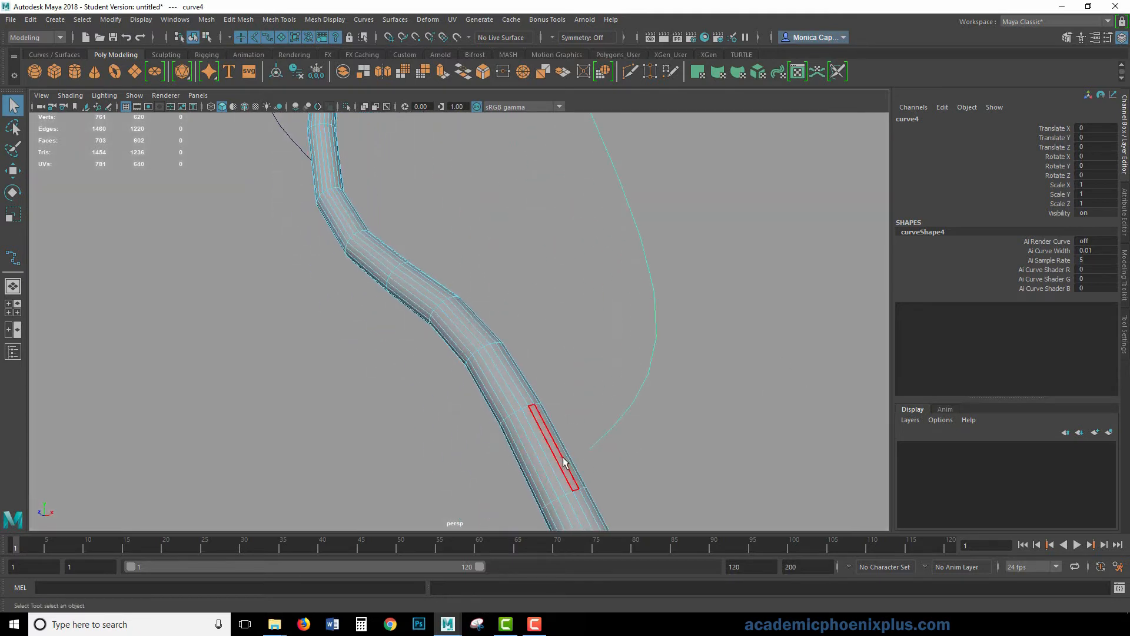
{"action": "left_click", "coordinate": [565, 462]}
{"action": "double_click", "coordinate": [569, 465]}
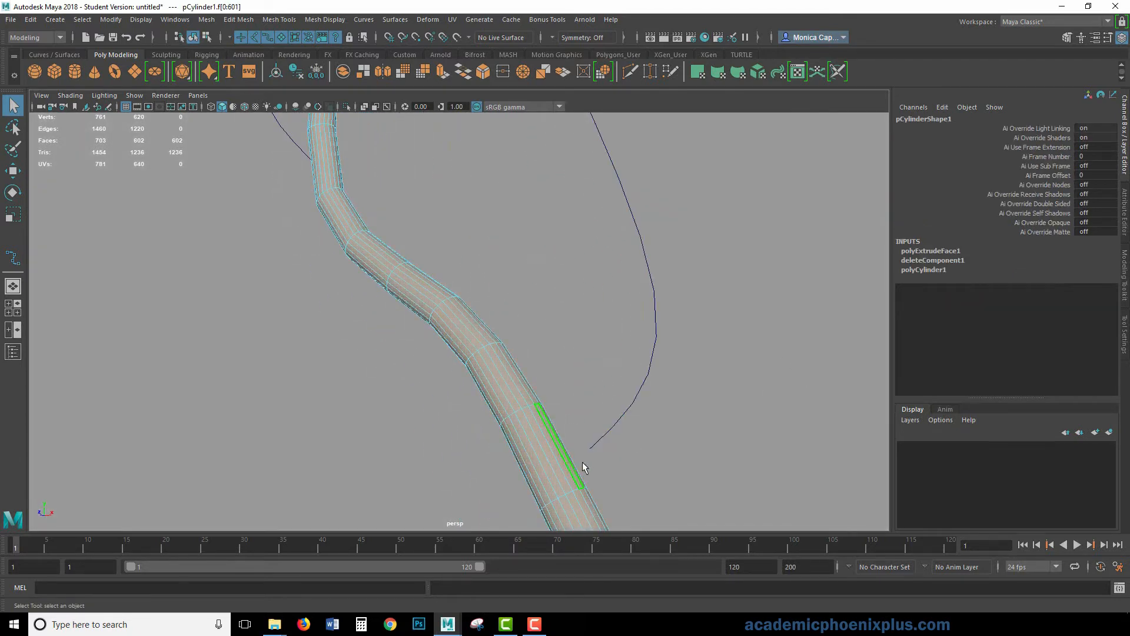
{"action": "left_click", "coordinate": [601, 442]}
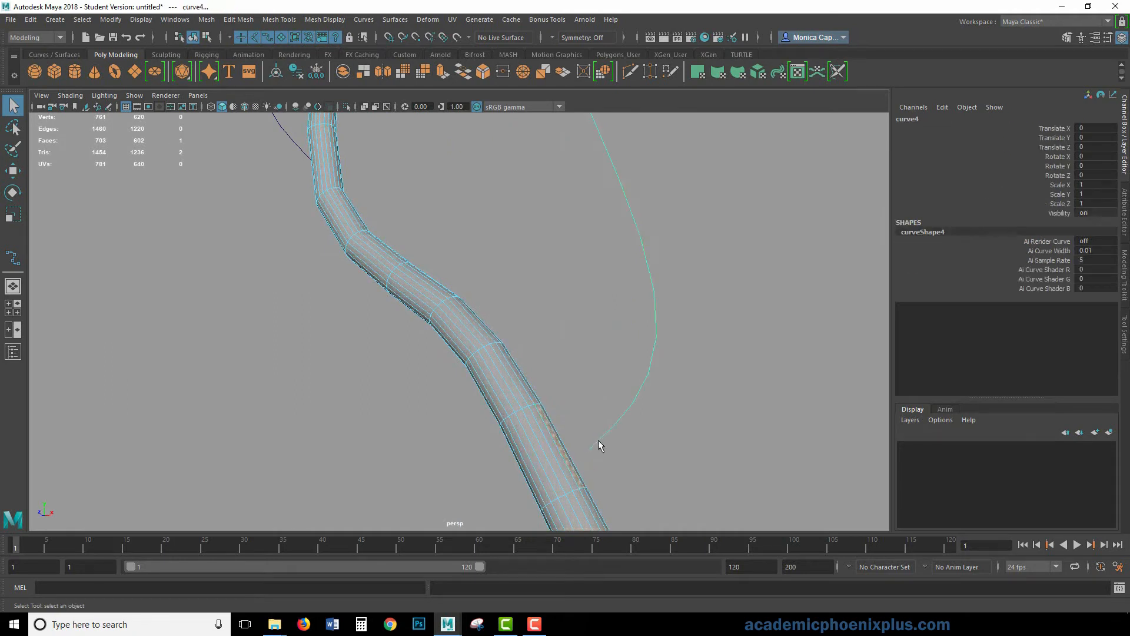
{"action": "left_click", "coordinate": [565, 462]}
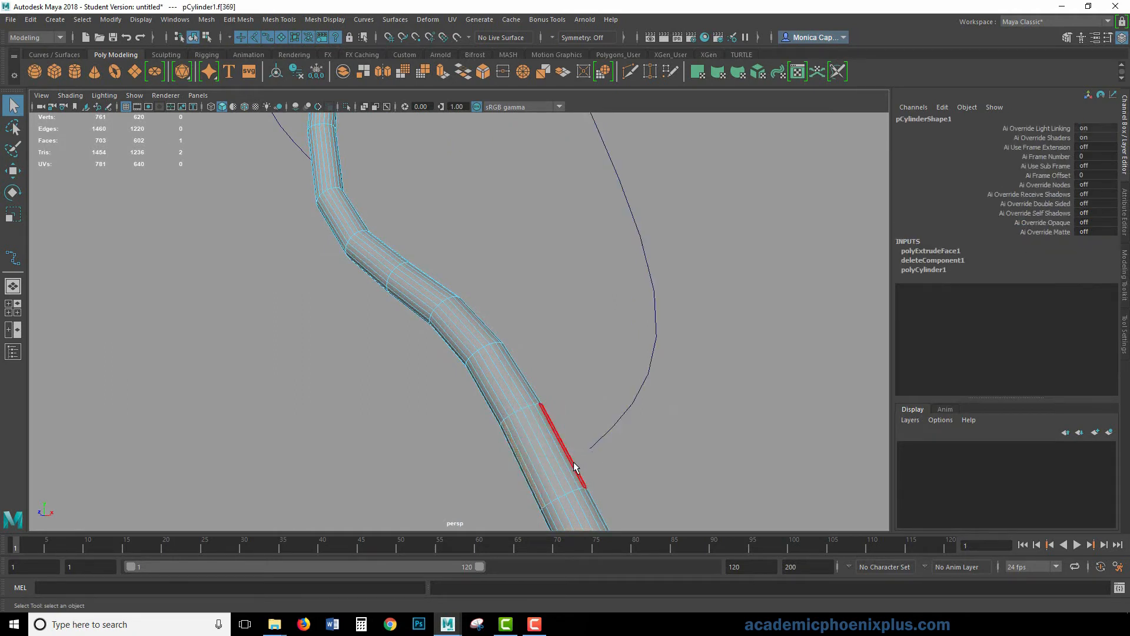
{"action": "right_click_drag", "start_coordinate": [565, 289], "coordinate": [641, 275]}
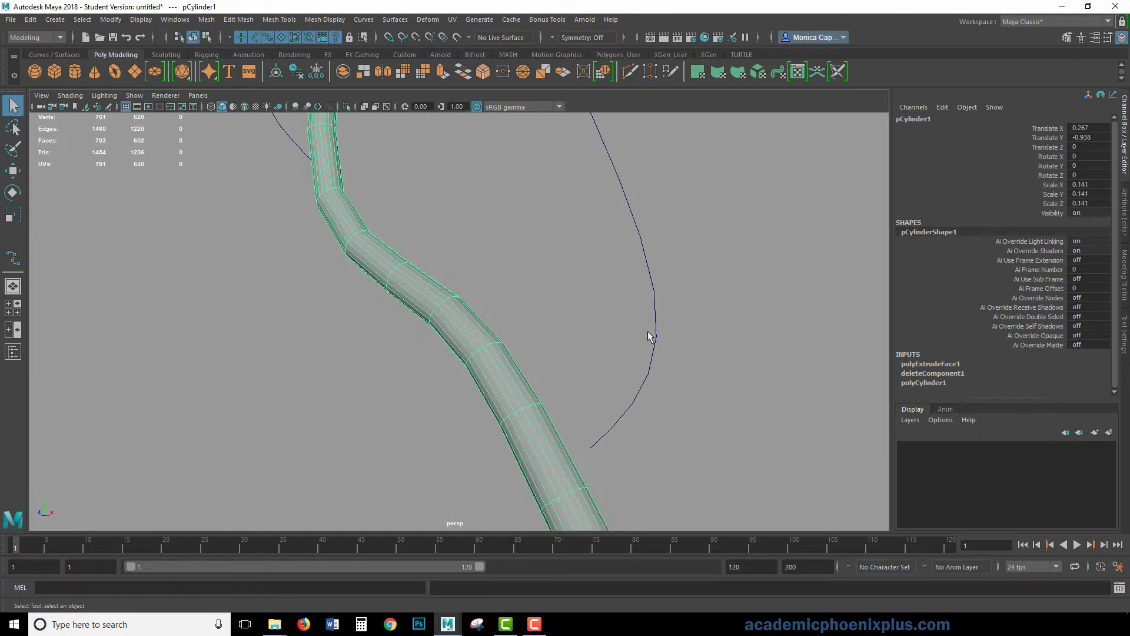
- Place the pivot of the lowest branch curve at its lower end, next to the stem
{"action": "left_click", "coordinate": [608, 435]}
{"action": "key", "text": "w"}
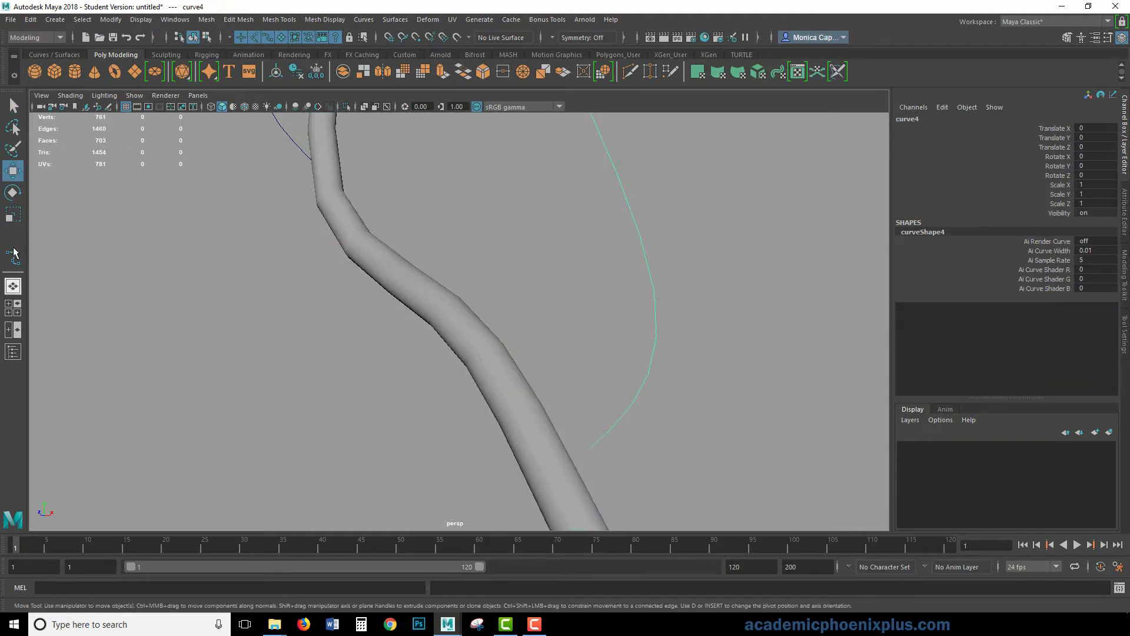
{"action": "key", "text": "Insert"}
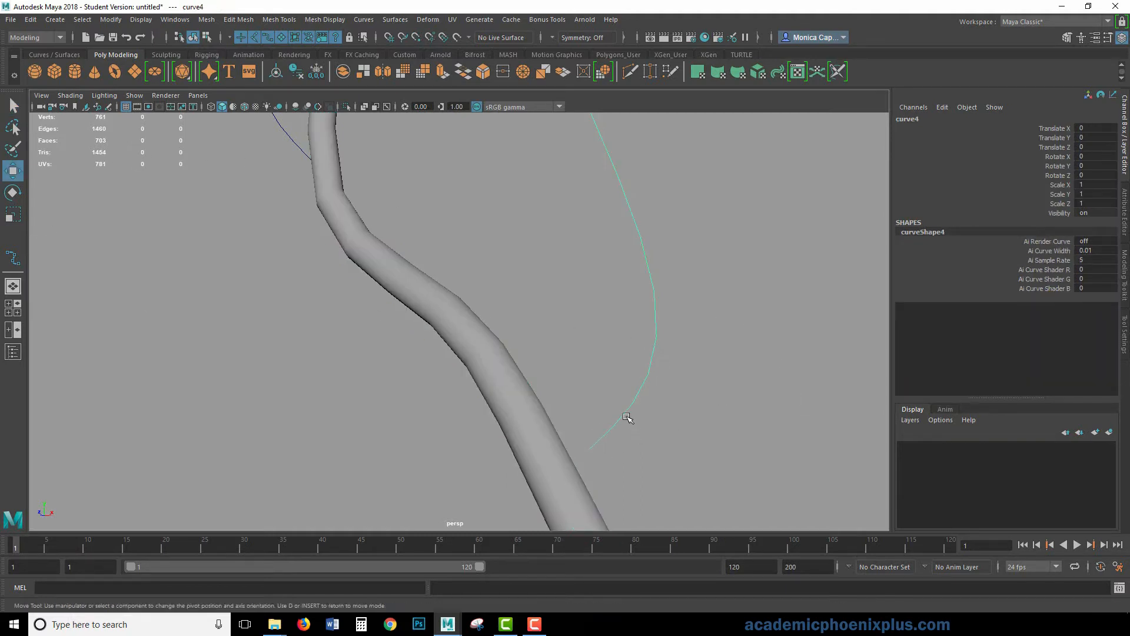
{"action": "left_click", "coordinate": [589, 449]}
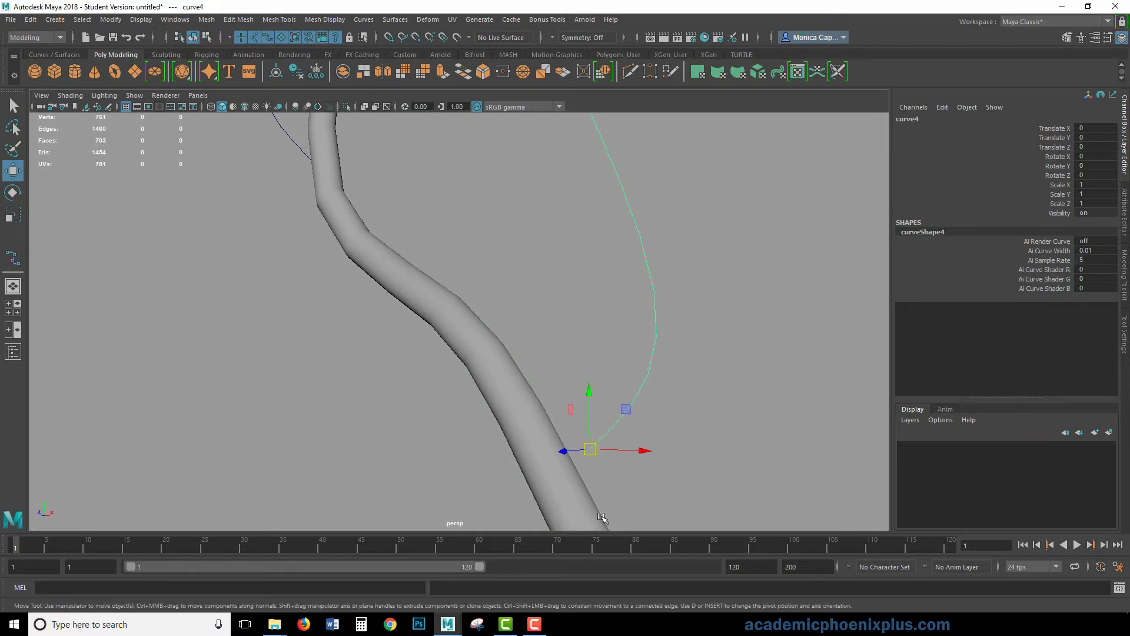
{"action": "key", "text": "v"}
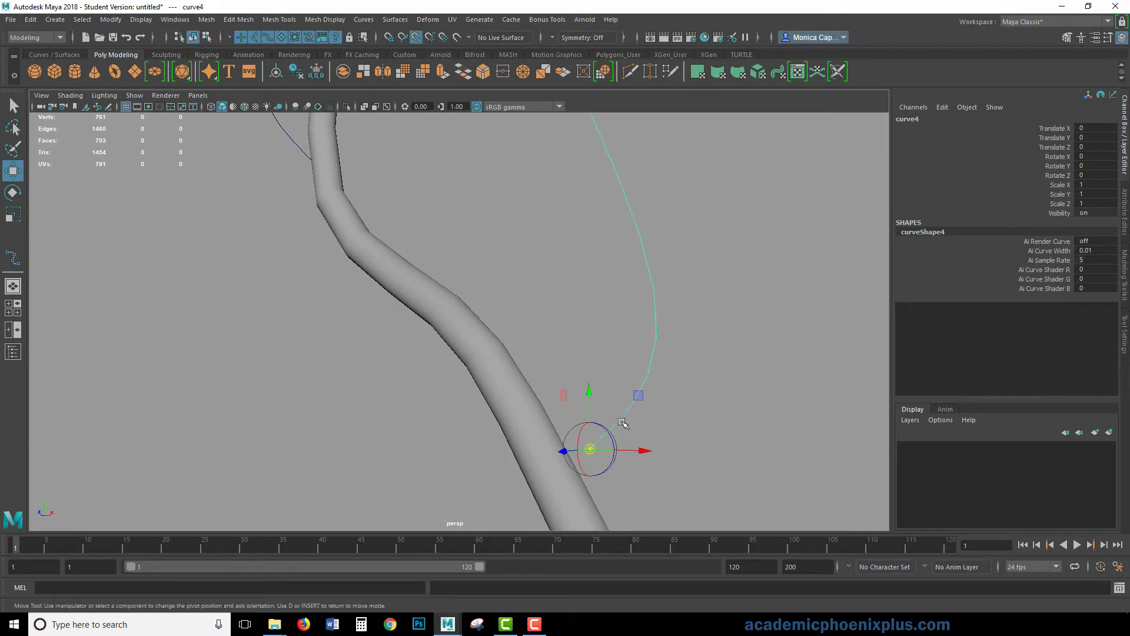
{"action": "key", "text": "c"}
{"action": "left_click_drag", "start_coordinate": [595, 449], "coordinate": [622, 414]}
{"action": "key", "text": "v"}
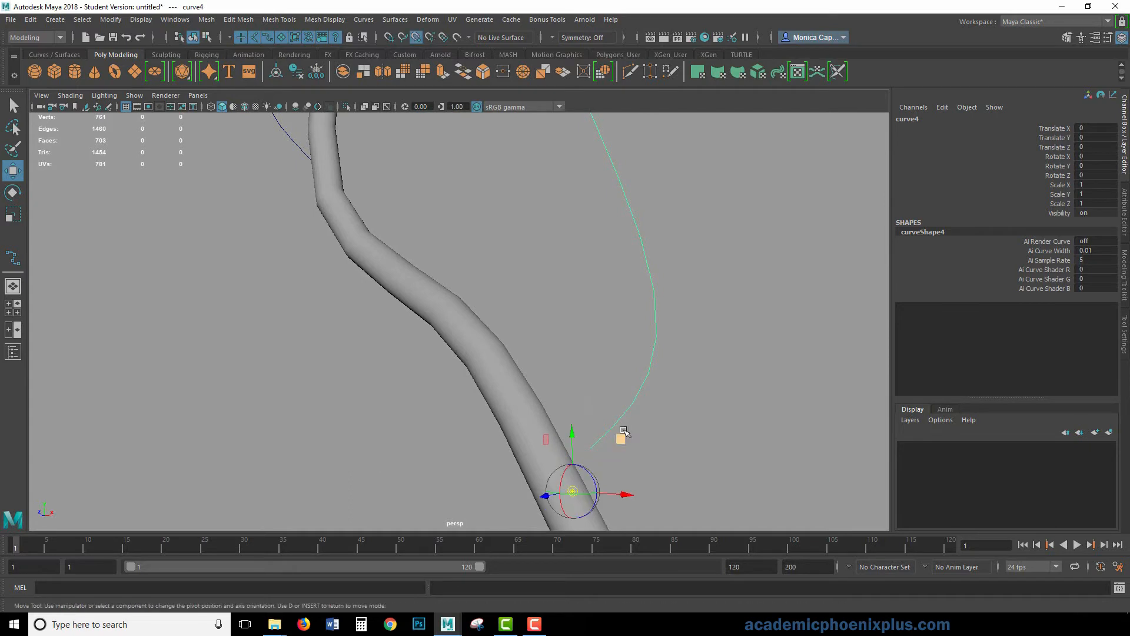
{"action": "middle_click_drag", "start_coordinate": [619, 418], "coordinate": [571, 446]}
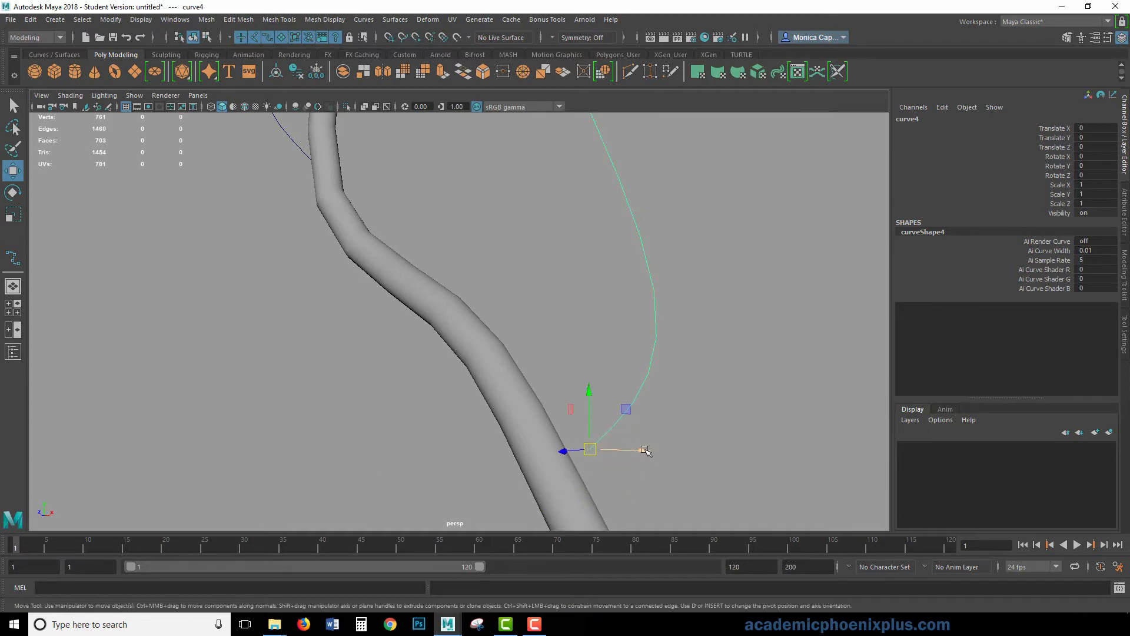
- Move the lowest branch curve along X by about -0.108 so its lower end touches the stem
{"action": "left_click_drag", "start_coordinate": [646, 451], "coordinate": [619, 450]}
- Insert two edge loops around the stem, one just above and one just below the base of the lowest branch curve
{"action": "left_click", "coordinate": [568, 459]}
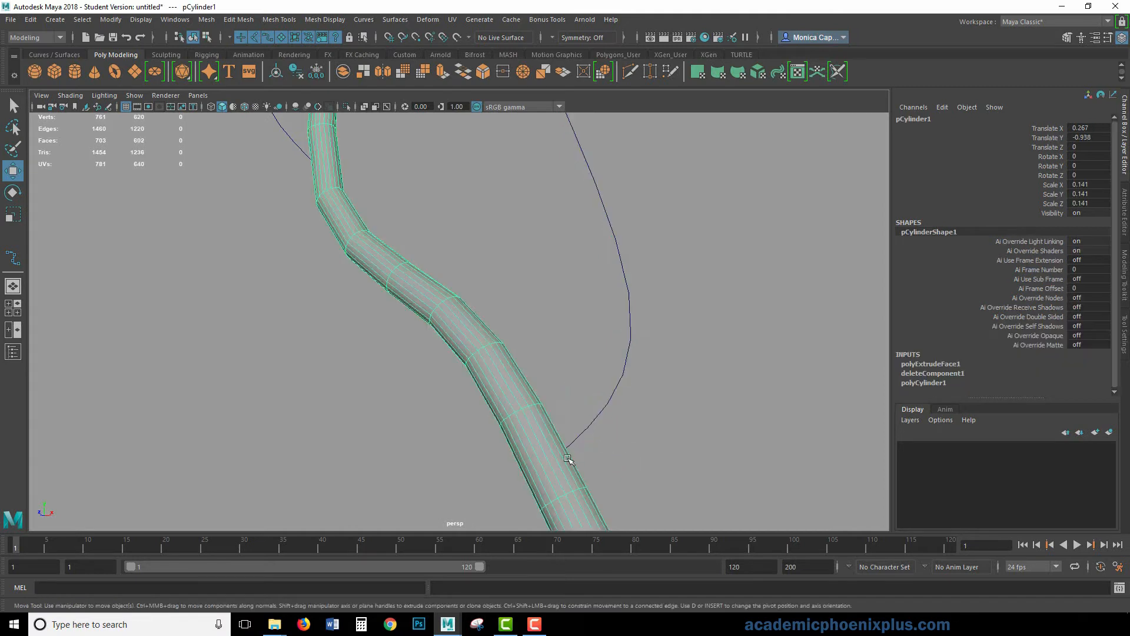
{"action": "right_click", "coordinate": [556, 457], "text": "shift"}
{"action": "right_click", "coordinate": [516, 404], "text": "shift"}
{"action": "left_click", "coordinate": [446, 336]}
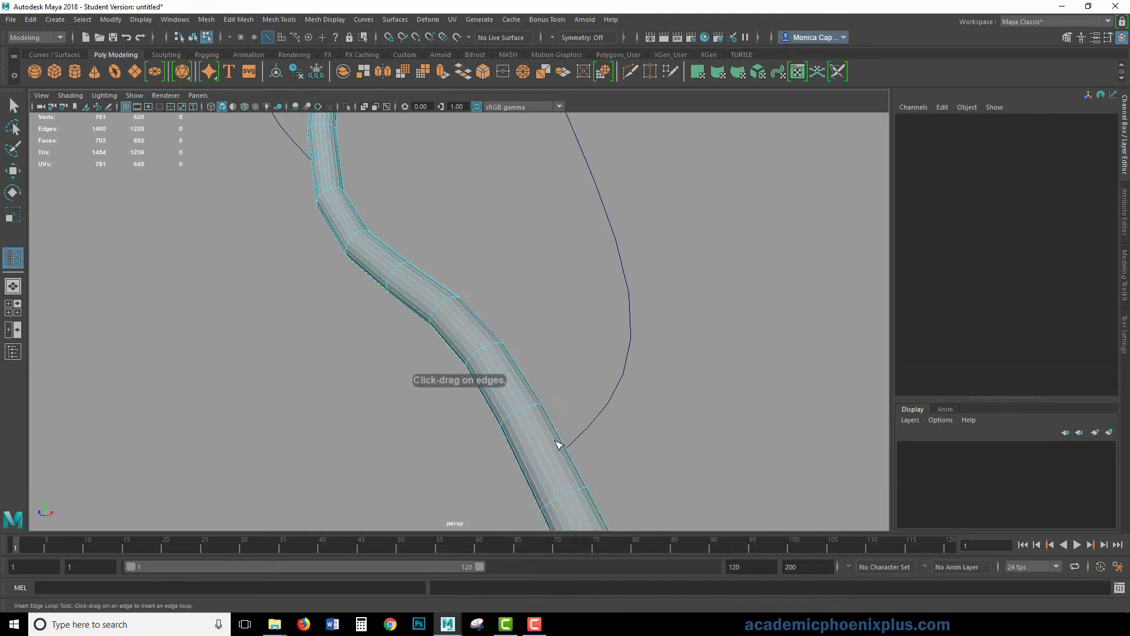
{"action": "left_click_drag", "start_coordinate": [559, 446], "coordinate": [569, 462]}
{"action": "left_click", "coordinate": [569, 462]}
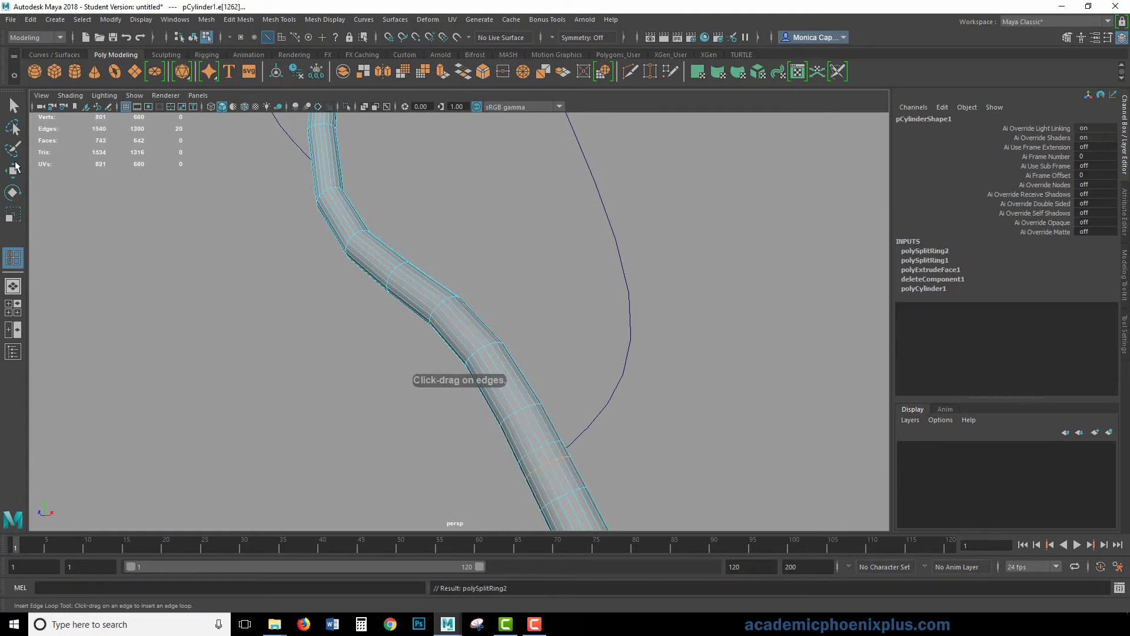
{"action": "left_click", "coordinate": [13, 106]}
- Select the two adjacent stem faces between the new edge loops at the curve's base and circularize them
{"action": "middle_click_drag", "start_coordinate": [640, 429], "coordinate": [588, 379], "text": "alt"}
{"action": "right_click_drag", "start_coordinate": [587, 378], "coordinate": [708, 383], "text": "alt"}
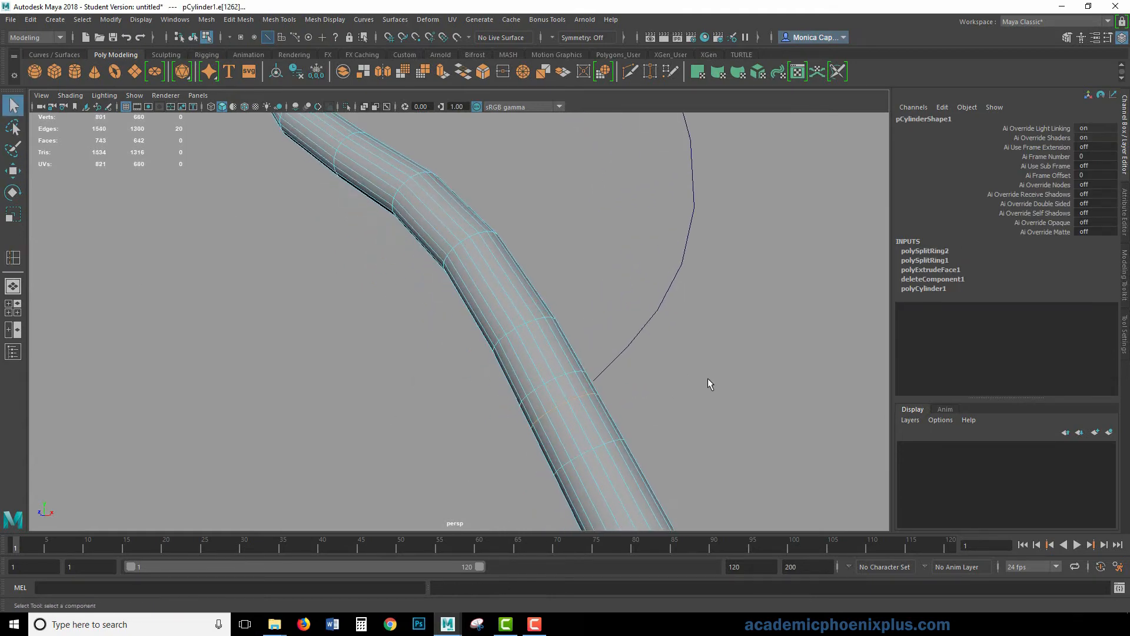
{"action": "left_click_drag", "start_coordinate": [710, 384], "coordinate": [669, 391], "text": "alt"}
{"action": "middle_click_drag", "start_coordinate": [618, 390], "coordinate": [653, 373], "text": "alt"}
{"action": "left_click_drag", "start_coordinate": [671, 369], "coordinate": [628, 373], "text": "alt"}
{"action": "middle_click_drag", "start_coordinate": [606, 382], "coordinate": [686, 377], "text": "alt"}
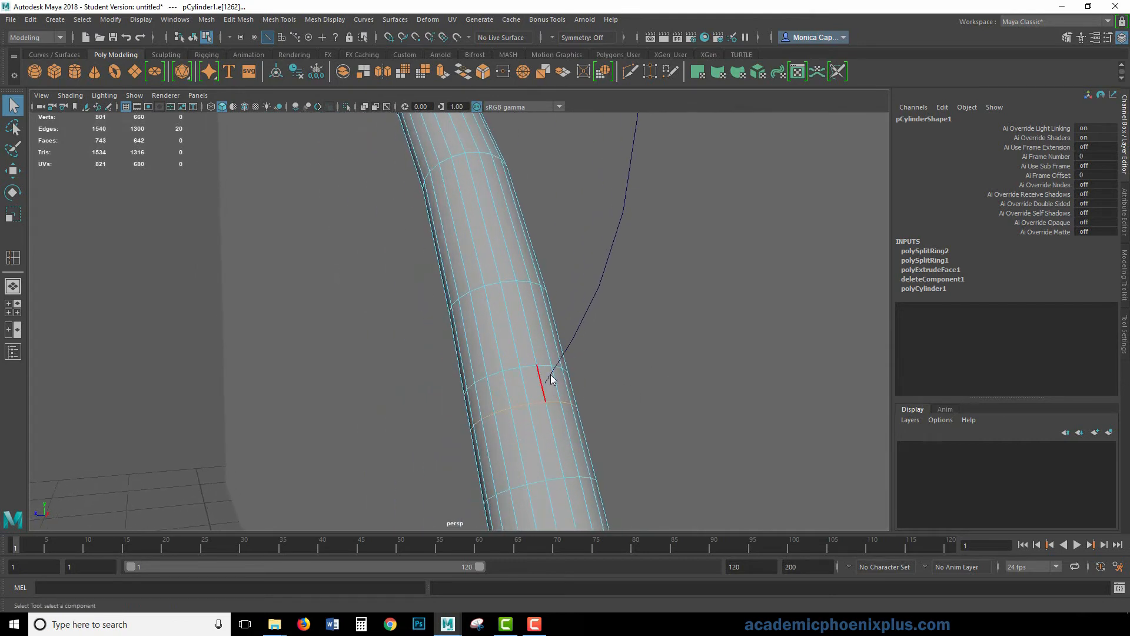
{"action": "right_click_drag", "start_coordinate": [551, 285], "coordinate": [554, 327]}
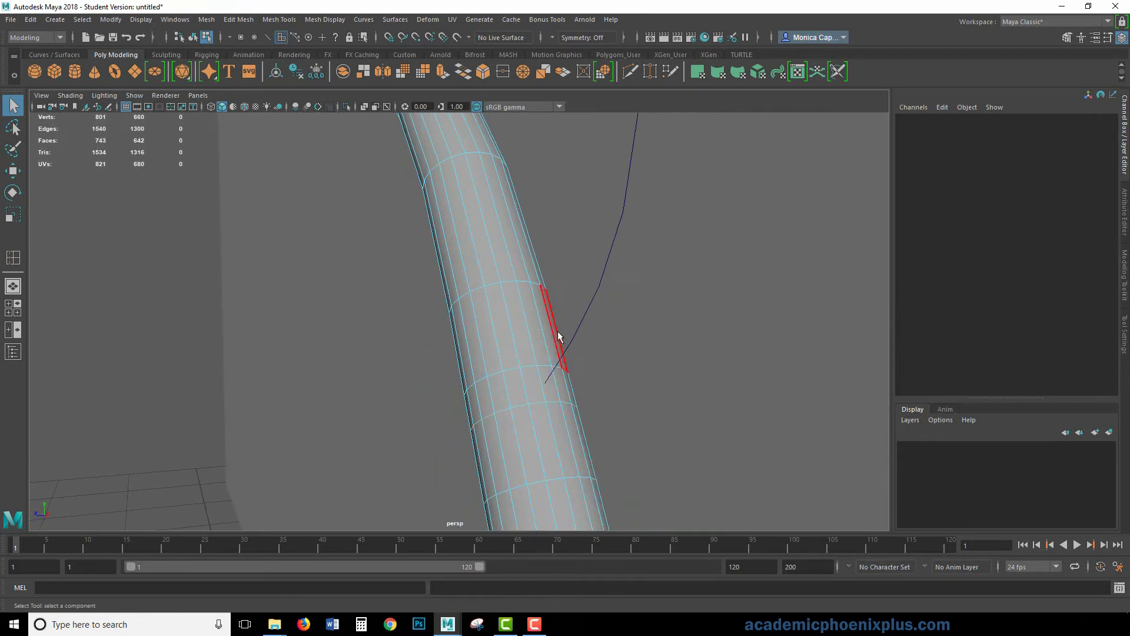
{"action": "left_click", "coordinate": [553, 396]}
{"action": "left_click", "coordinate": [536, 388], "text": "shift"}
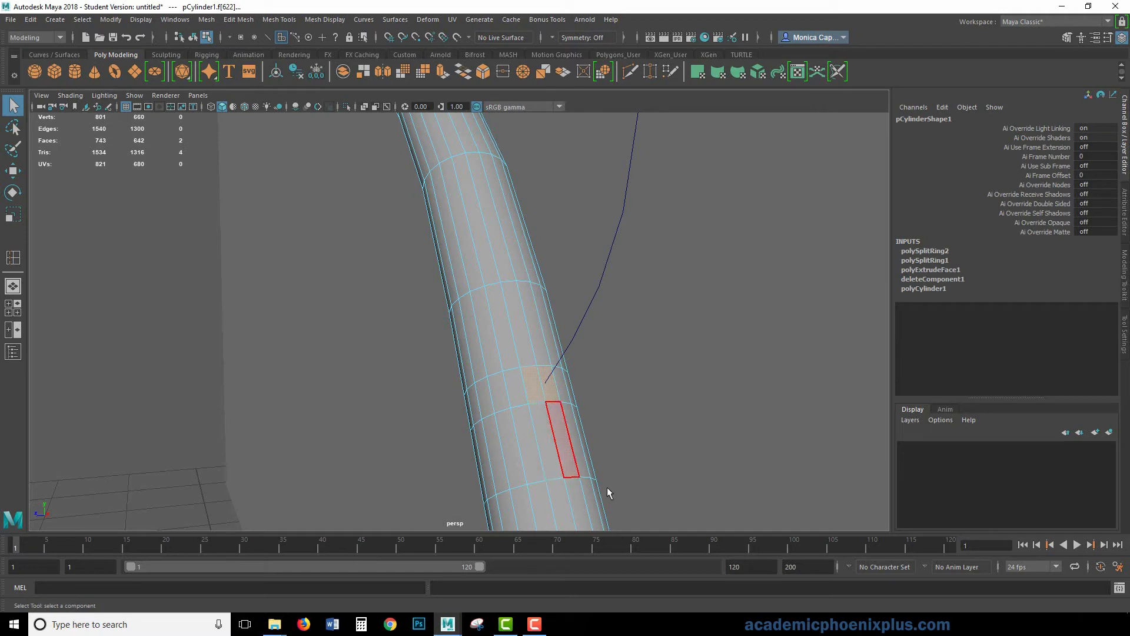
{"action": "left_click", "coordinate": [608, 68]}
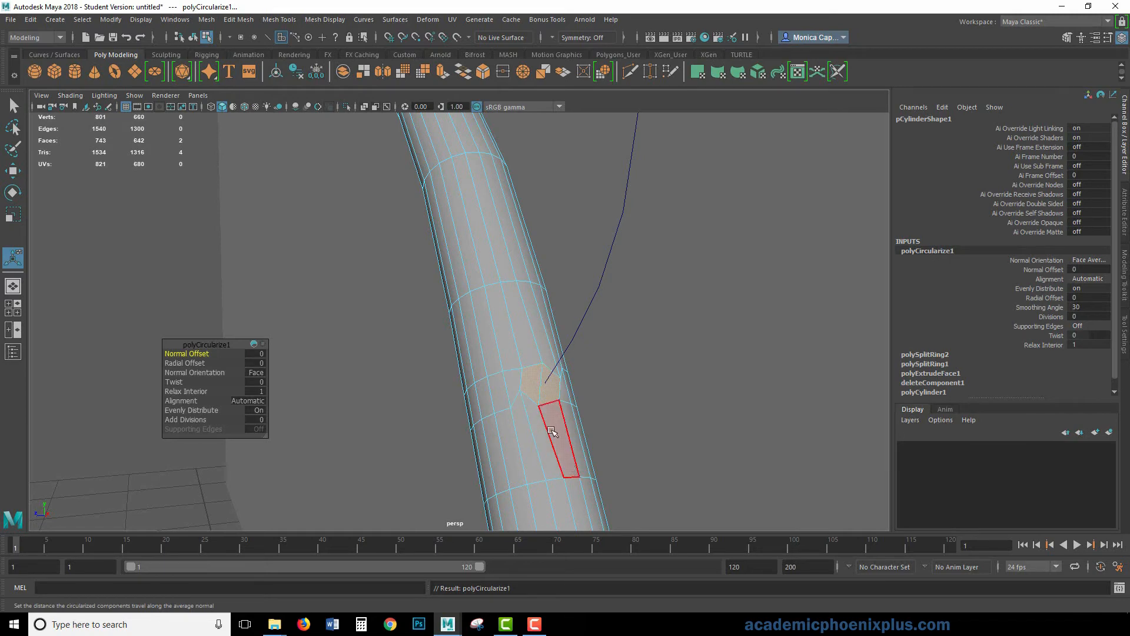
- Extrude the two circularized faces along the lowest branch curve
{"action": "left_click_drag", "start_coordinate": [551, 436], "coordinate": [810, 322], "text": "alt"}
{"action": "middle_click_drag", "start_coordinate": [810, 322], "coordinate": [634, 326], "text": "alt"}
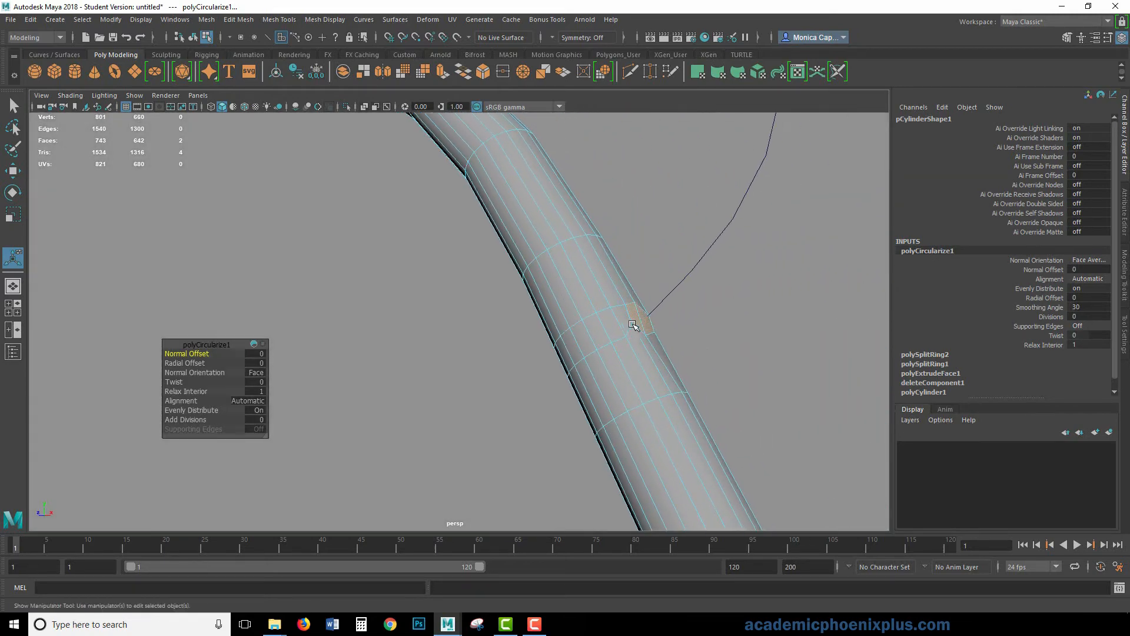
{"action": "left_click", "coordinate": [682, 282], "text": "shift"}
{"action": "key", "text": "ctrl+z"}
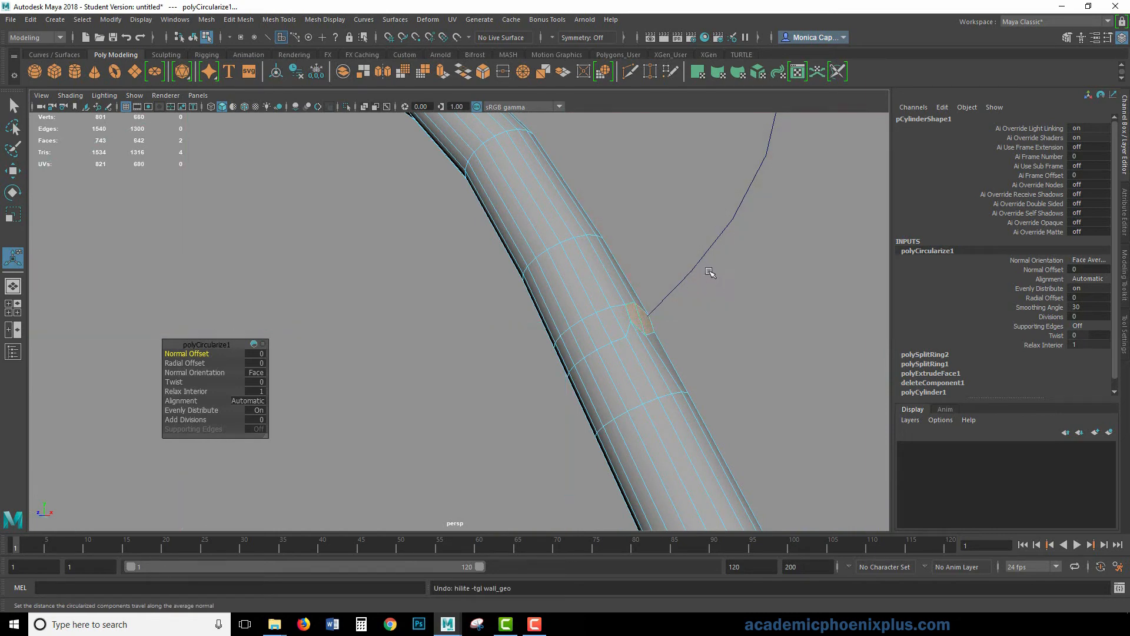
{"action": "right_click_drag", "start_coordinate": [637, 294], "coordinate": [647, 327]}
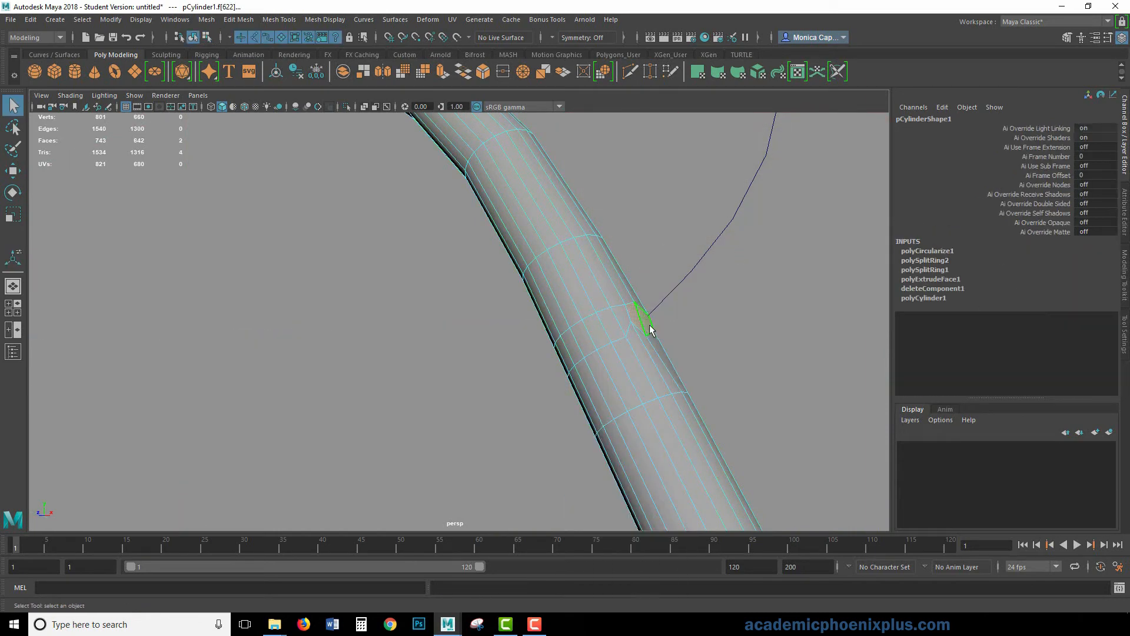
{"action": "left_click", "coordinate": [649, 328]}
{"action": "left_click", "coordinate": [661, 299], "text": "shift"}
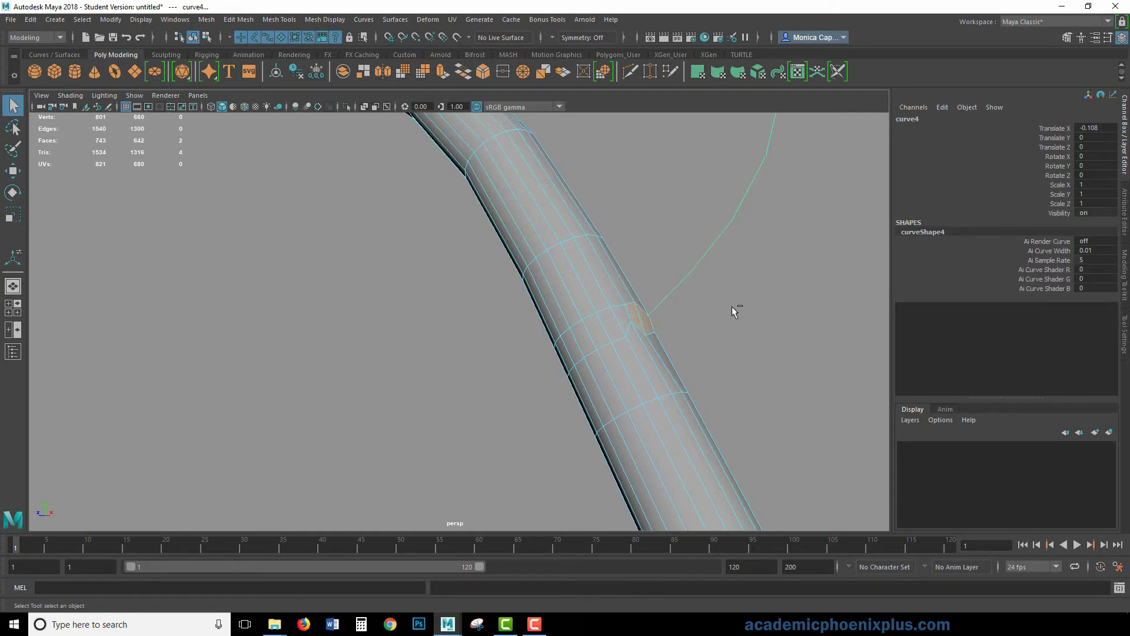
{"action": "key", "text": "ctrl+e"}
{"action": "left_click_drag", "start_coordinate": [735, 310], "coordinate": [742, 323], "text": "alt"}
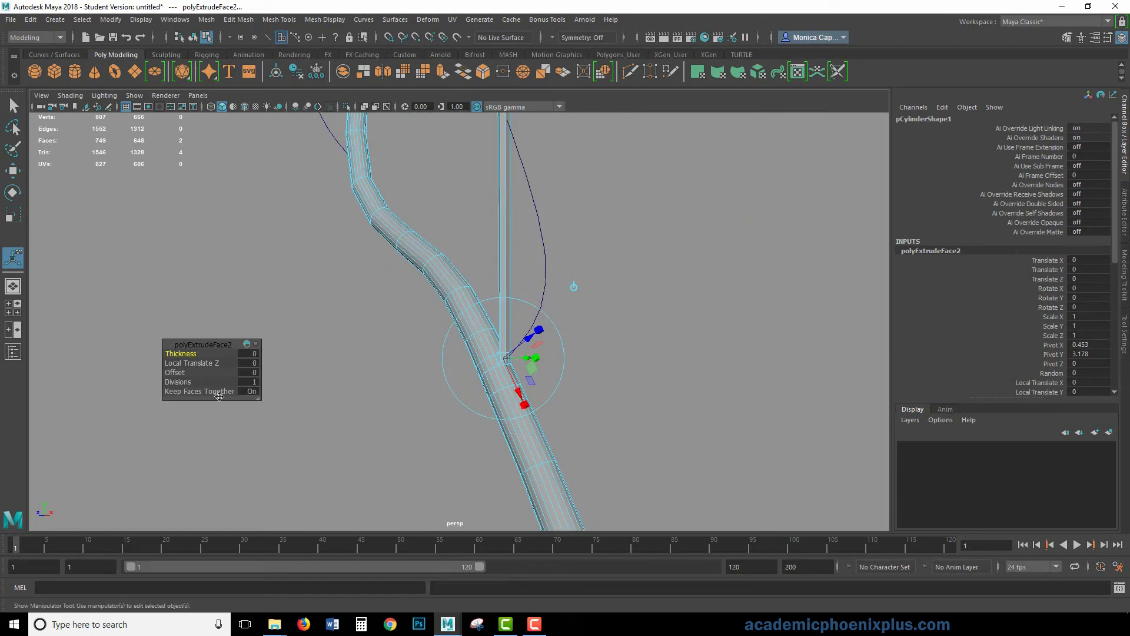
- Set the branch extrusion's divisions to 25 and taper it toward a thin tip
{"action": "left_click_drag", "start_coordinate": [186, 382], "coordinate": [386, 380]}
{"action": "middle_click_drag", "start_coordinate": [789, 253], "coordinate": [698, 418], "text": "alt"}
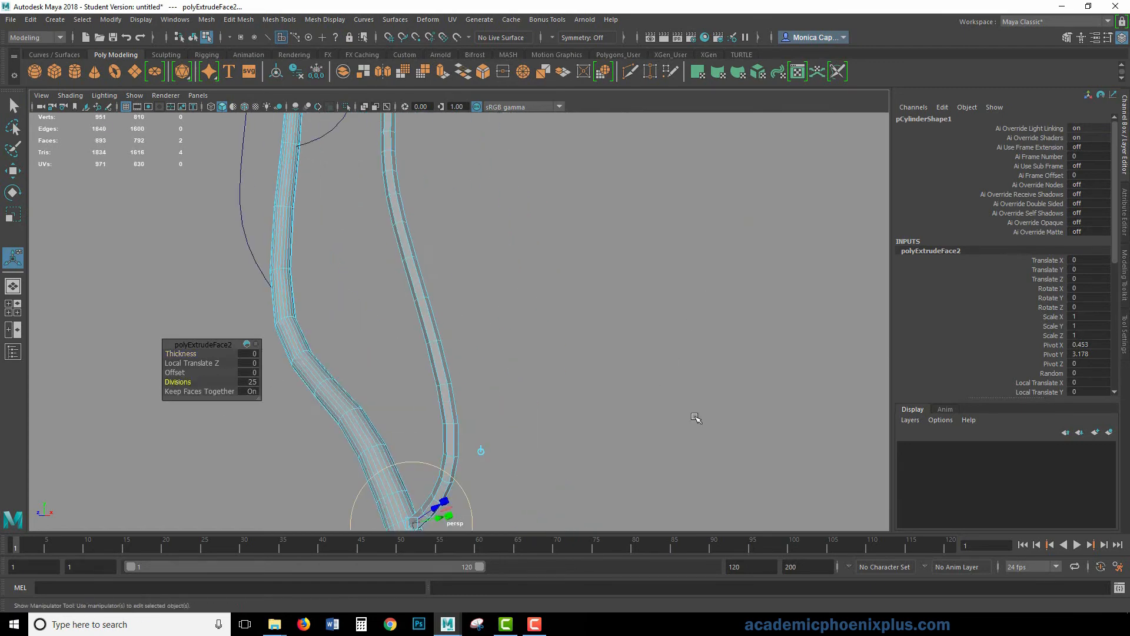
{"action": "right_click_drag", "start_coordinate": [699, 418], "coordinate": [409, 290], "text": "alt"}
{"action": "middle_click_drag", "start_coordinate": [409, 290], "coordinate": [539, 326], "text": "alt"}
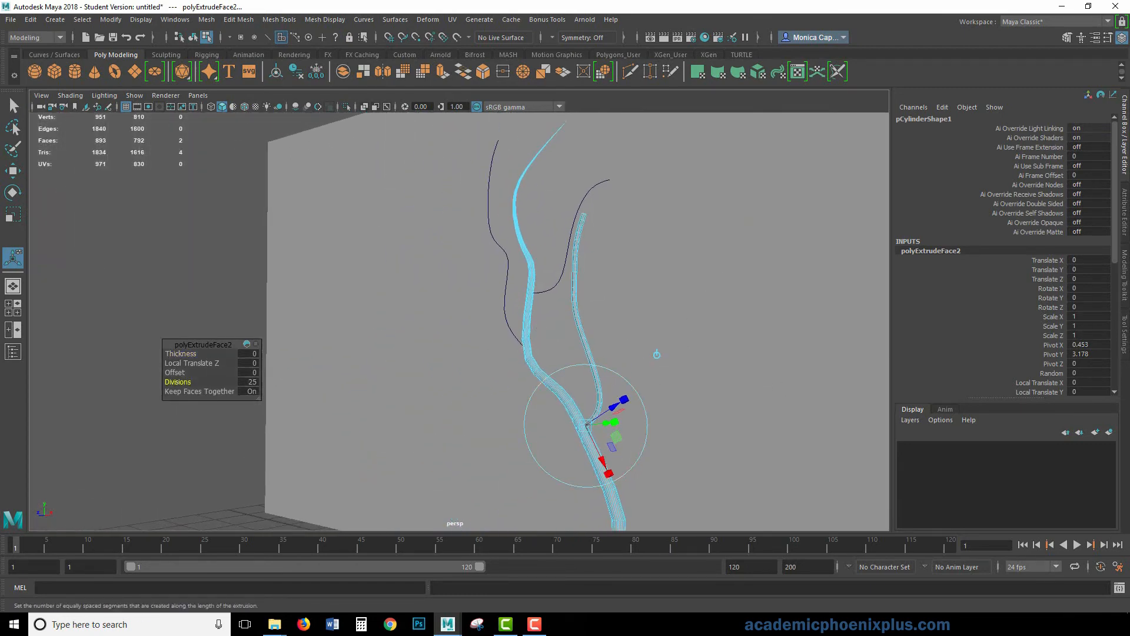
{"action": "scroll", "coordinate": [1112, 334], "scroll_direction": "down", "scroll_amount": 8}
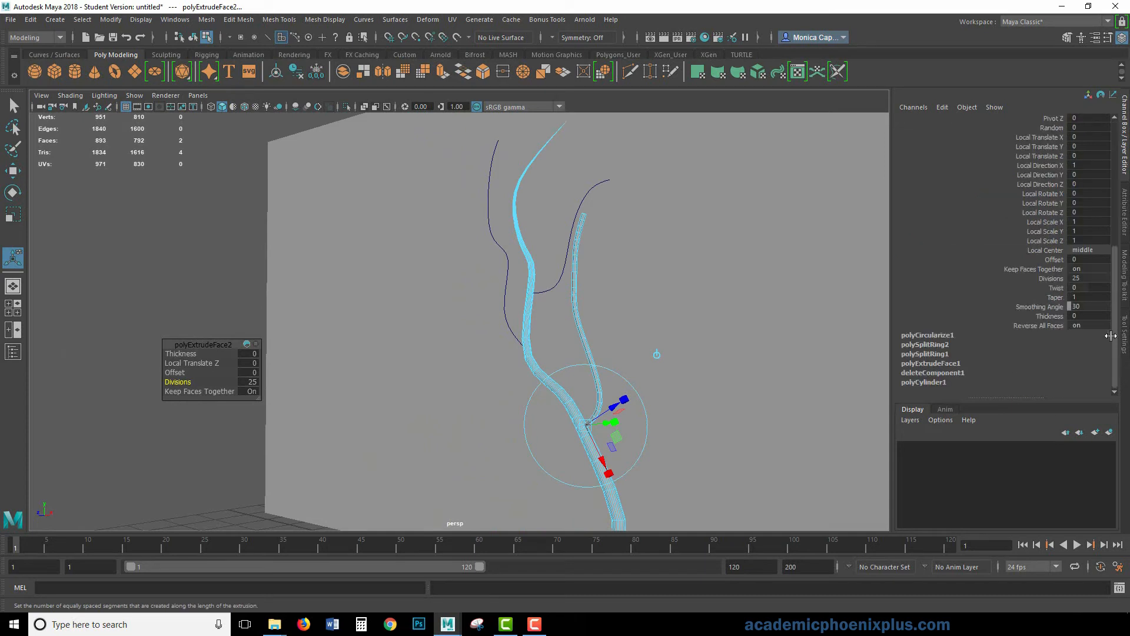
{"action": "left_click", "coordinate": [1056, 298]}
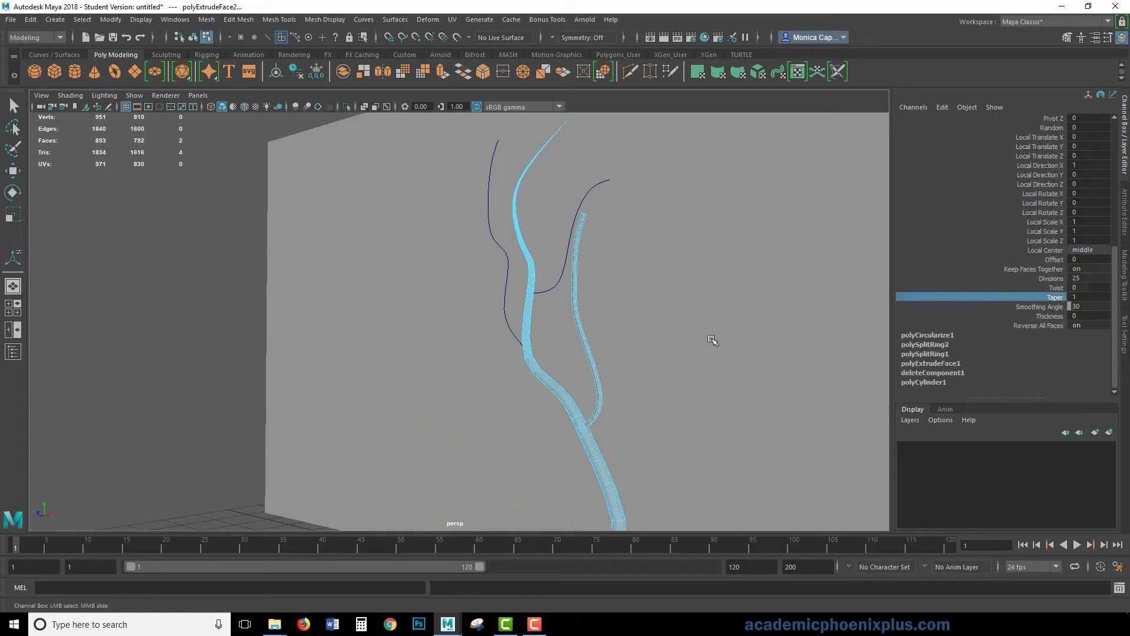
{"action": "left_click", "coordinate": [547, 290]}
{"action": "key", "text": "t"}
{"action": "left_click", "coordinate": [551, 292]}
{"action": "key", "text": "f"}
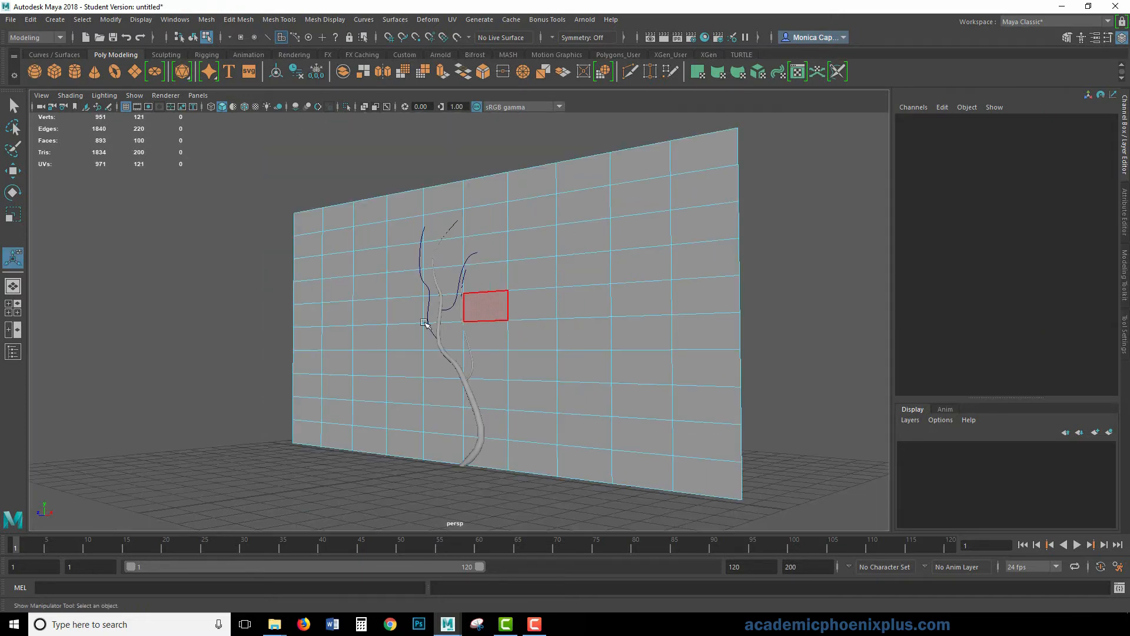
- Put the wall on a new display layer and set that layer to reference so it cannot be selected
{"action": "right_click_drag", "start_coordinate": [494, 307], "coordinate": [606, 268], "text": "alt"}
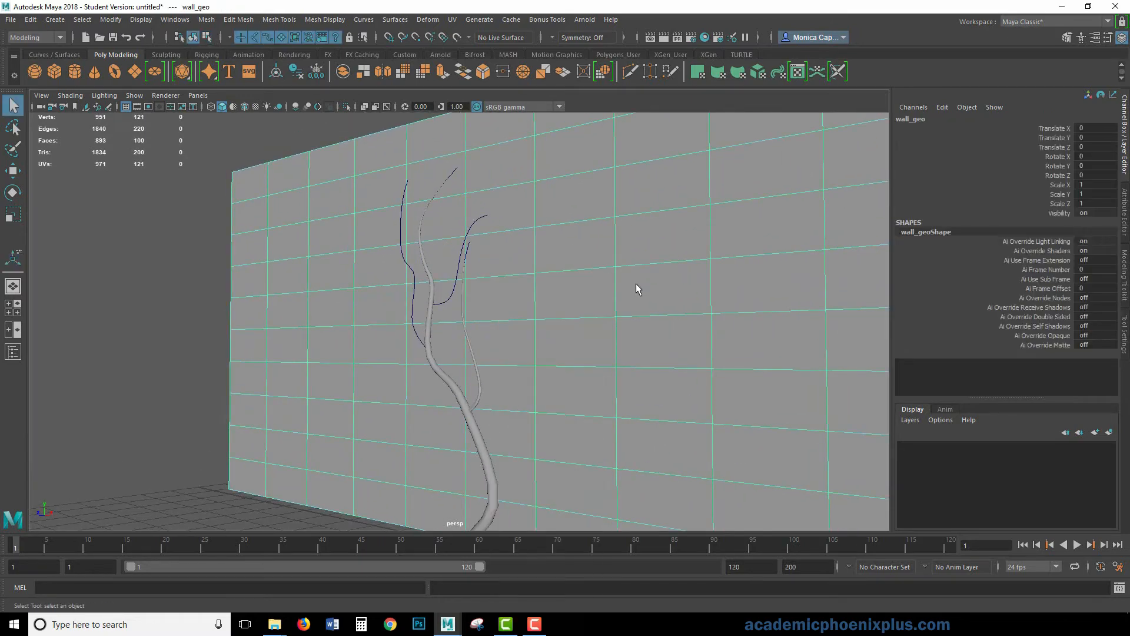
{"action": "left_click", "coordinate": [1109, 432]}
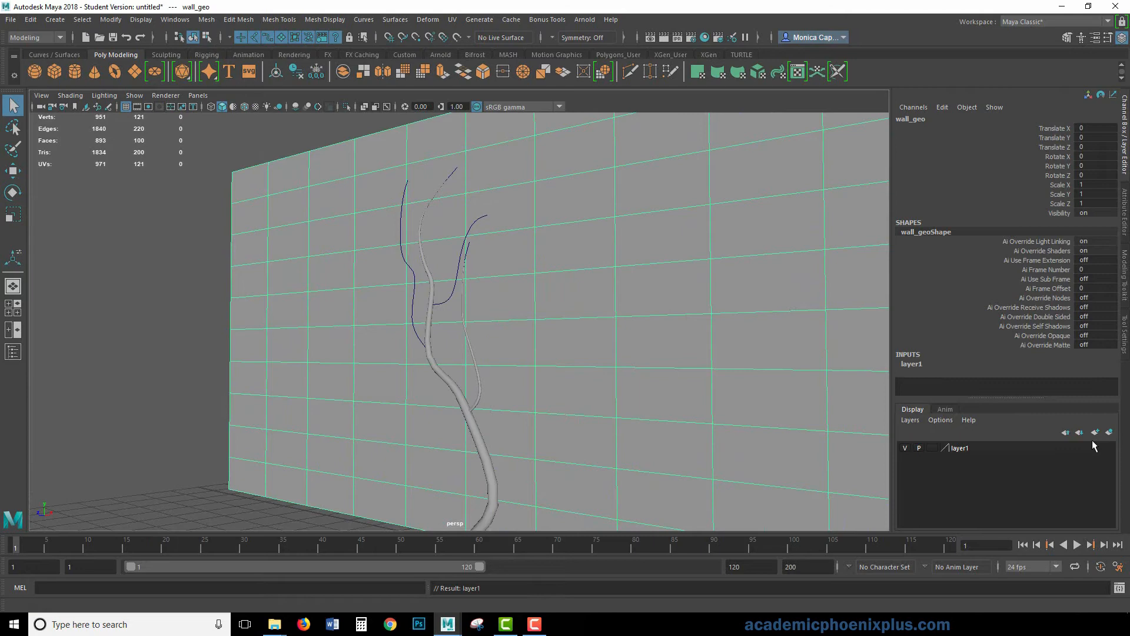
{"action": "left_click", "coordinate": [937, 450]}
{"action": "left_click", "coordinate": [935, 449]}
{"action": "left_click", "coordinate": [687, 413]}
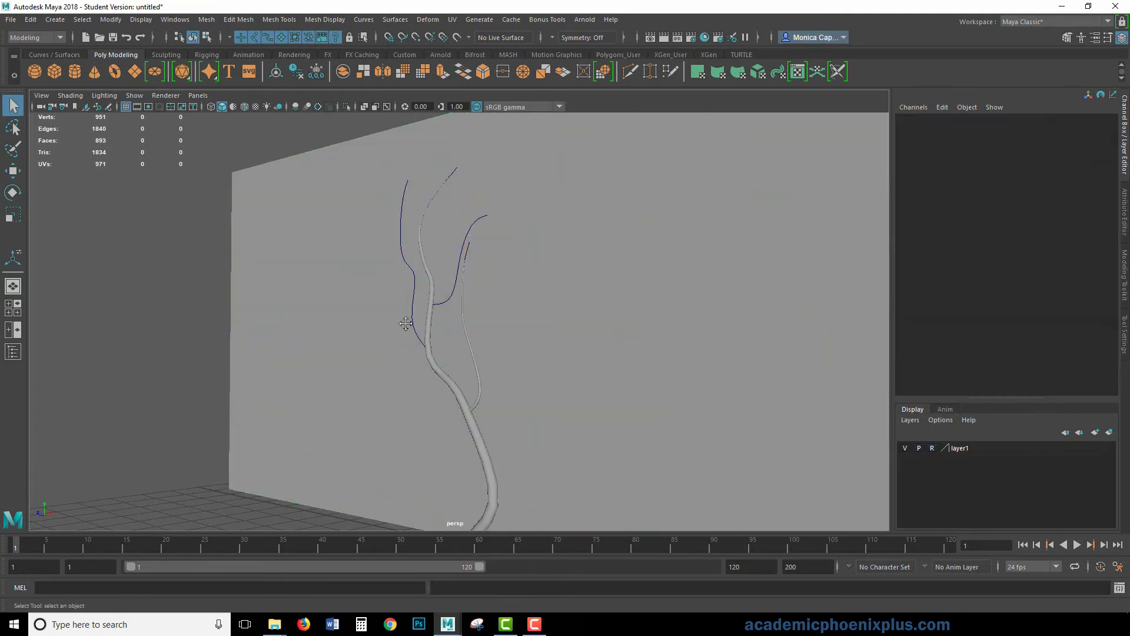
{"action": "middle_click_drag", "start_coordinate": [406, 324], "coordinate": [535, 303], "text": "alt"}
{"action": "right_click_drag", "start_coordinate": [688, 329], "coordinate": [1048, 337], "text": "alt"}
{"action": "right_click_drag", "start_coordinate": [500, 361], "coordinate": [792, 345], "text": "alt"}
{"action": "middle_click_drag", "start_coordinate": [789, 344], "coordinate": [659, 426], "text": "alt"}
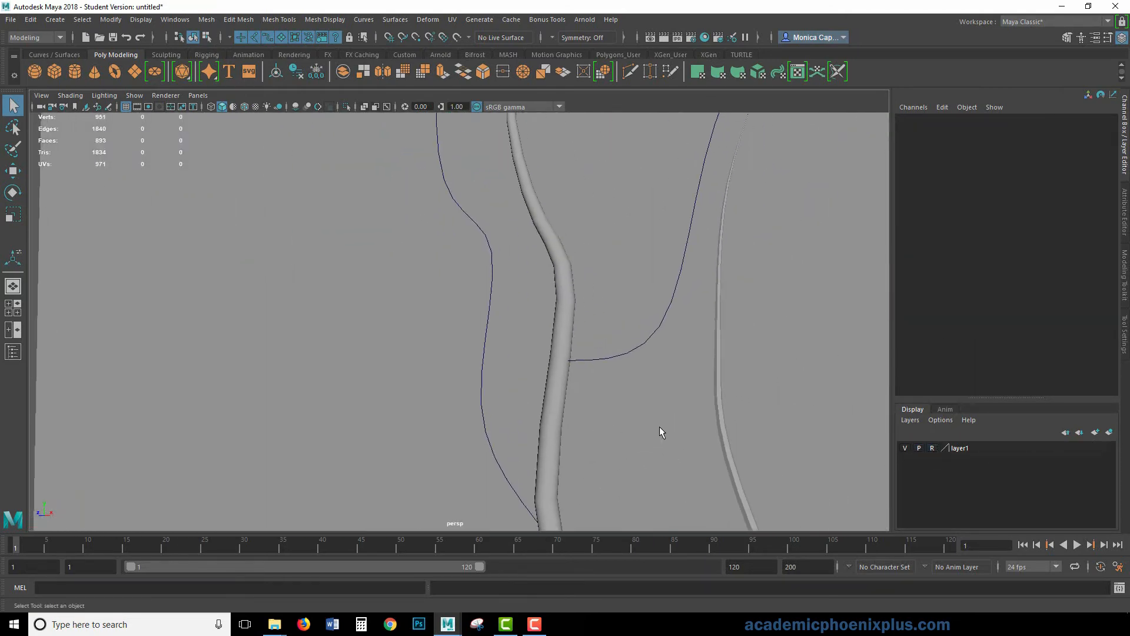
- Rename the wall's display layer to wall_lyr
{"action": "double_click", "coordinate": [968, 447]}
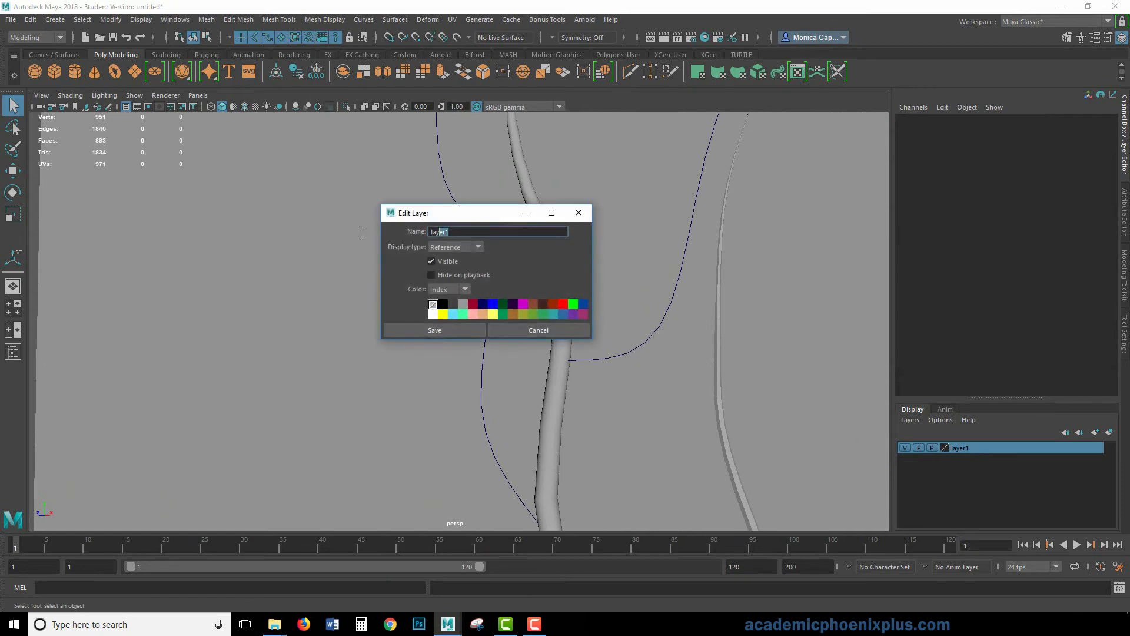
{"action": "type", "text": "wall+lyr"}
{"action": "key", "text": "BackSpace"}
{"action": "type", "text": "_"}
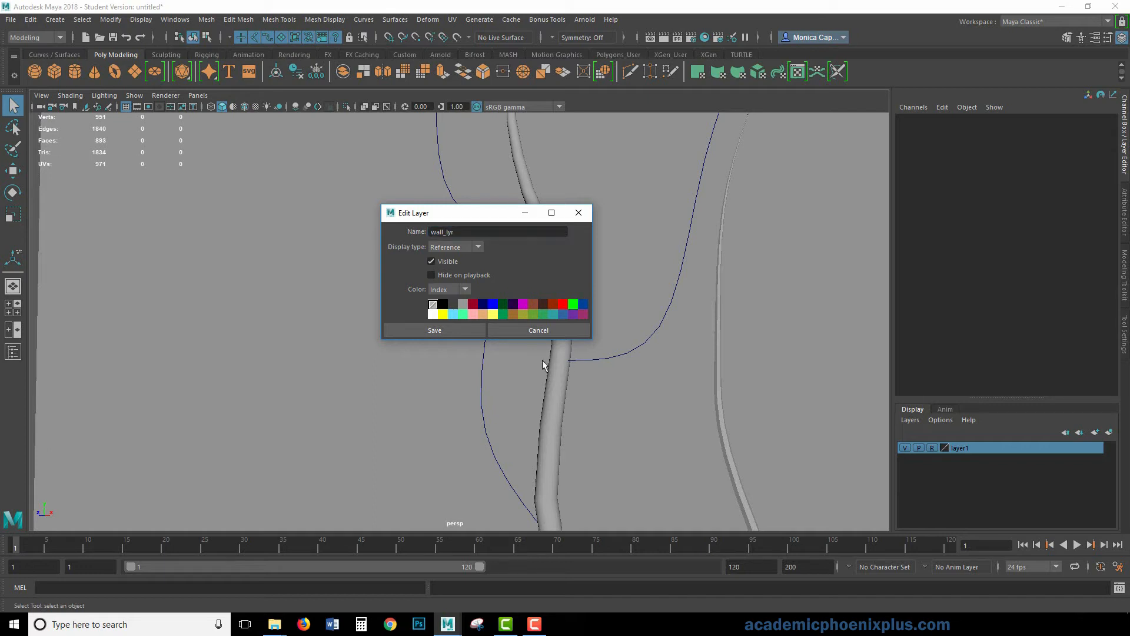
{"action": "left_click", "coordinate": [477, 327]}
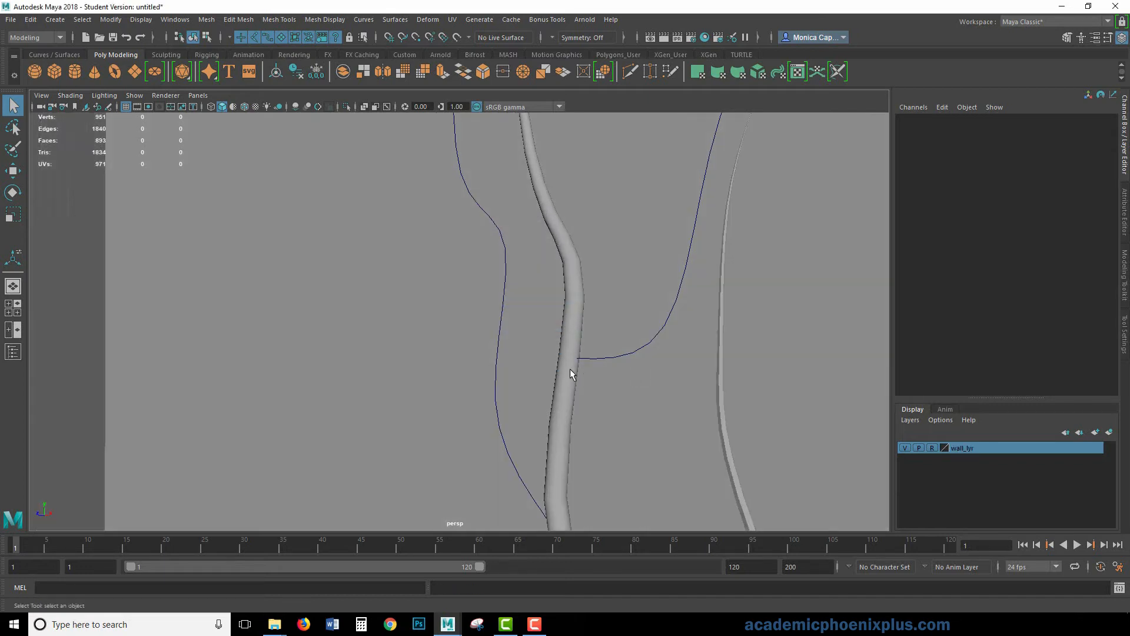
- Insert two edge loops around the stem where the upper right branch curve begins
{"action": "left_click", "coordinate": [568, 368]}
{"action": "key", "text": "f"}
{"action": "middle_click_drag", "start_coordinate": [490, 347], "coordinate": [533, 370], "text": "alt"}
{"action": "left_click", "coordinate": [494, 303]}
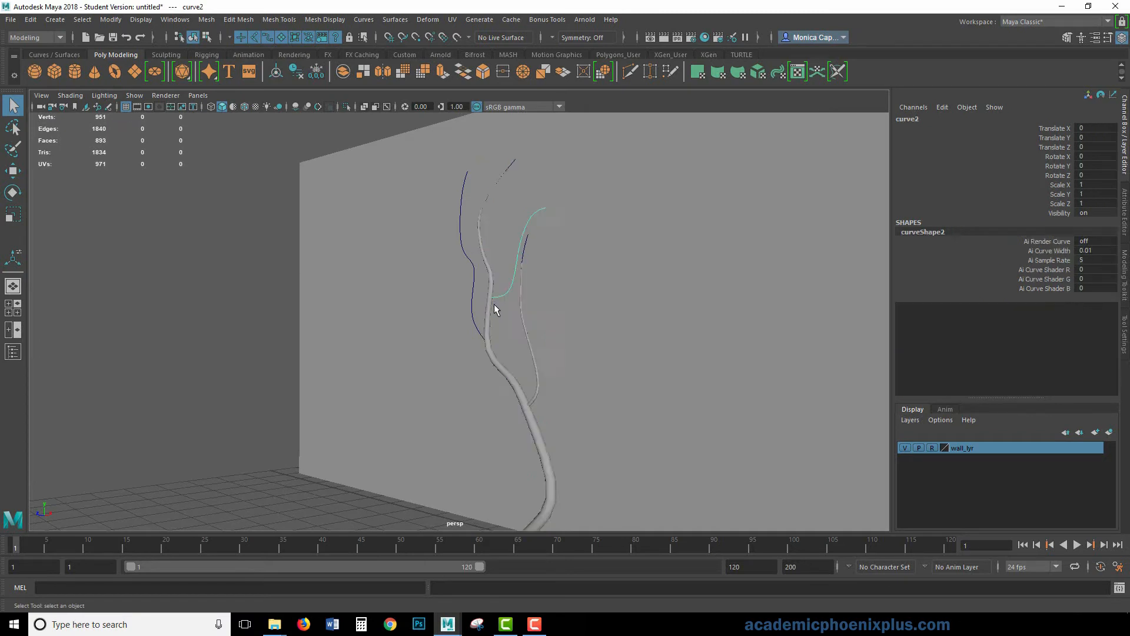
{"action": "key", "text": "f"}
{"action": "middle_click_drag", "start_coordinate": [503, 317], "coordinate": [599, 263], "text": "alt"}
{"action": "scroll", "coordinate": [599, 262], "scroll_direction": "up", "scroll_amount": 10}
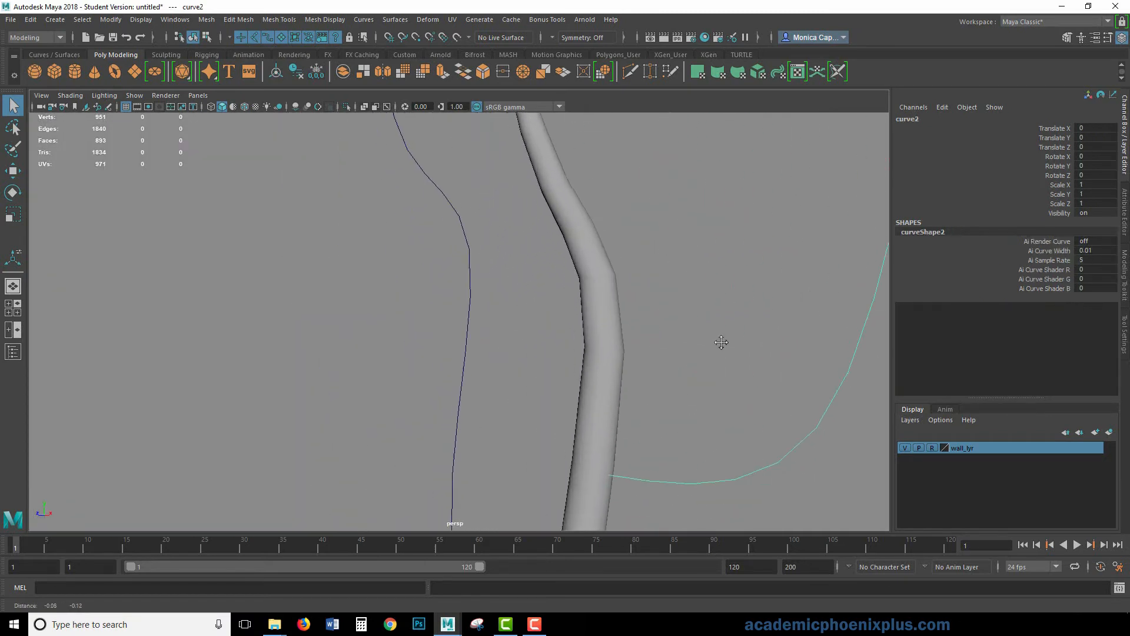
{"action": "left_click_drag", "start_coordinate": [723, 379], "coordinate": [698, 365], "text": "alt"}
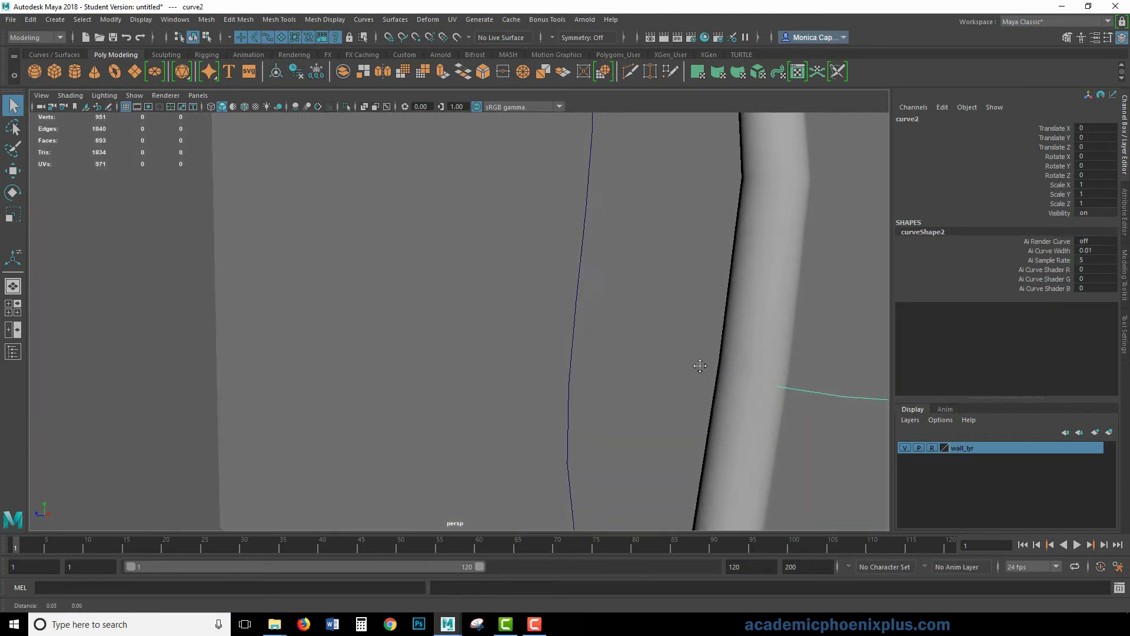
{"action": "middle_click_drag", "start_coordinate": [699, 366], "coordinate": [466, 353], "text": "alt"}
{"action": "right_click_drag", "start_coordinate": [467, 353], "coordinate": [696, 368], "text": "alt"}
{"action": "middle_click_drag", "start_coordinate": [694, 372], "coordinate": [545, 391], "text": "alt"}
{"action": "right_click_drag", "start_coordinate": [567, 323], "coordinate": [512, 333], "text": "shift"}
{"action": "left_click_drag", "start_coordinate": [586, 340], "coordinate": [592, 363]}
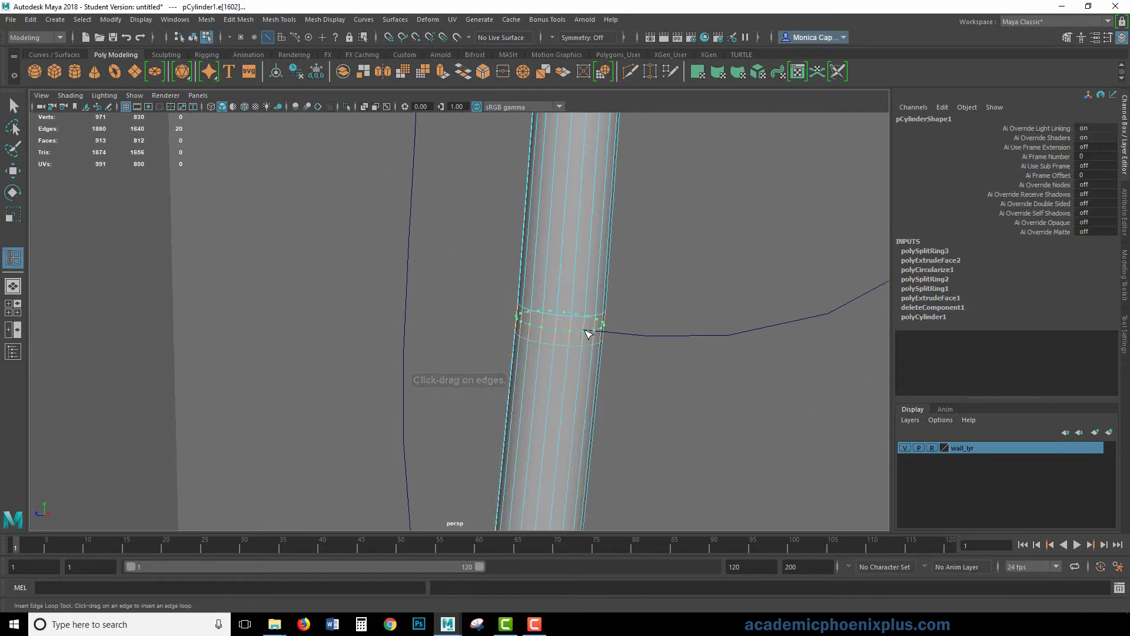
{"action": "left_click", "coordinate": [588, 333]}
{"action": "key", "text": "q"}
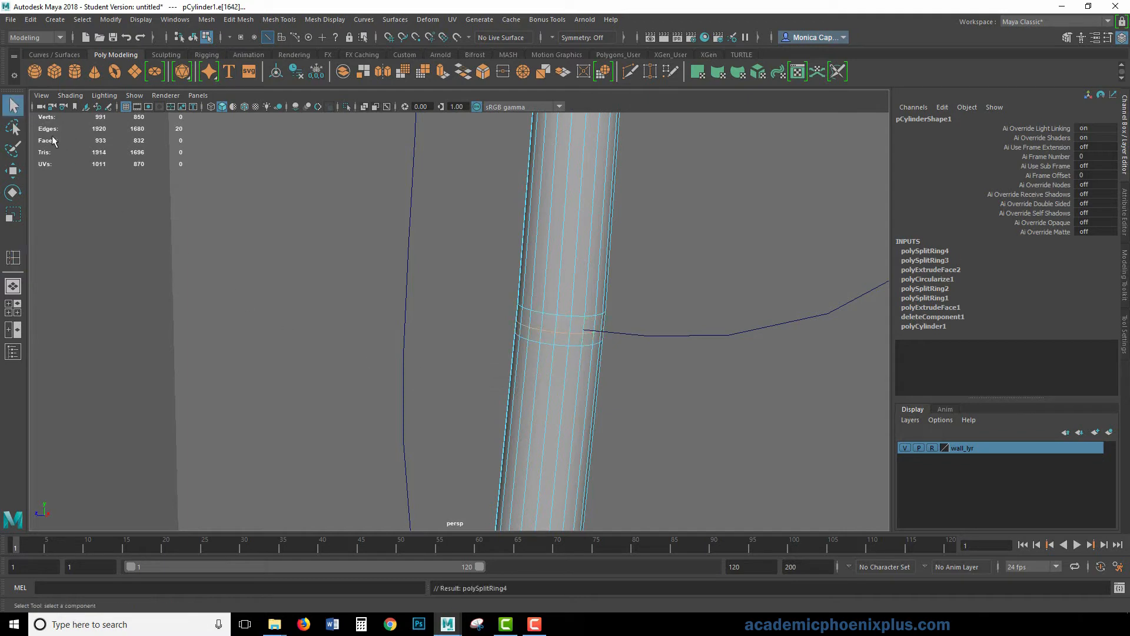
- Circularize the four stem faces surrounding the start of the upper right branch curve
{"action": "right_click_drag", "start_coordinate": [589, 333], "coordinate": [586, 334]}
{"action": "left_click", "coordinate": [588, 337]}
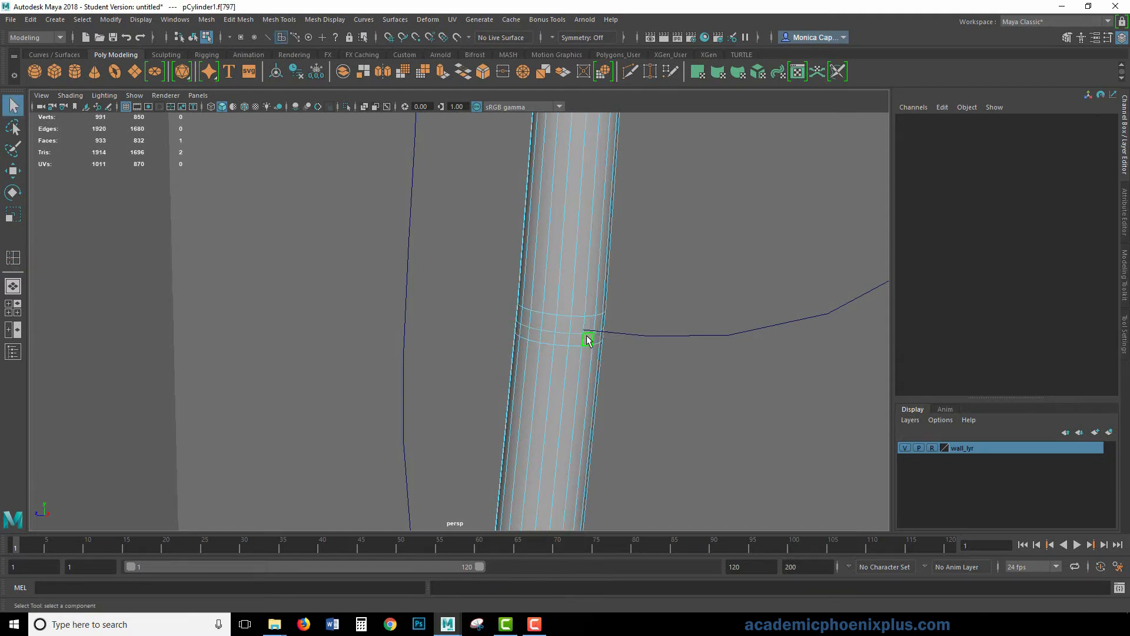
{"action": "left_click", "coordinate": [577, 338], "text": "shift"}
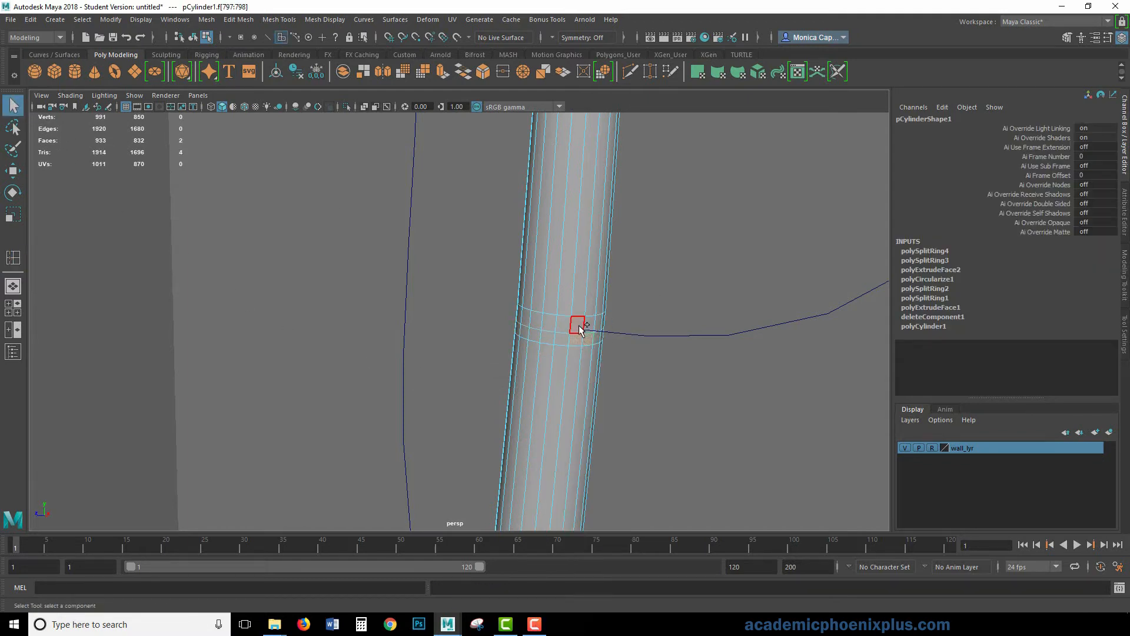
{"action": "left_click", "coordinate": [603, 73]}
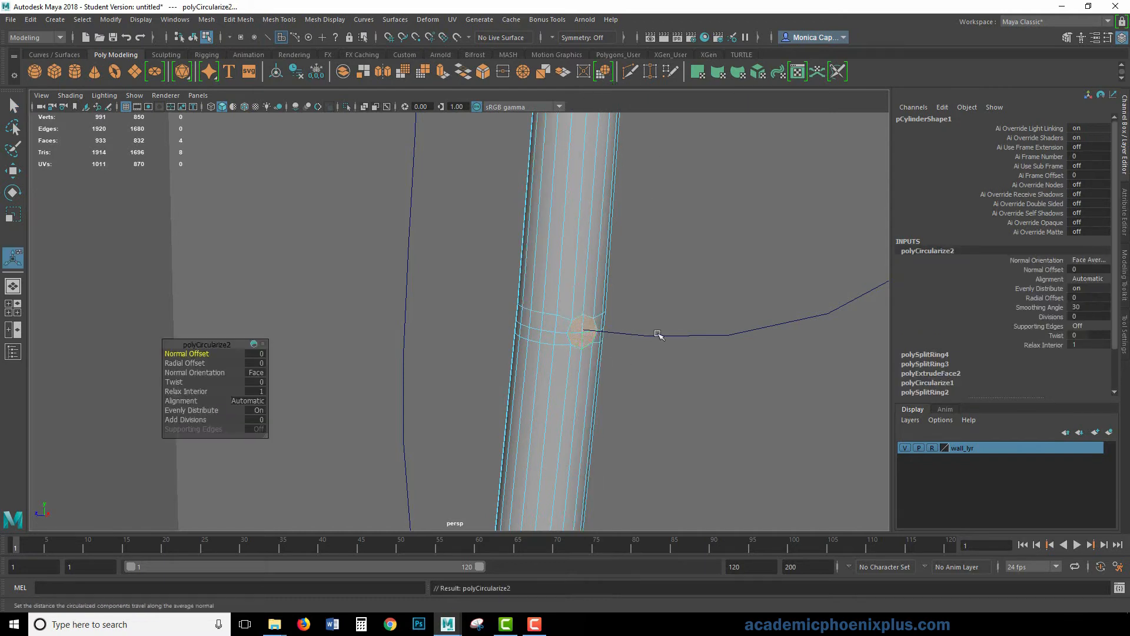
- Extrude the four circularized faces along the upper right branch curve
{"action": "right_click_drag", "start_coordinate": [562, 341], "coordinate": [620, 268]}
{"action": "right_click", "coordinate": [582, 336]}
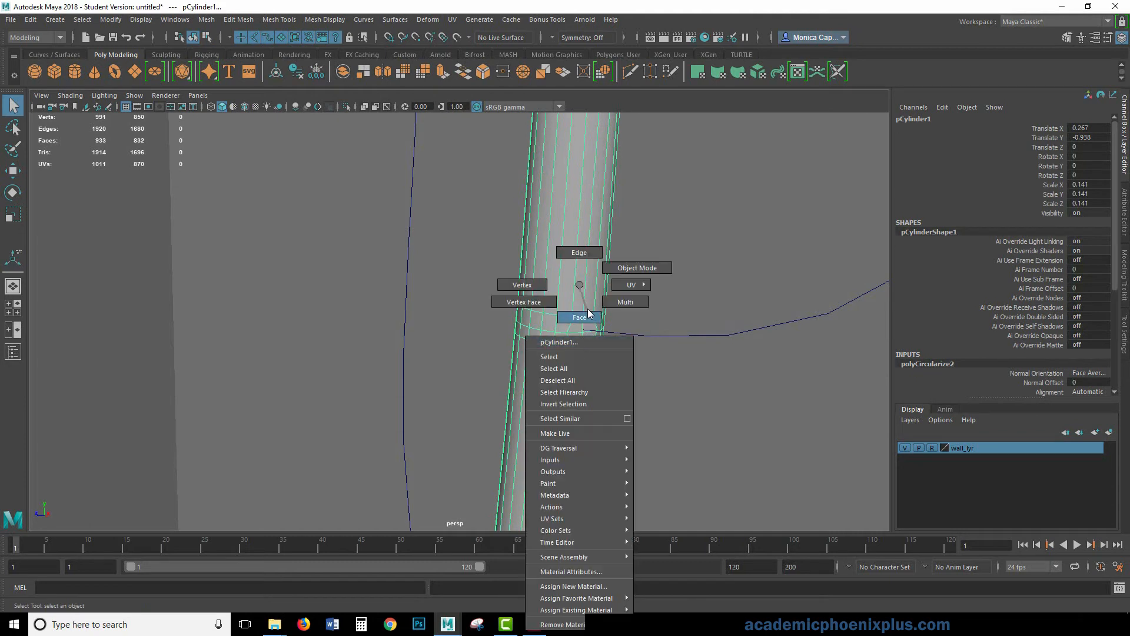
{"action": "left_click", "coordinate": [579, 317]}
{"action": "left_click", "coordinate": [574, 338]}
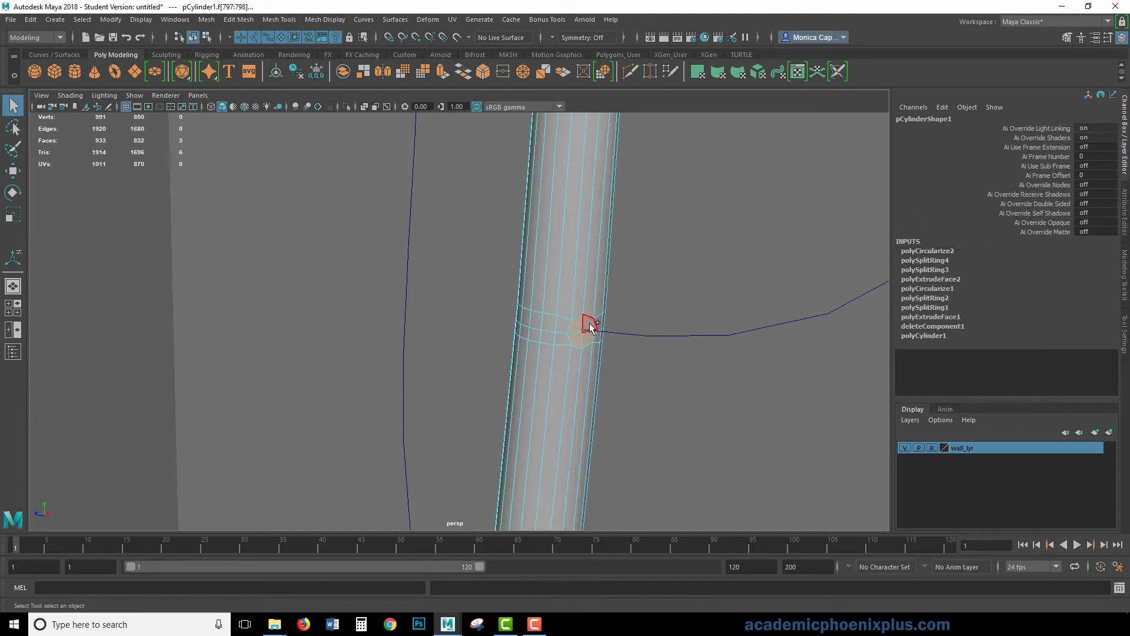
{"action": "left_click", "coordinate": [650, 334], "text": "shift"}
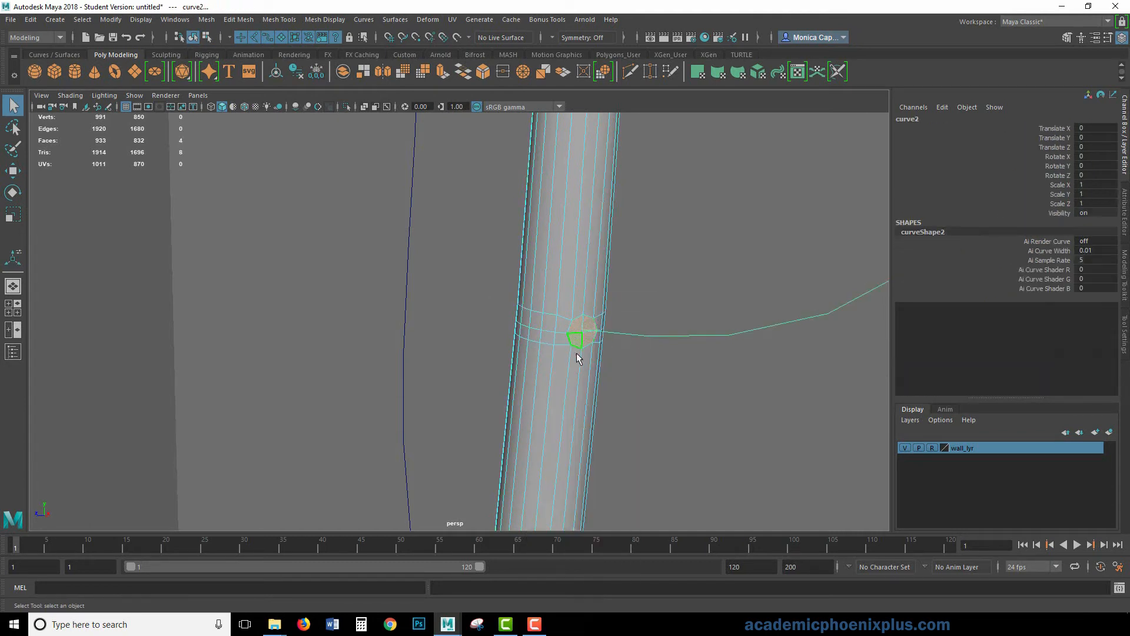
{"action": "left_click_drag", "start_coordinate": [771, 351], "coordinate": [575, 394], "text": "alt"}
{"action": "key", "text": "ctrl+e"}
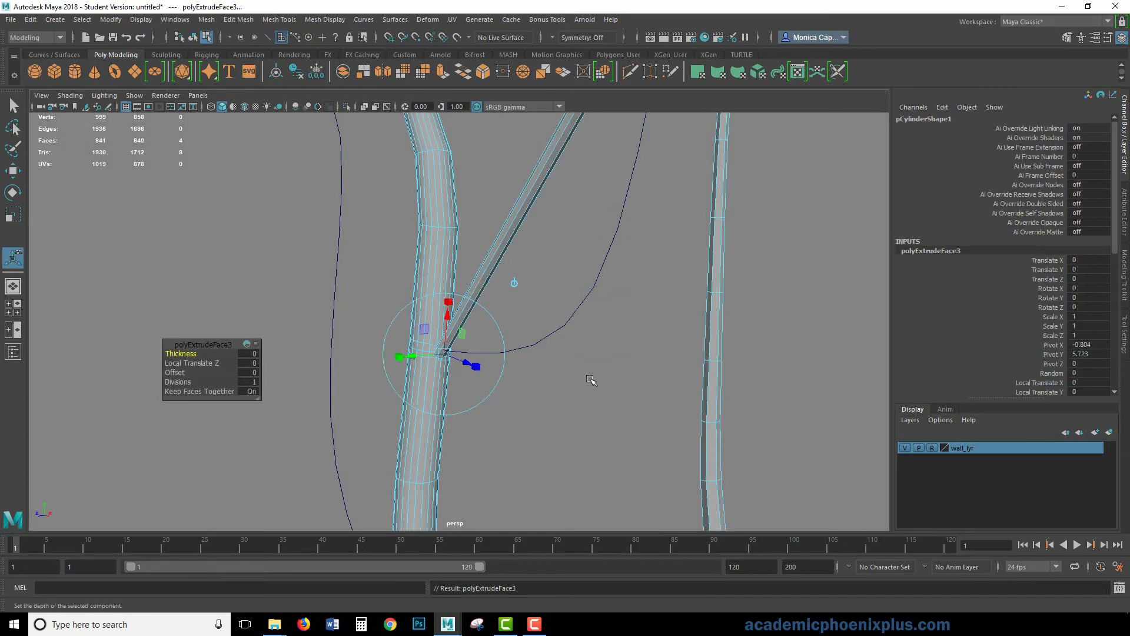
- Set the upper right branch extrusion's divisions to 25 and its taper to 0
{"action": "middle_click_drag", "start_coordinate": [599, 356], "coordinate": [641, 400], "text": "alt"}
{"action": "right_click_drag", "start_coordinate": [641, 401], "coordinate": [353, 388], "text": "alt"}
{"action": "left_click_drag", "start_coordinate": [178, 382], "coordinate": [422, 383]}
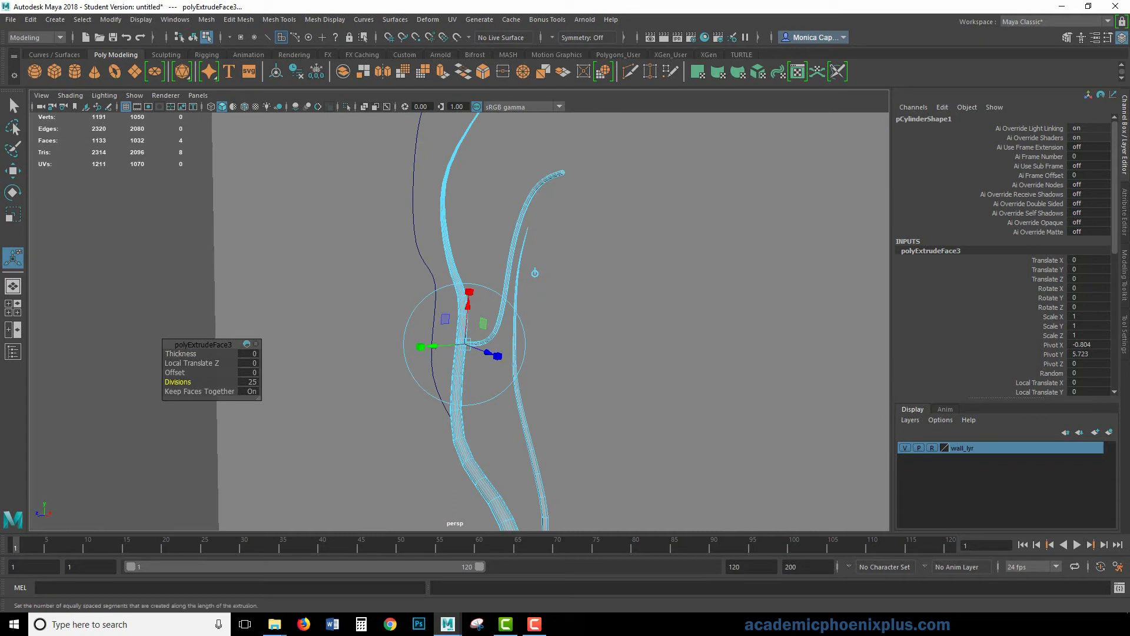
{"action": "scroll", "coordinate": [1054, 383], "scroll_direction": "down", "scroll_amount": 8}
{"action": "left_click", "coordinate": [1053, 261]}
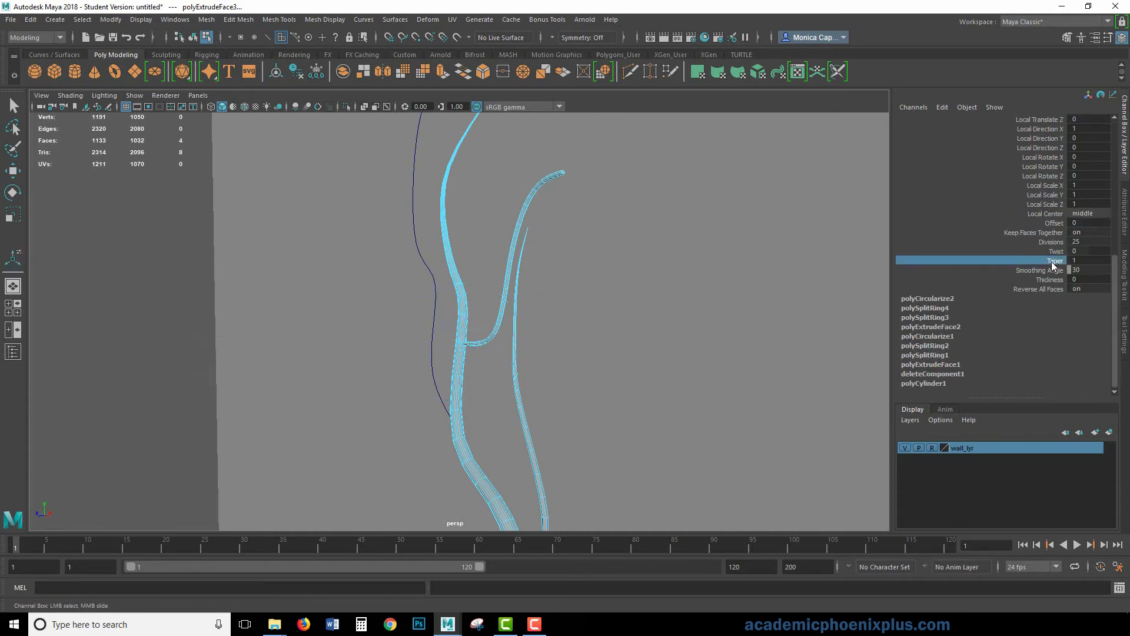
{"action": "middle_click_drag", "start_coordinate": [681, 316], "coordinate": [699, 325]}
- Reverse the direction of the remaining branch curve on the stem's left side
{"action": "left_click_drag", "start_coordinate": [671, 326], "coordinate": [757, 293], "text": "alt"}
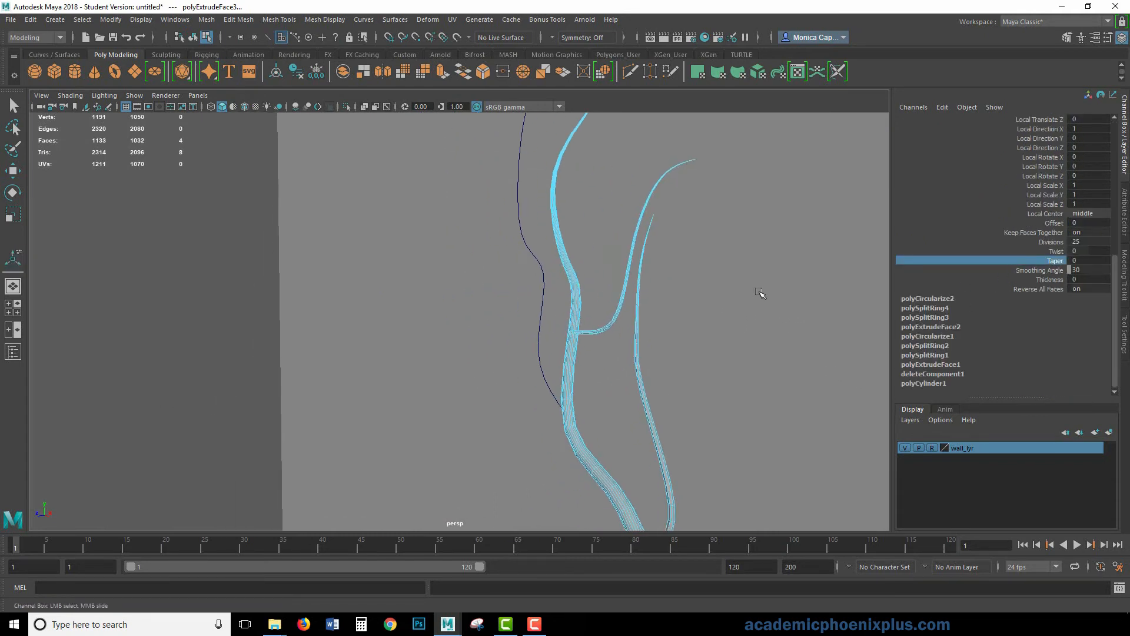
{"action": "left_click", "coordinate": [562, 368]}
{"action": "middle_click_drag", "start_coordinate": [552, 375], "coordinate": [551, 391], "text": "alt"}
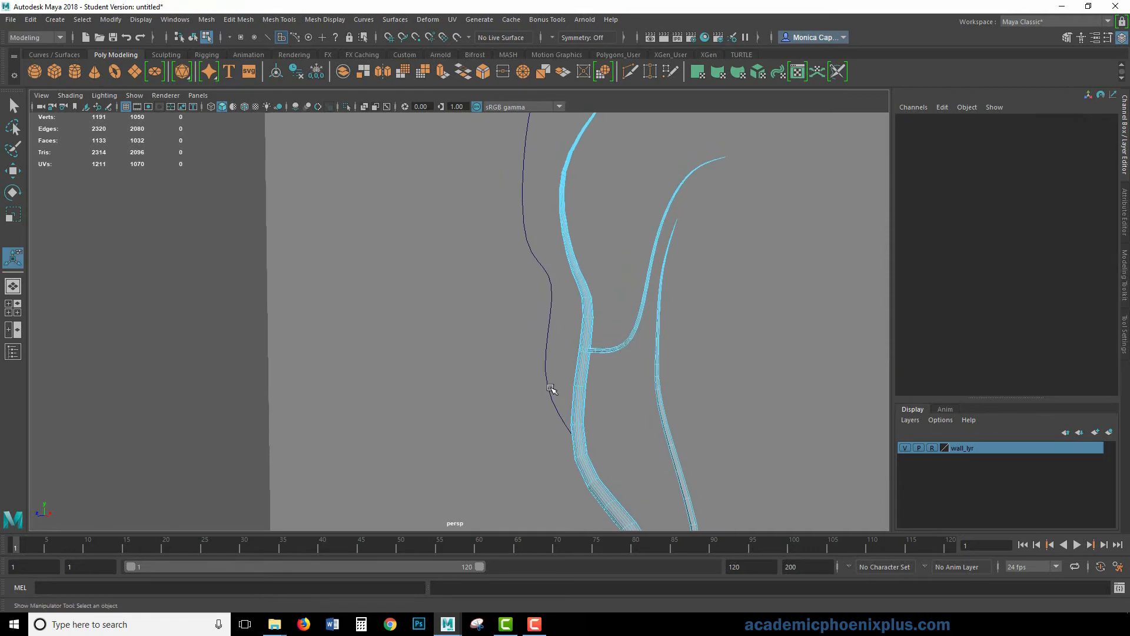
{"action": "left_click_drag", "start_coordinate": [551, 390], "coordinate": [588, 381], "text": "alt"}
{"action": "right_click_drag", "start_coordinate": [587, 380], "coordinate": [489, 386], "text": "alt"}
{"action": "middle_click_drag", "start_coordinate": [489, 386], "coordinate": [512, 411], "text": "alt"}
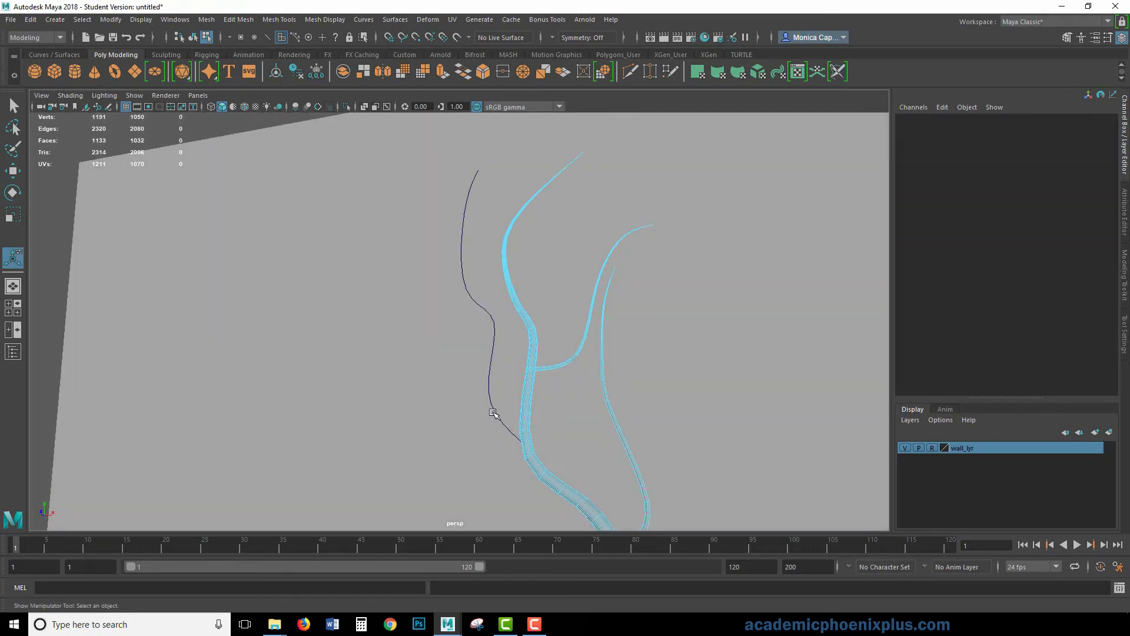
{"action": "key", "text": "q"}
{"action": "left_click", "coordinate": [491, 403]}
{"action": "left_click_drag", "start_coordinate": [533, 365], "coordinate": [550, 406], "text": "alt"}
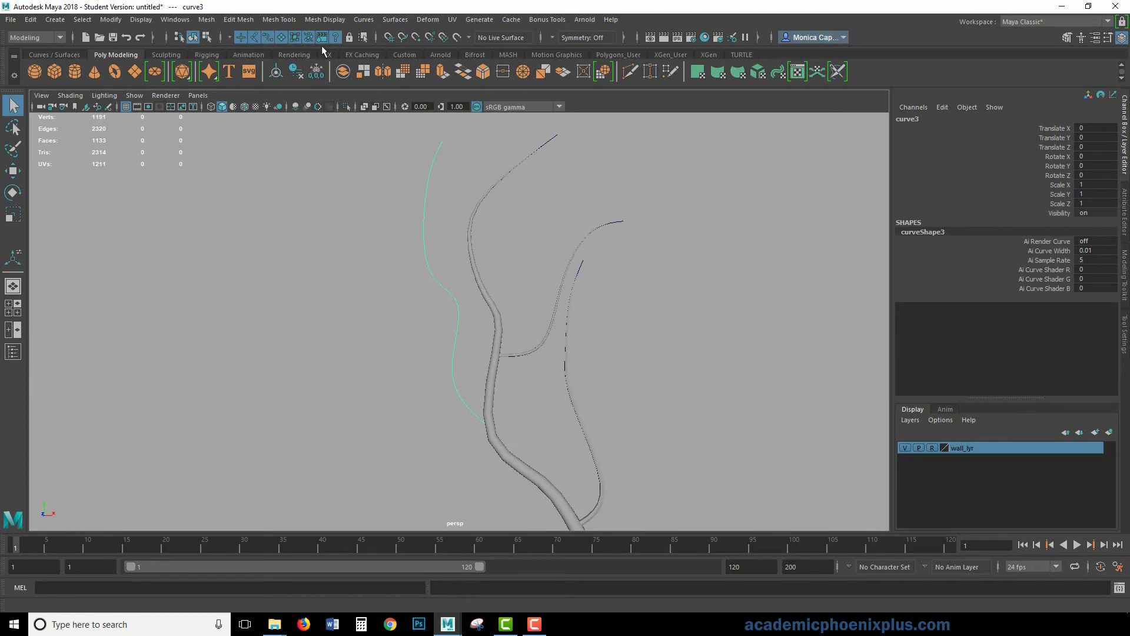
{"action": "left_click", "coordinate": [364, 20]}
{"action": "left_click", "coordinate": [414, 397]}
- Show the left branch curve's control vertices and examine where the curve meets the stem
{"action": "scroll", "coordinate": [530, 285], "scroll_direction": "up", "scroll_amount": 8}
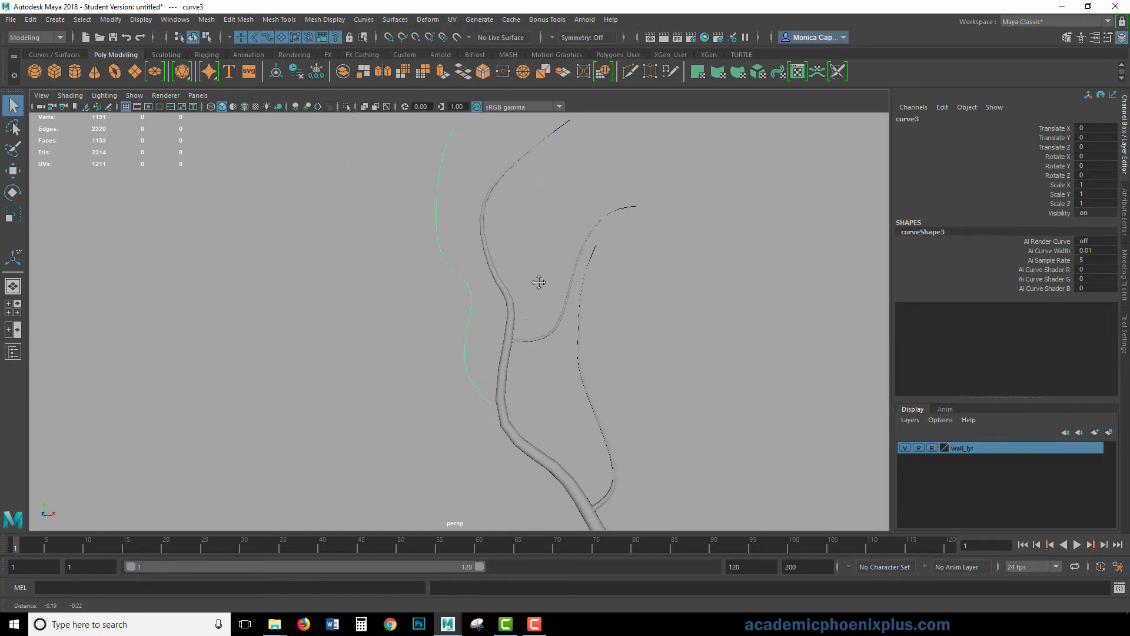
{"action": "scroll", "coordinate": [513, 321], "scroll_direction": "up", "scroll_amount": 2}
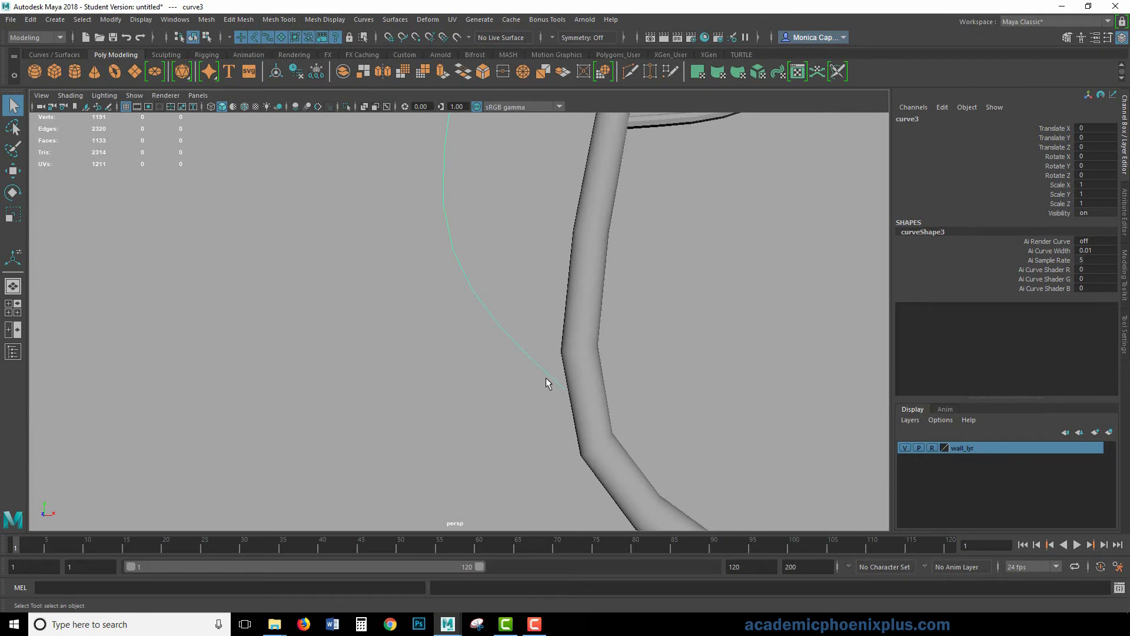
{"action": "right_click_drag", "start_coordinate": [545, 376], "coordinate": [607, 303]}
{"action": "scroll", "coordinate": [640, 306], "scroll_direction": "down", "scroll_amount": 1}
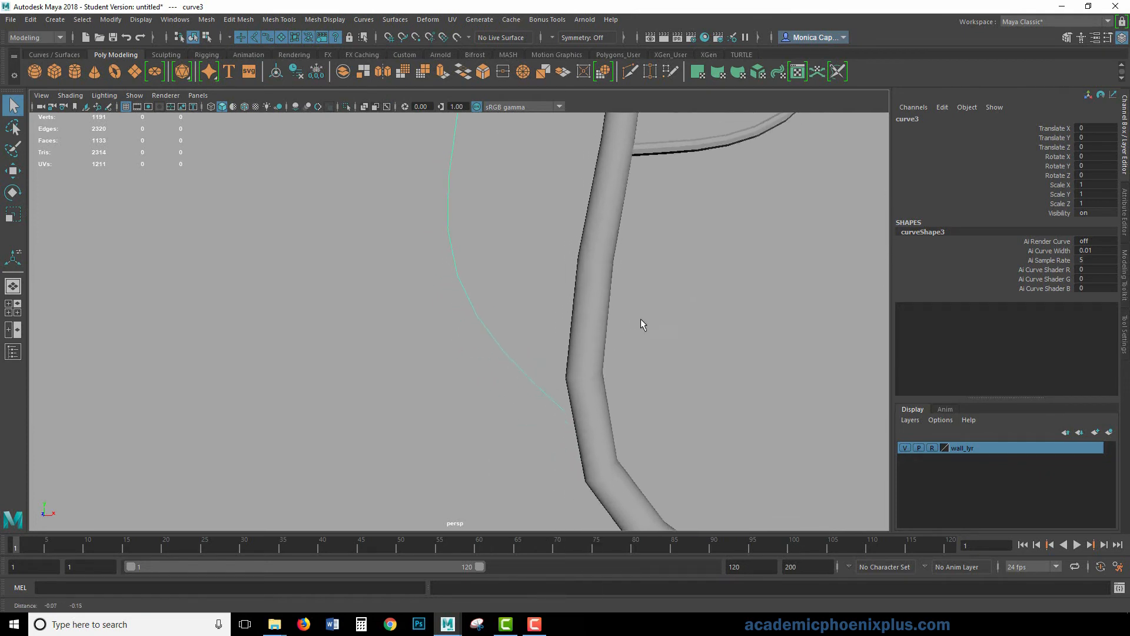
{"action": "right_click_drag", "start_coordinate": [529, 369], "coordinate": [460, 329]}
{"action": "scroll", "coordinate": [503, 376], "scroll_direction": "down", "scroll_amount": 2}
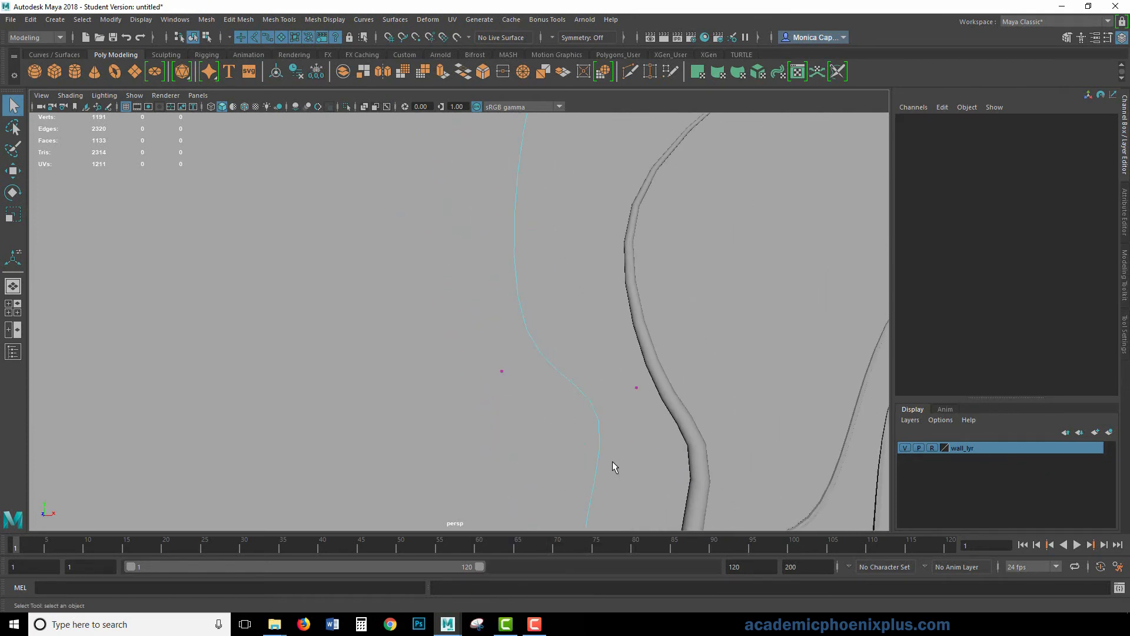
{"action": "left_click_drag", "start_coordinate": [612, 462], "coordinate": [442, 375], "text": "alt"}
{"action": "middle_click_drag", "start_coordinate": [442, 378], "coordinate": [568, 337], "text": "alt"}
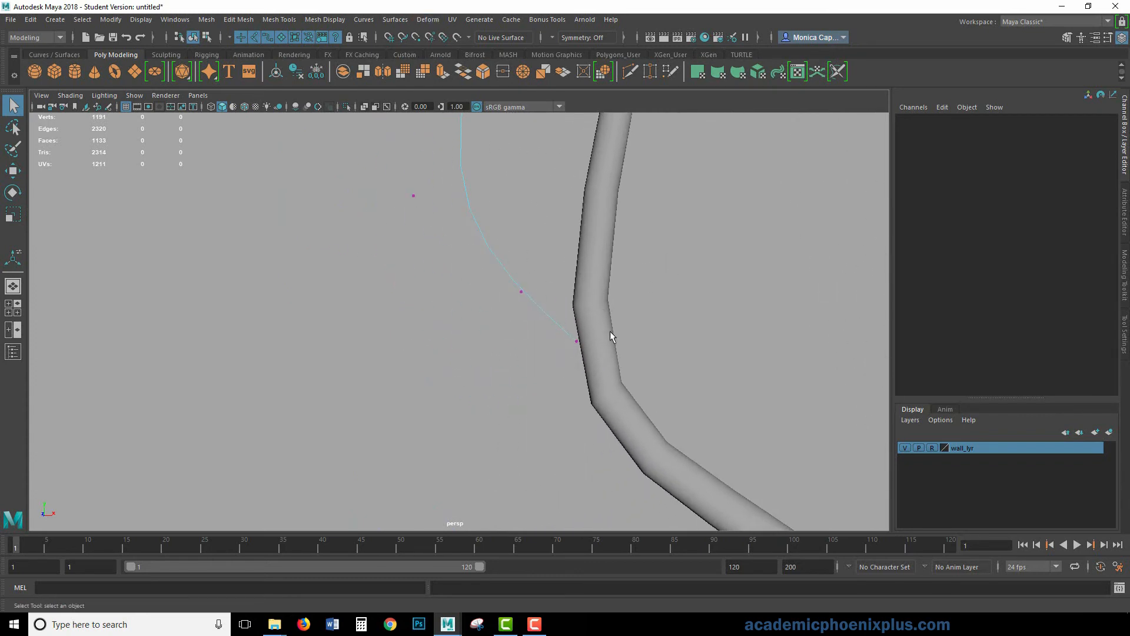
{"action": "left_click_drag", "start_coordinate": [595, 360], "coordinate": [570, 341], "text": "alt"}
{"action": "left_click", "coordinate": [525, 348]}
- Insert three edge loops around the stem where the left branch curve begins
{"action": "scroll", "coordinate": [553, 333], "scroll_direction": "up", "scroll_amount": 2}
{"action": "right_click_drag", "start_coordinate": [578, 320], "coordinate": [526, 337], "text": "shift"}
{"action": "left_click_drag", "start_coordinate": [563, 303], "coordinate": [658, 334]}
{"action": "left_click", "coordinate": [570, 323]}
{"action": "key", "text": "w"}
- Circularize the four stem faces surrounding the start of the left branch curve
{"action": "right_click_drag", "start_coordinate": [463, 294], "coordinate": [462, 322]}
{"action": "left_click", "coordinate": [464, 326]}
{"action": "left_click", "coordinate": [465, 326], "text": "shift"}
{"action": "left_click", "coordinate": [464, 307], "text": "shift"}
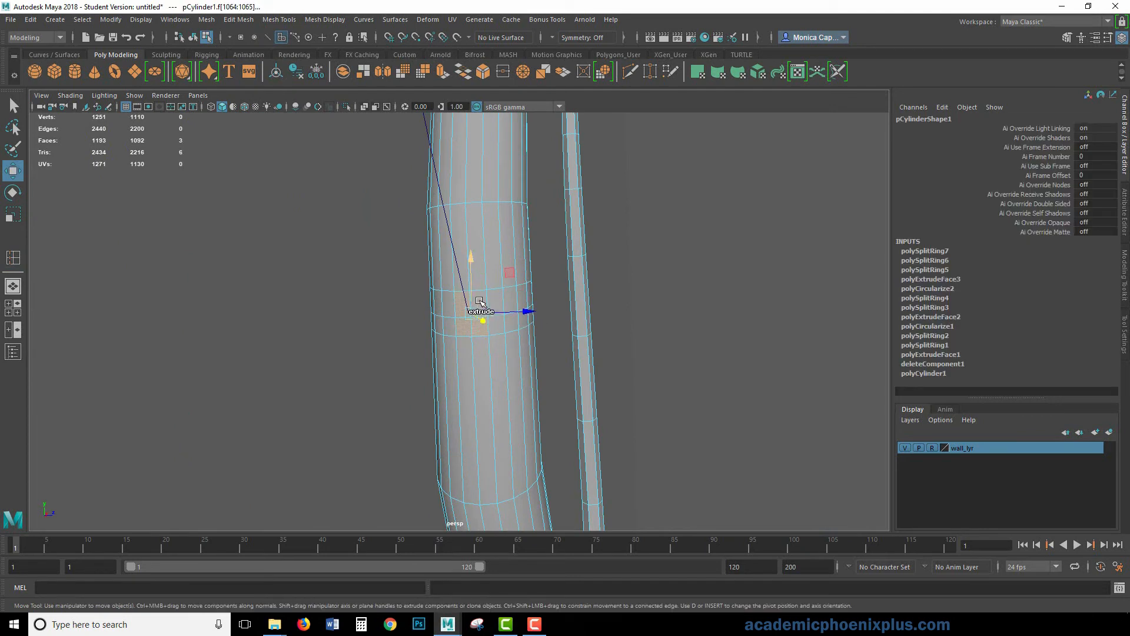
{"action": "left_click", "coordinate": [480, 305], "text": "shift"}
{"action": "left_click", "coordinate": [604, 72]}
{"action": "left_click", "coordinate": [483, 362]}
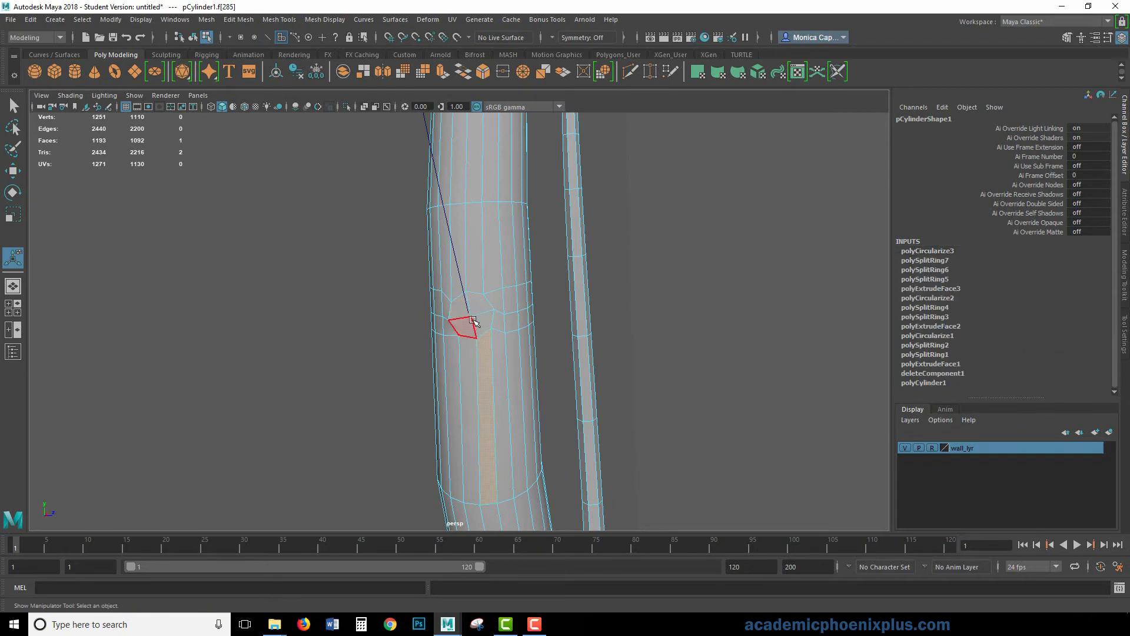
{"action": "left_click", "coordinate": [469, 323]}
{"action": "left_click", "coordinate": [464, 312], "text": "shift"}
{"action": "left_click", "coordinate": [478, 303], "text": "shift"}
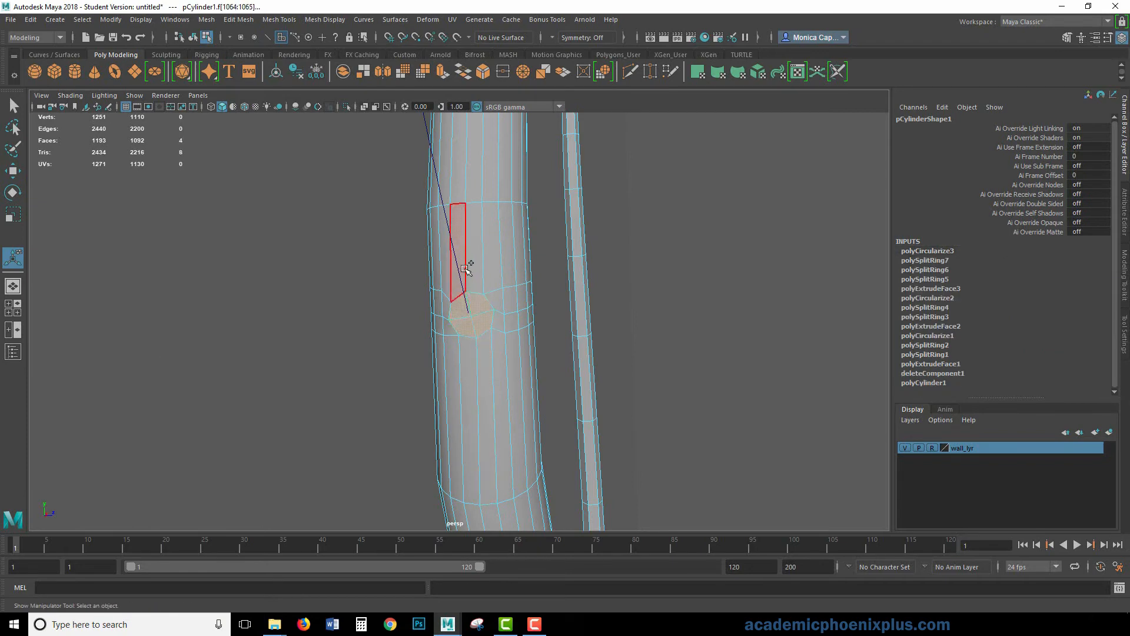
{"action": "left_click_drag", "start_coordinate": [586, 262], "coordinate": [548, 265], "text": "alt"}
{"action": "middle_click_drag", "start_coordinate": [712, 228], "coordinate": [482, 328], "text": "alt"}
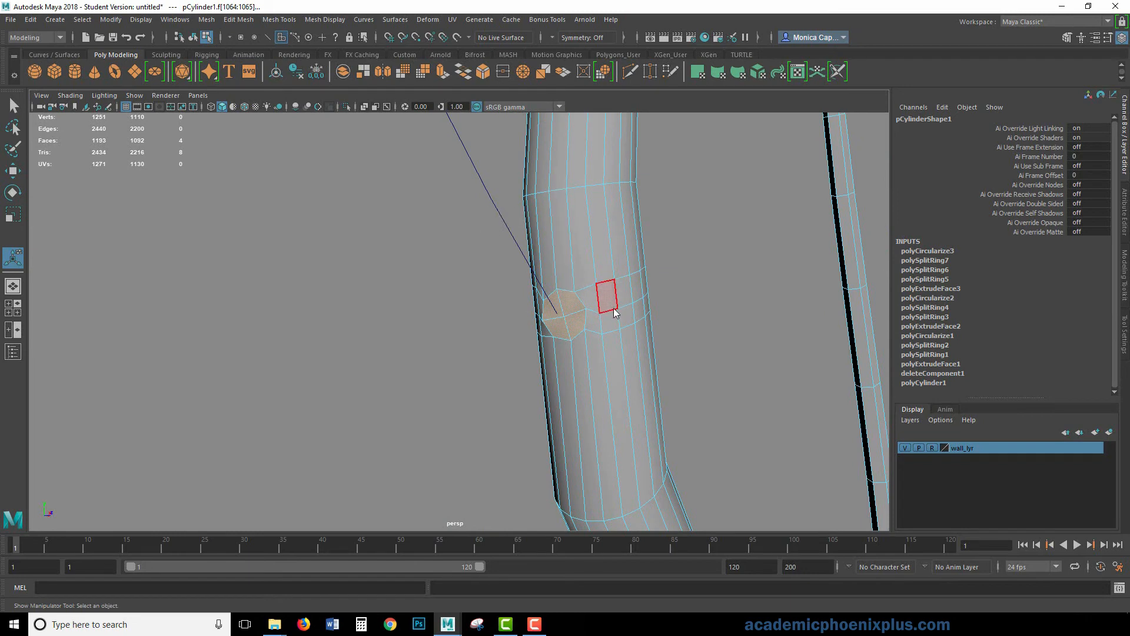
- Extrude the four circularized faces along the left branch curve
{"action": "right_click_drag", "start_coordinate": [614, 312], "coordinate": [672, 269]}
{"action": "mouse_move", "coordinate": [577, 327]}
{"action": "right_mouse_down"}
{"action": "mouse_move", "coordinate": [568, 321]}
{"action": "mouse_move", "coordinate": [577, 327]}
{"action": "right_mouse_up"}
{"action": "left_click", "coordinate": [576, 326]}
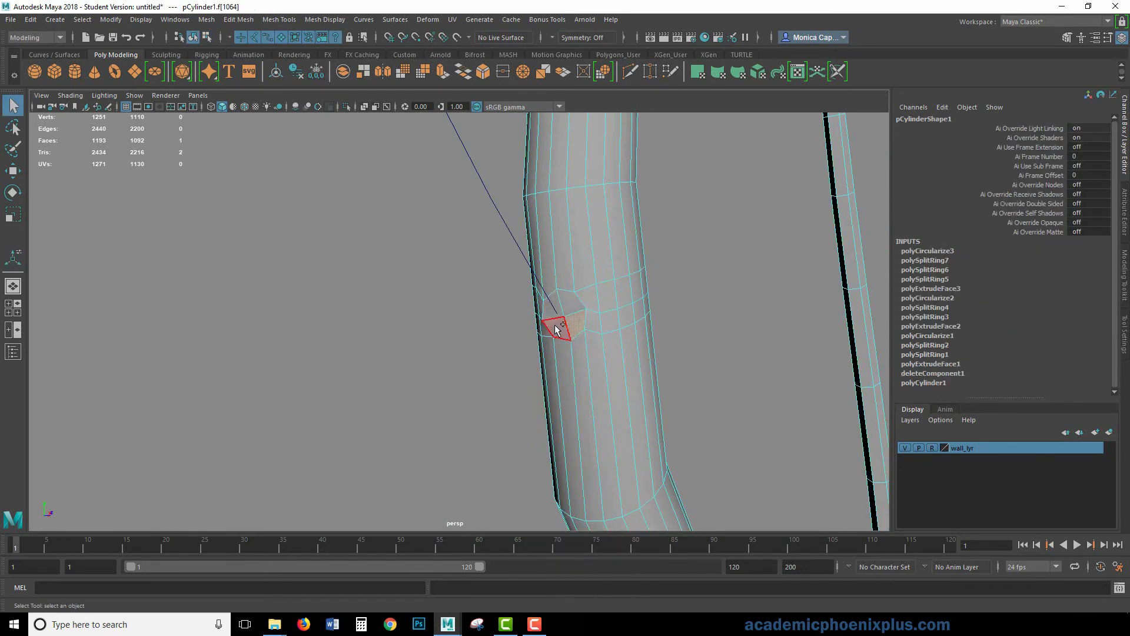
{"action": "left_click", "coordinate": [571, 306], "text": "shift"}
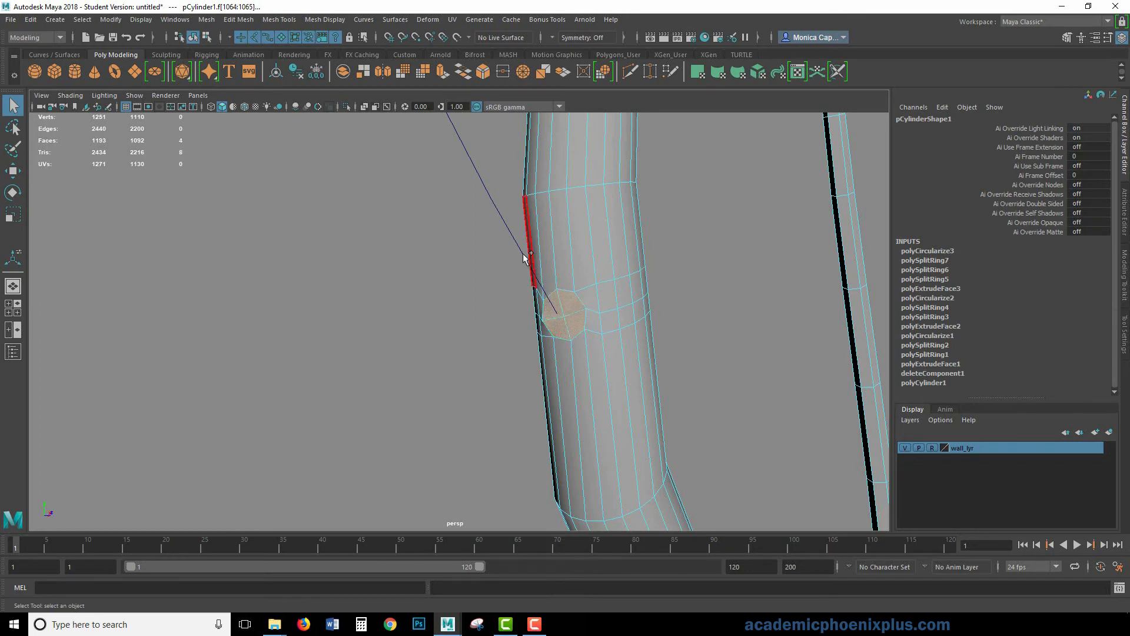
{"action": "left_click_drag", "start_coordinate": [652, 294], "coordinate": [626, 303], "text": "alt"}
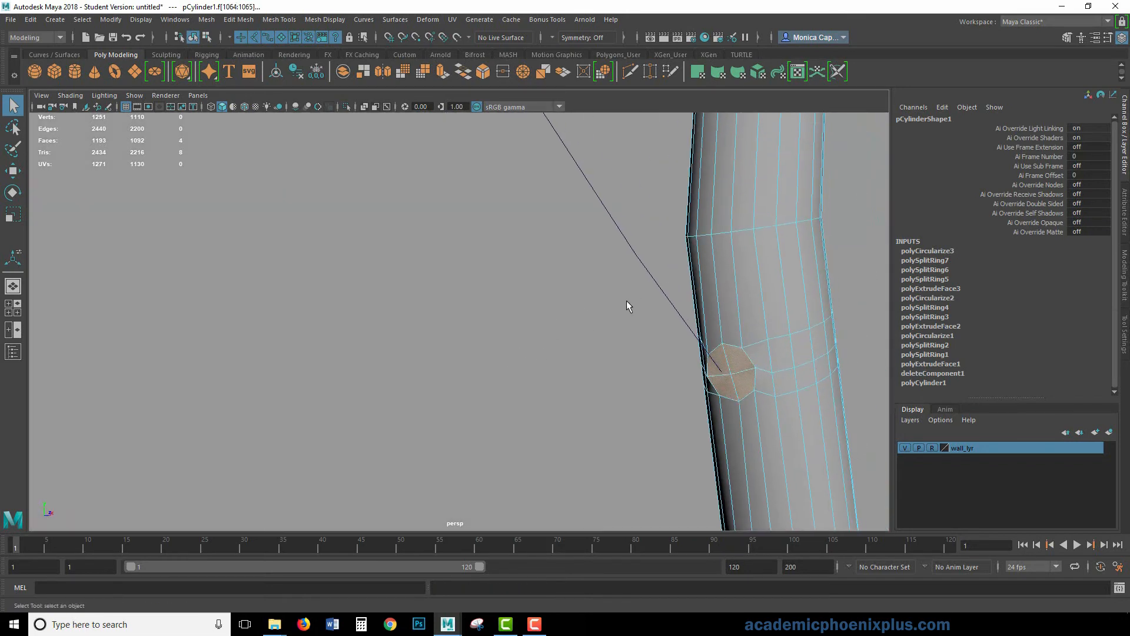
{"action": "left_click", "coordinate": [652, 278]}
{"action": "left_click_drag", "start_coordinate": [566, 328], "coordinate": [498, 349], "text": "alt"}
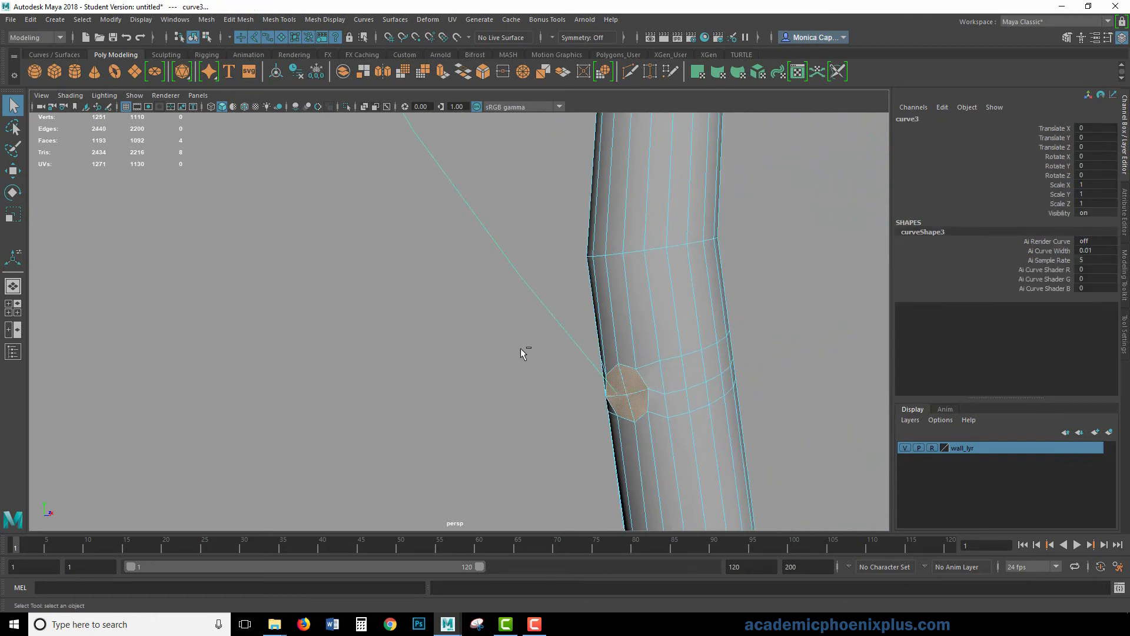
{"action": "key", "text": "ctrl+e"}
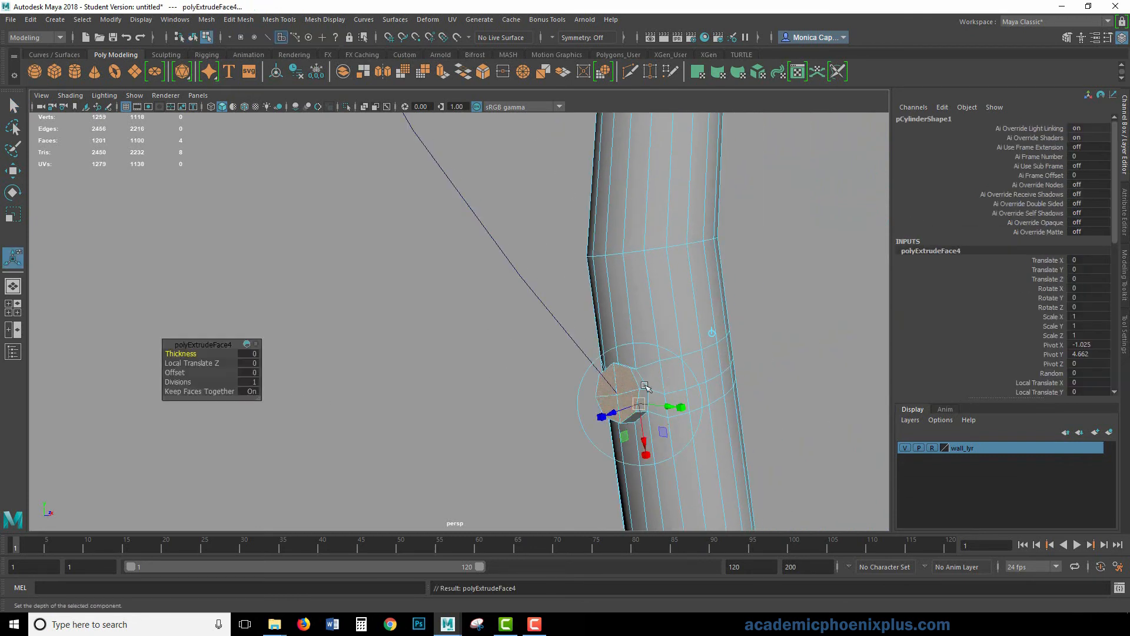
- Set the left branch extrusion's divisions to 25 and inspect how the branch follows its curve
{"action": "left_click", "coordinate": [177, 381]}
{"action": "middle_click_drag", "start_coordinate": [178, 381], "coordinate": [423, 381]}
{"action": "right_click_drag", "start_coordinate": [529, 331], "coordinate": [330, 318], "text": "alt"}
{"action": "middle_click_drag", "start_coordinate": [371, 302], "coordinate": [346, 342], "text": "alt"}
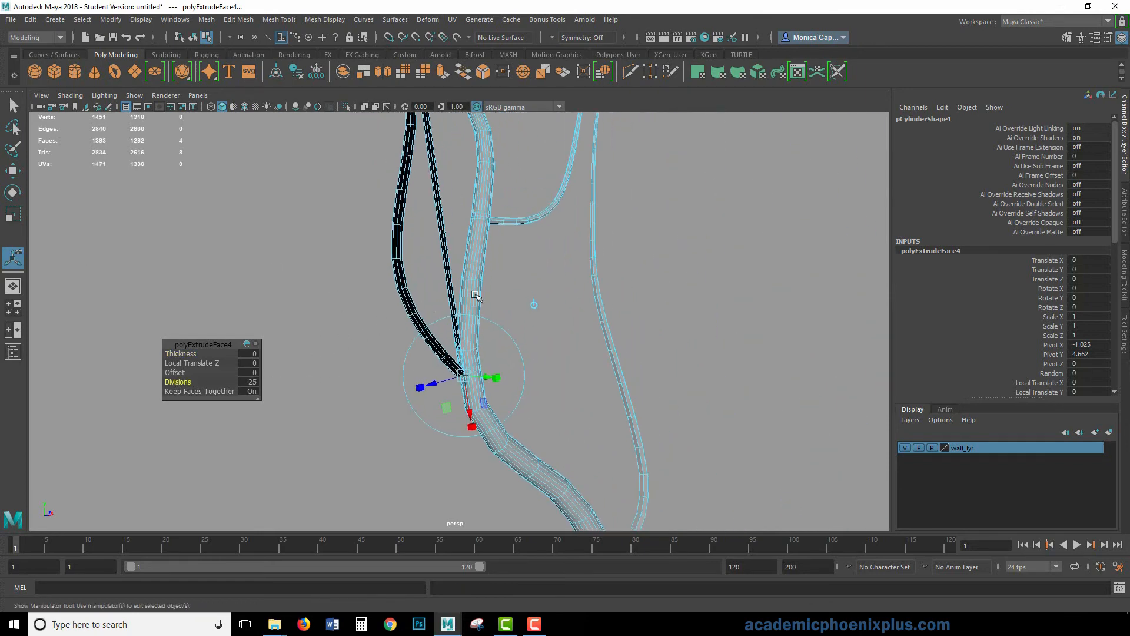
{"action": "middle_click_drag", "start_coordinate": [513, 328], "coordinate": [614, 423], "text": "alt"}
{"action": "right_click_drag", "start_coordinate": [613, 423], "coordinate": [490, 316], "text": "alt"}
{"action": "middle_click_drag", "start_coordinate": [618, 299], "coordinate": [604, 369], "text": "alt"}
{"action": "right_click_drag", "start_coordinate": [605, 368], "coordinate": [555, 388], "text": "alt"}
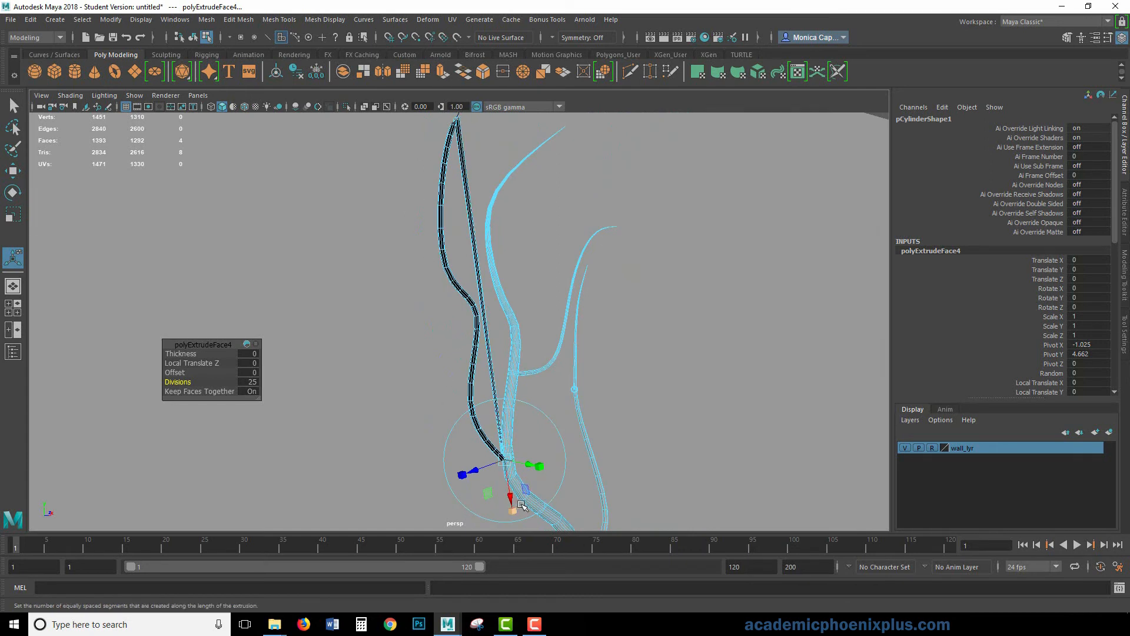
{"action": "left_click_drag", "start_coordinate": [522, 505], "coordinate": [536, 465], "text": "alt"}
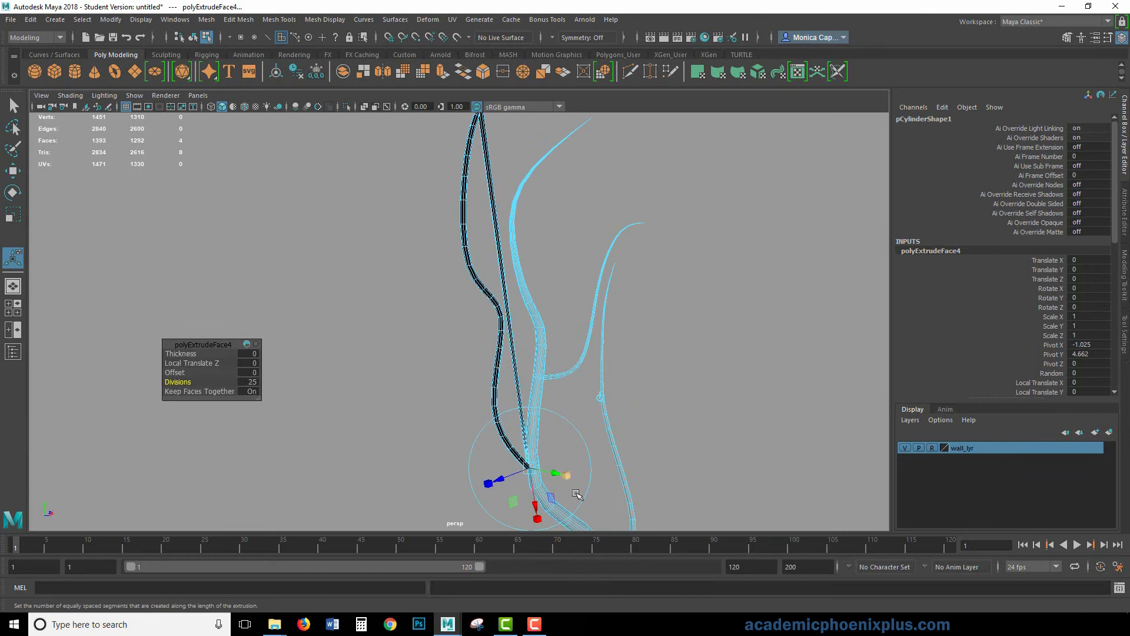
- Undo the left branch extrusion and reverse the direction of the left branch curve
{"action": "key", "text": "ctrl+z"}
{"action": "key", "text": "ctrl+z"}
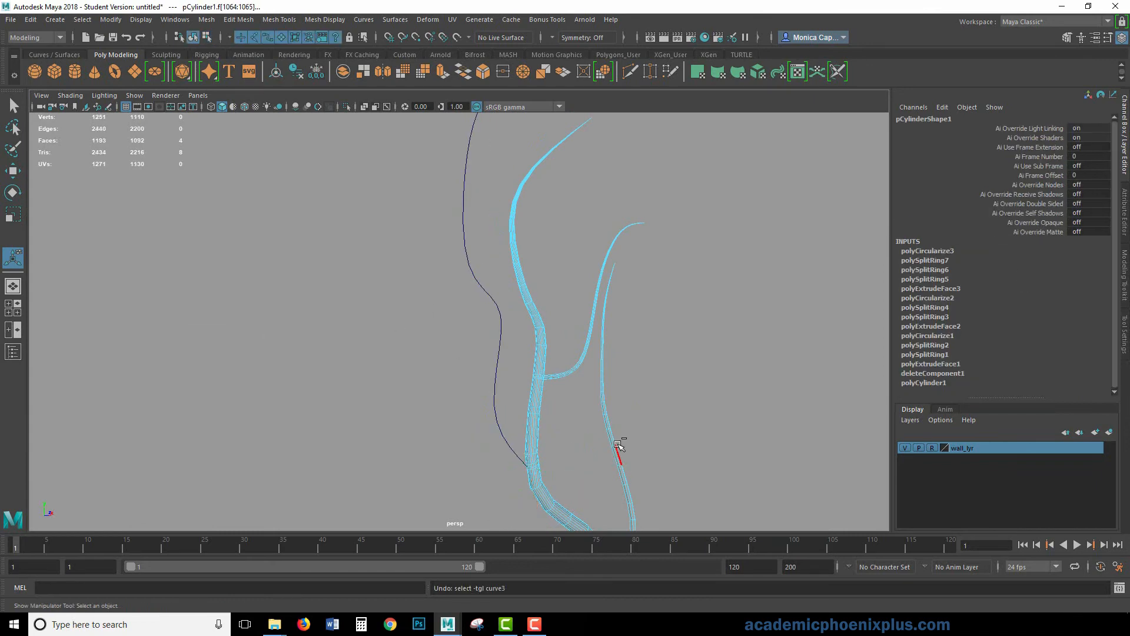
{"action": "left_click", "coordinate": [502, 448]}
{"action": "left_click", "coordinate": [505, 437]}
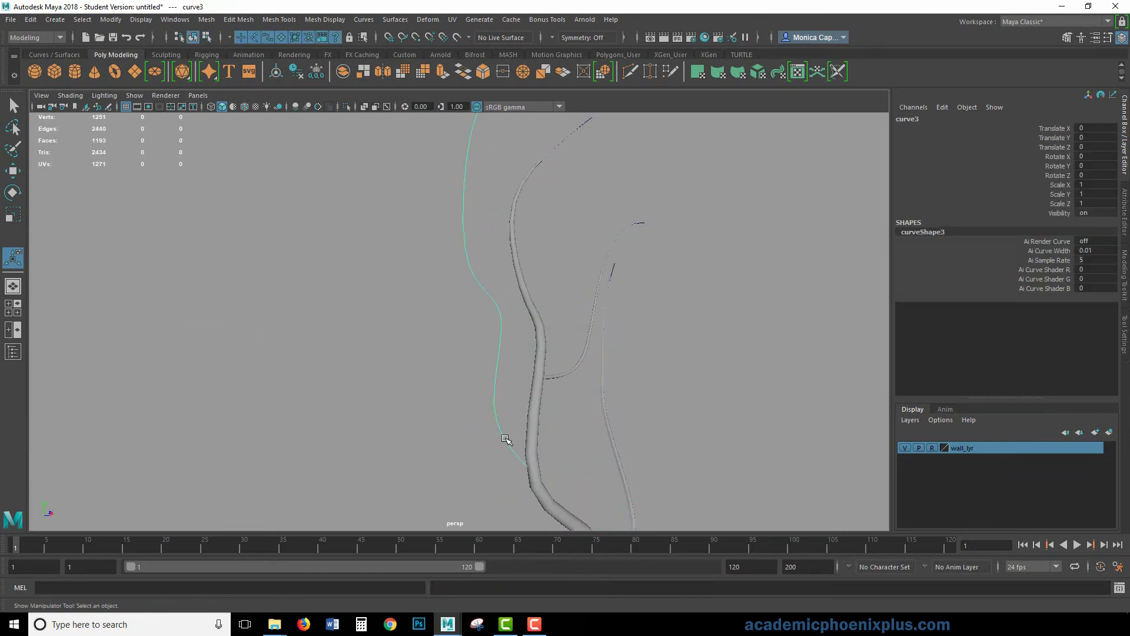
{"action": "right_click", "coordinate": [504, 438]}
{"action": "left_click", "coordinate": [504, 442]}
{"action": "left_click", "coordinate": [364, 19]}
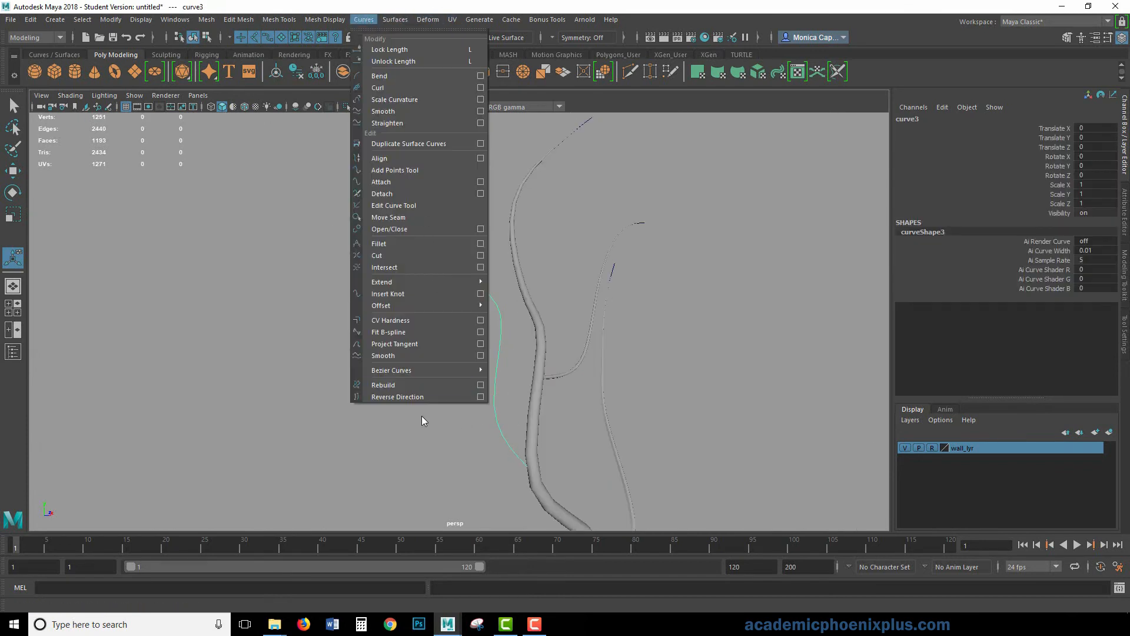
{"action": "left_click", "coordinate": [410, 395]}
- Try to extrude the stem faces at the left branch junction along the reversed curve
{"action": "scroll", "coordinate": [676, 321], "scroll_direction": "up", "scroll_amount": 3}
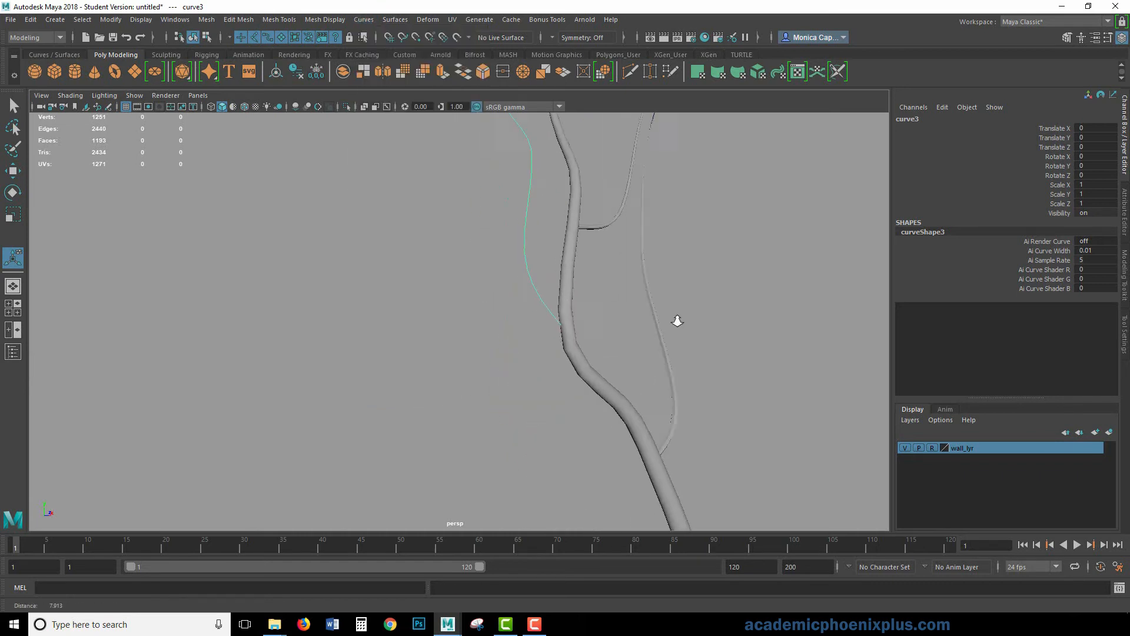
{"action": "left_click_drag", "start_coordinate": [677, 320], "coordinate": [527, 389], "text": "alt"}
{"action": "right_click", "coordinate": [630, 320]}
{"action": "left_click", "coordinate": [574, 324]}
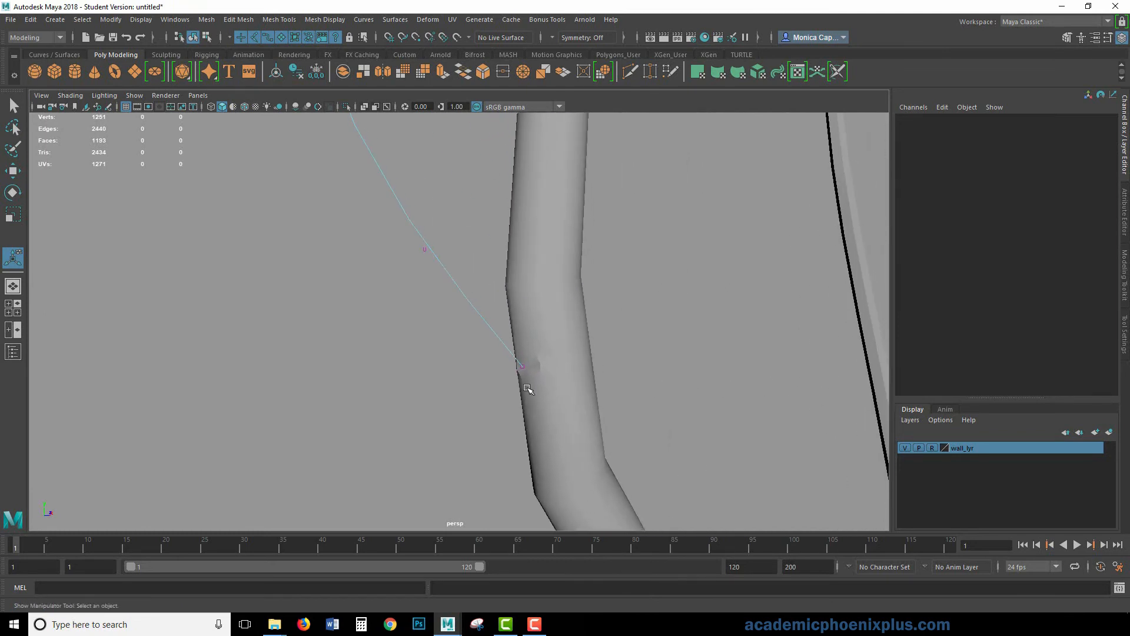
{"action": "left_click", "coordinate": [561, 371]}
{"action": "right_click_drag", "start_coordinate": [548, 372], "coordinate": [548, 316]}
{"action": "left_click", "coordinate": [536, 368]}
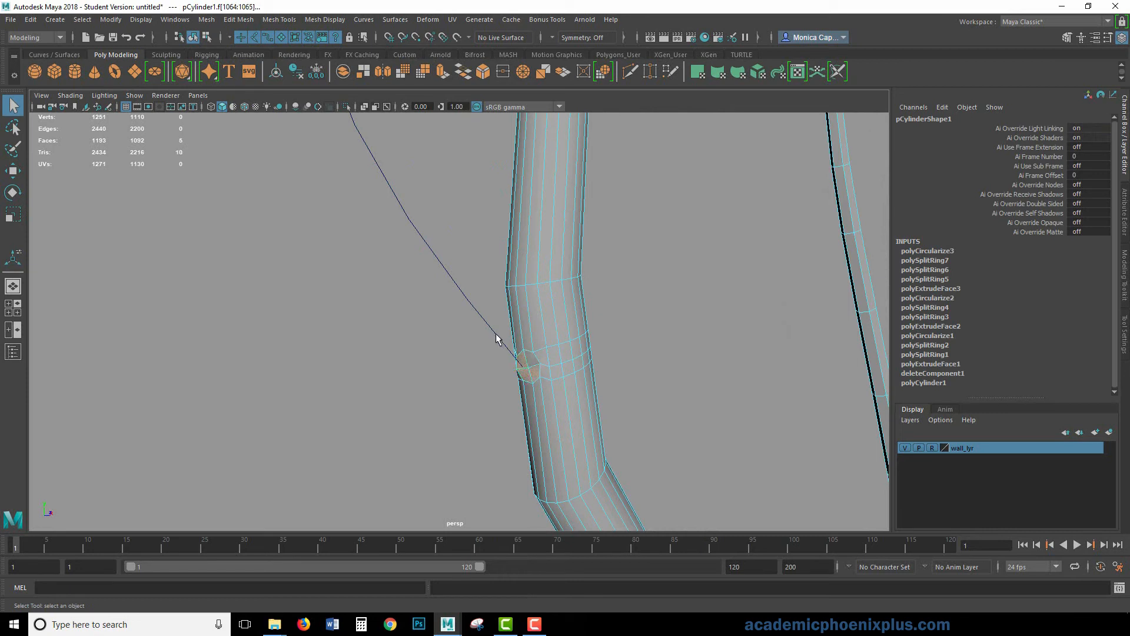
{"action": "left_click", "coordinate": [498, 341], "text": "shift"}
{"action": "left_click", "coordinate": [532, 368], "text": "shift"}
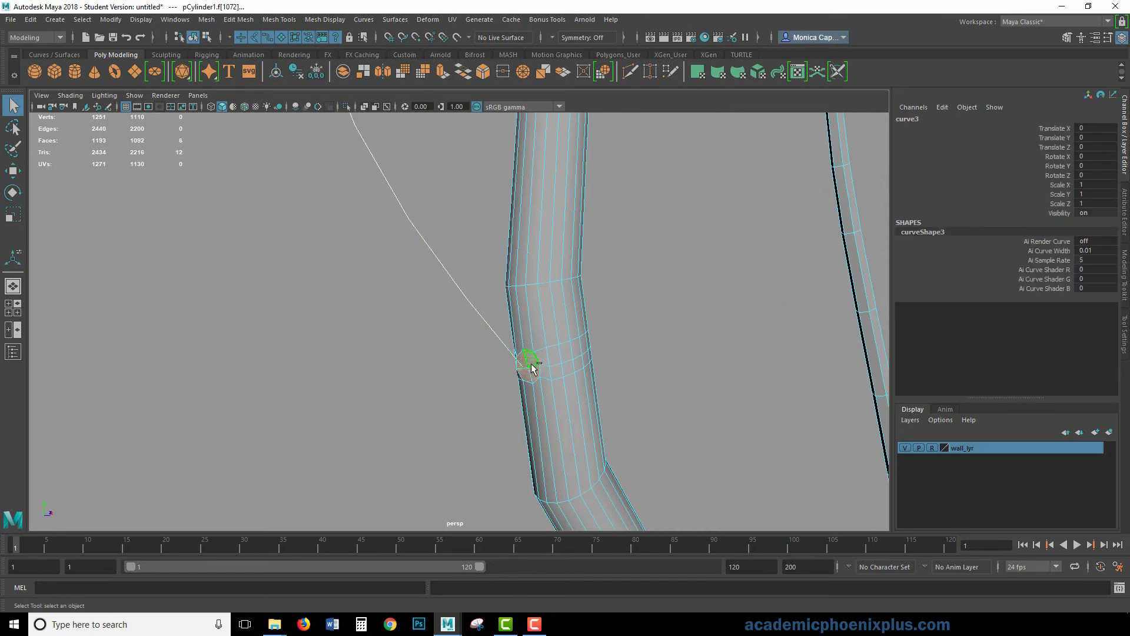
{"action": "left_click", "coordinate": [443, 72]}
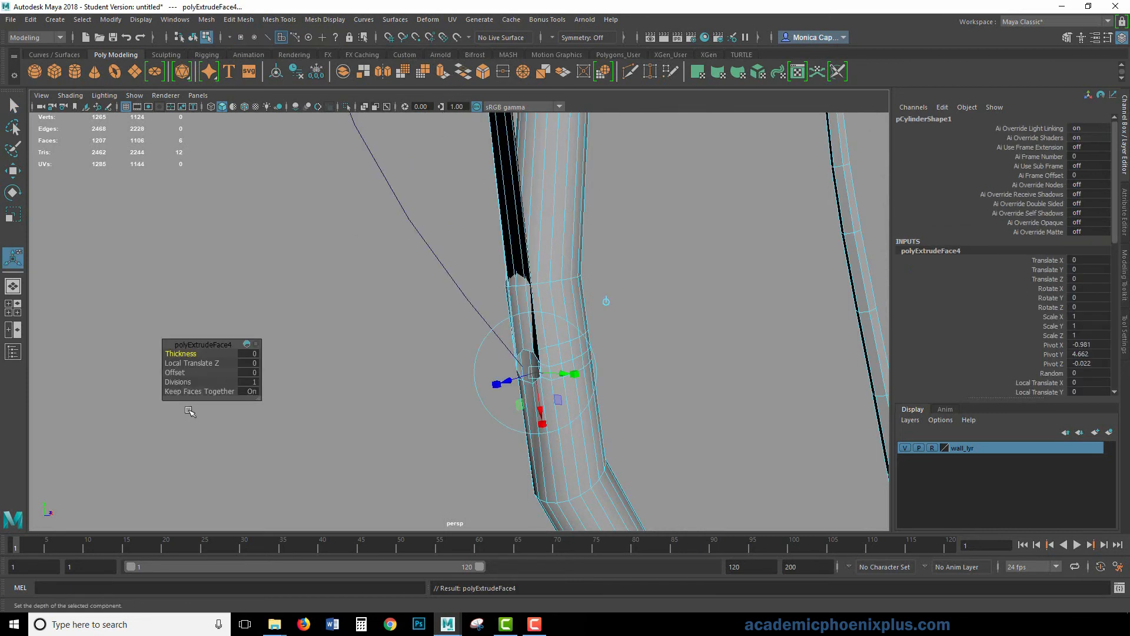
- Set the left branch extrusion's divisions to 25 and taper to 0, and inspect its junction with the stem
{"action": "left_click", "coordinate": [178, 382]}
{"action": "middle_click_drag", "start_coordinate": [194, 383], "coordinate": [423, 380]}
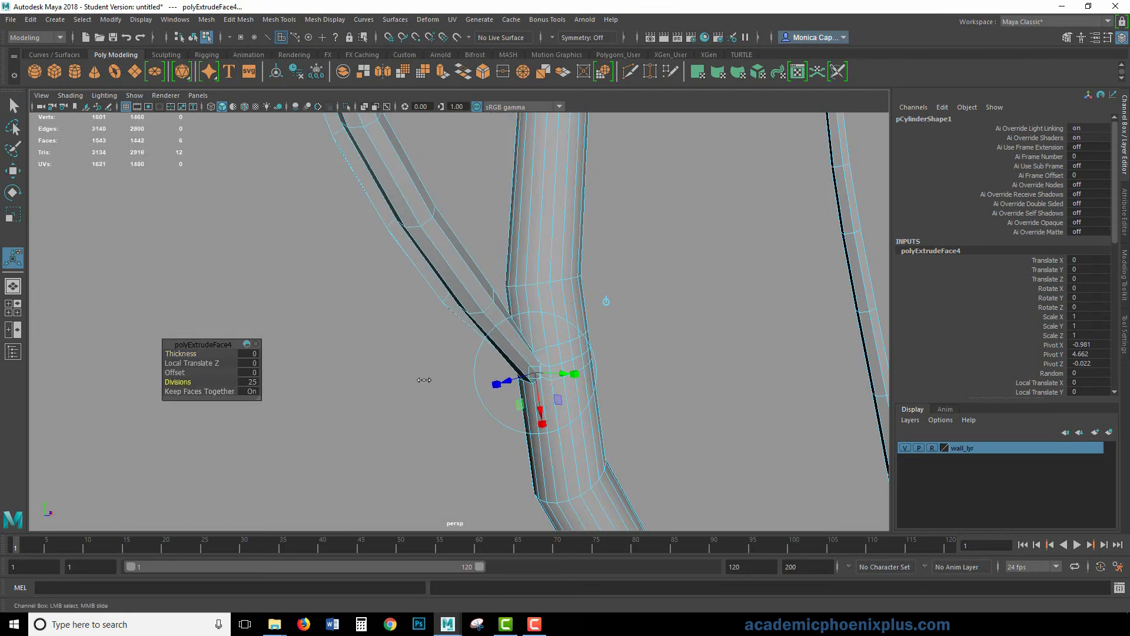
{"action": "left_click", "coordinate": [1115, 341]}
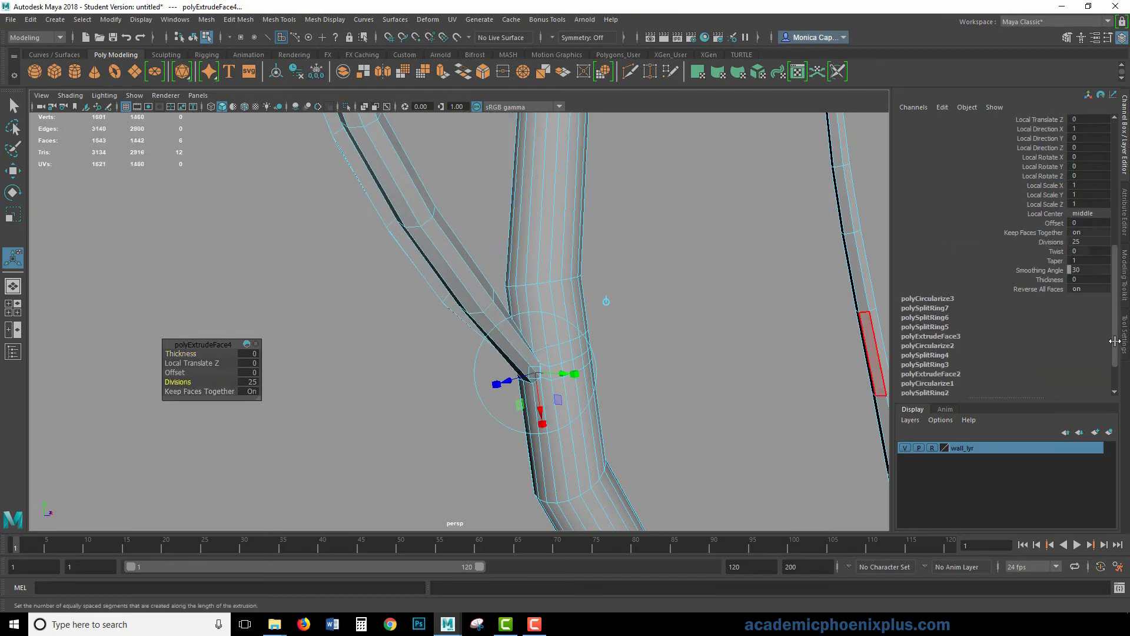
{"action": "left_click", "coordinate": [1053, 261]}
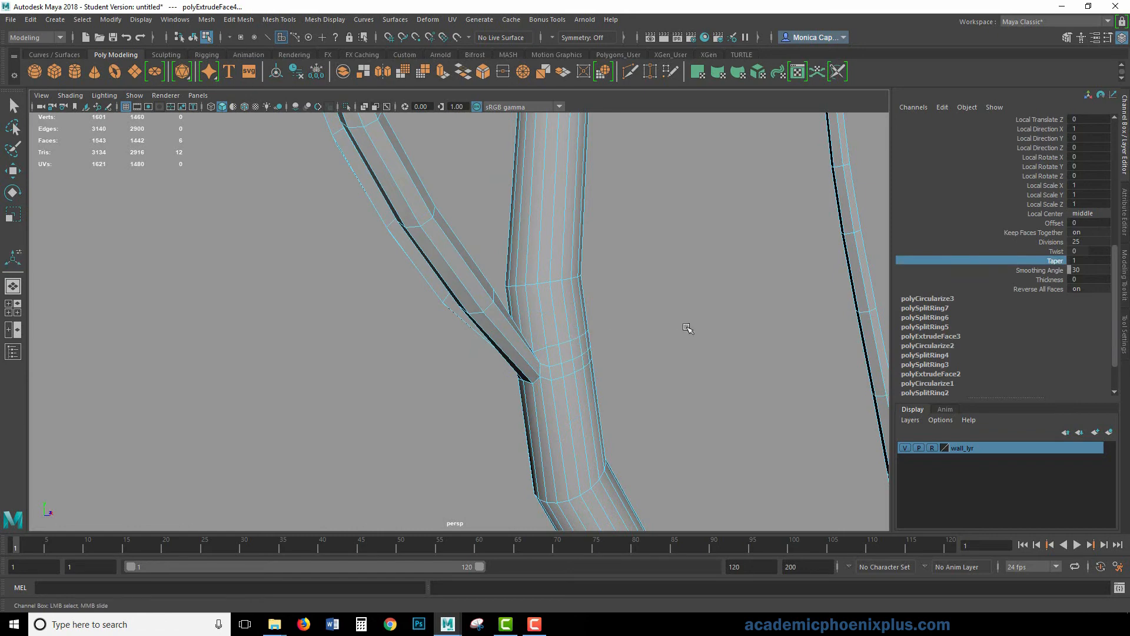
{"action": "middle_click_drag", "start_coordinate": [687, 328], "coordinate": [441, 260]}
{"action": "left_click_drag", "start_coordinate": [442, 259], "coordinate": [661, 388], "text": "alt"}
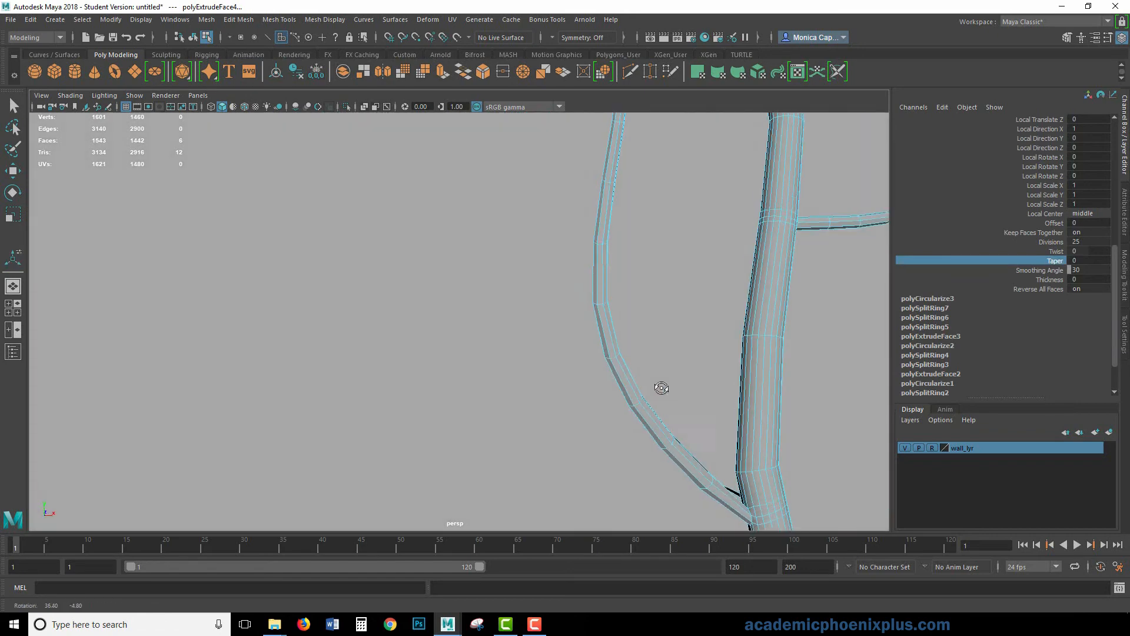
{"action": "middle_click_drag", "start_coordinate": [661, 388], "coordinate": [502, 299], "text": "alt"}
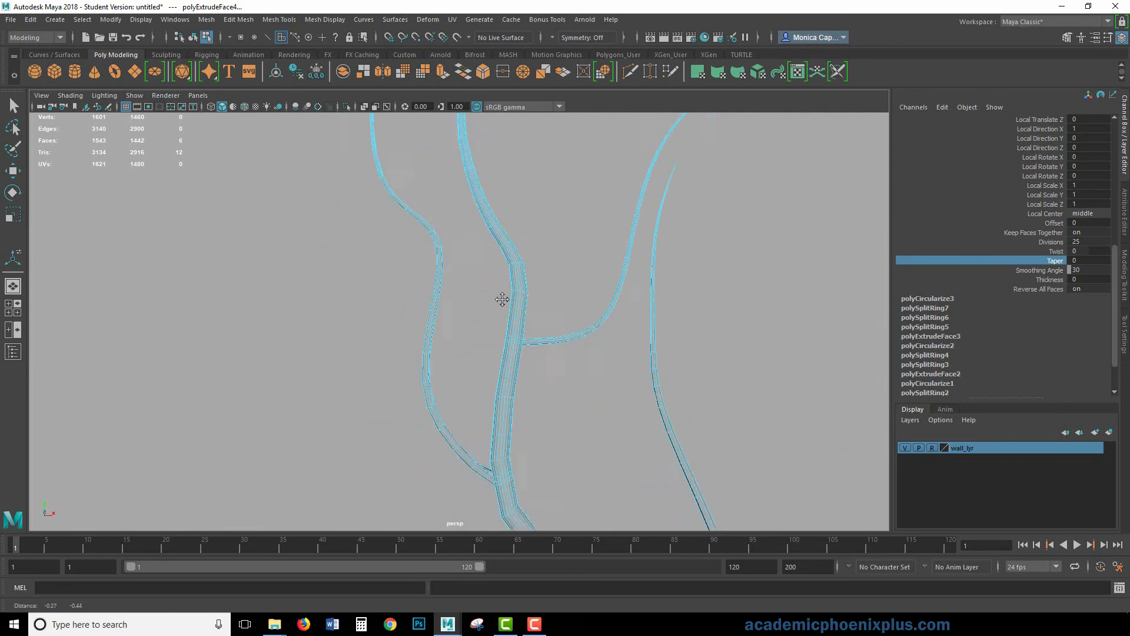
{"action": "right_click_drag", "start_coordinate": [502, 300], "coordinate": [761, 338], "text": "alt"}
{"action": "middle_click_drag", "start_coordinate": [529, 371], "coordinate": [553, 305], "text": "alt"}
{"action": "left_click_drag", "start_coordinate": [552, 305], "coordinate": [625, 353], "text": "alt"}
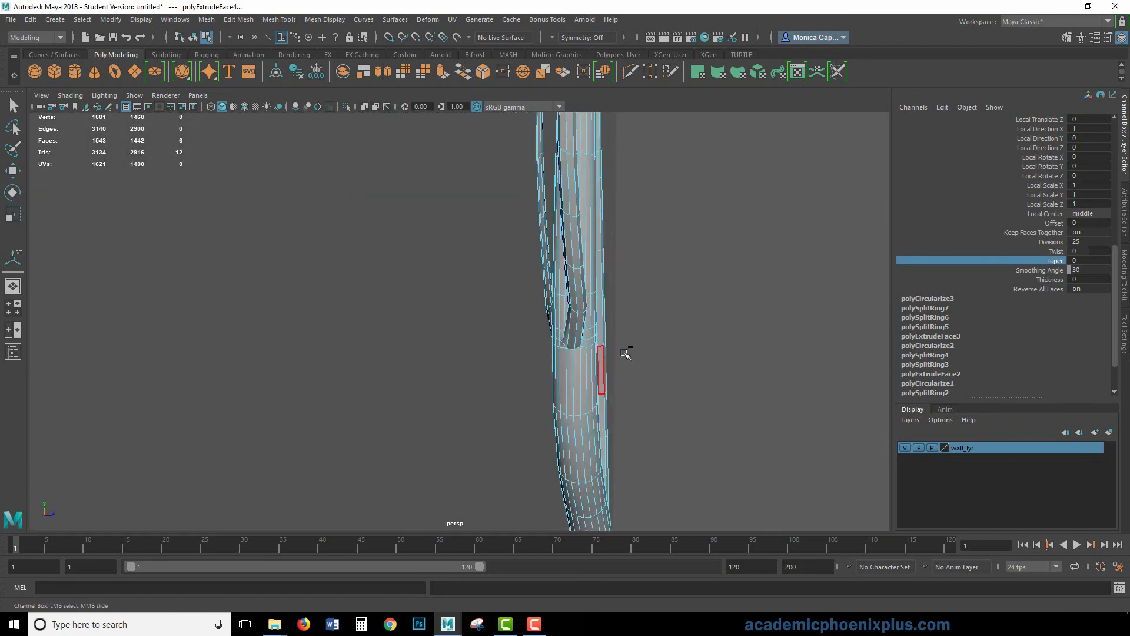
- Undo the tapered left branch extrusion and reduce the selection to the four circularized faces plus the curve
{"action": "key", "text": "ctrl+z"}
{"action": "key", "text": "ctrl+z"}
{"action": "key", "text": "ctrl+z"}
{"action": "key", "text": "ctrl+z"}
{"action": "key", "text": "ctrl+z"}
{"action": "left_click_drag", "start_coordinate": [548, 381], "coordinate": [601, 377], "text": "alt"}
{"action": "right_click_drag", "start_coordinate": [600, 377], "coordinate": [482, 371], "text": "alt"}
{"action": "middle_click_drag", "start_coordinate": [482, 371], "coordinate": [493, 371], "text": "alt"}
{"action": "right_click_drag", "start_coordinate": [493, 370], "coordinate": [666, 402], "text": "alt"}
{"action": "left_click_drag", "start_coordinate": [547, 336], "coordinate": [580, 405], "text": "ctrl"}
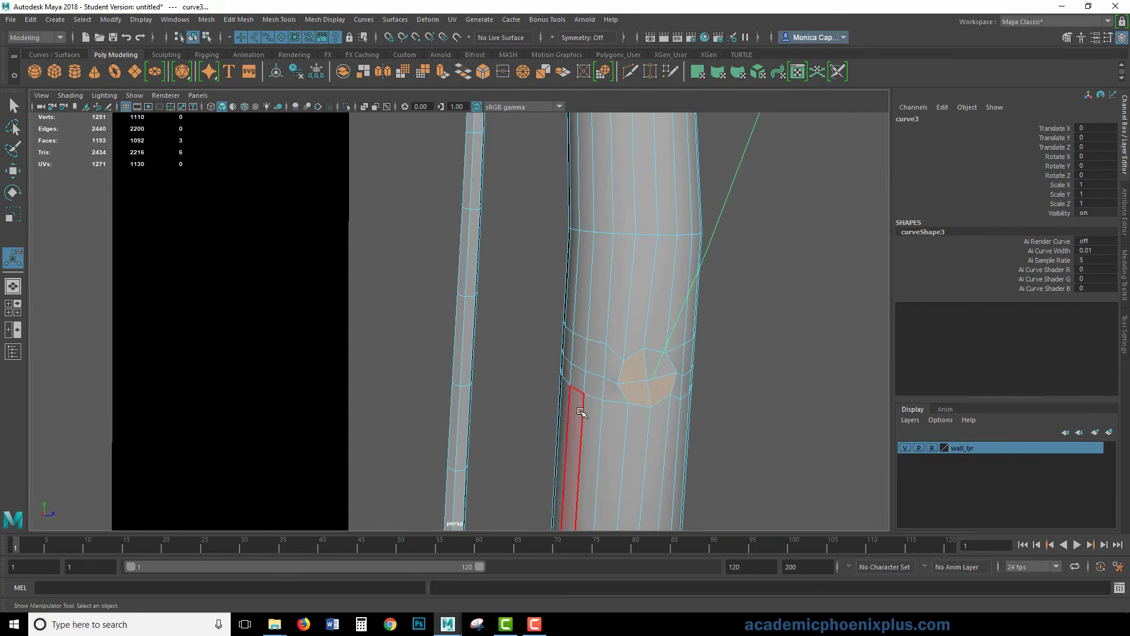
{"action": "key", "text": "w"}
{"action": "left_click", "coordinate": [666, 367], "text": "shift"}
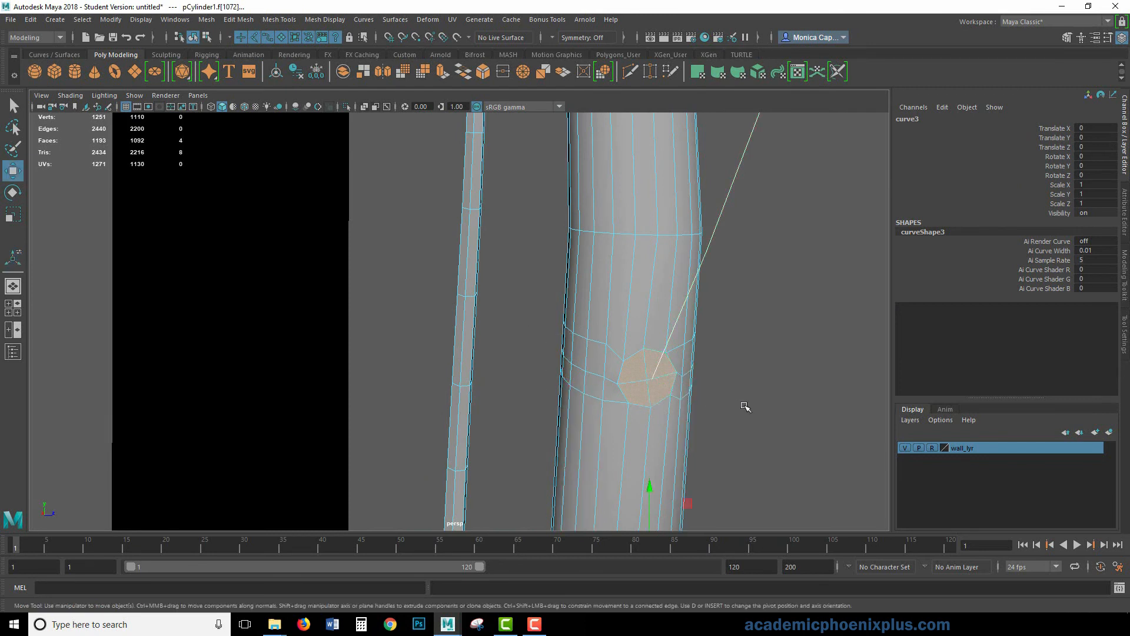
{"action": "left_click_drag", "start_coordinate": [744, 404], "coordinate": [618, 345], "text": "alt"}
{"action": "key", "text": "f"}
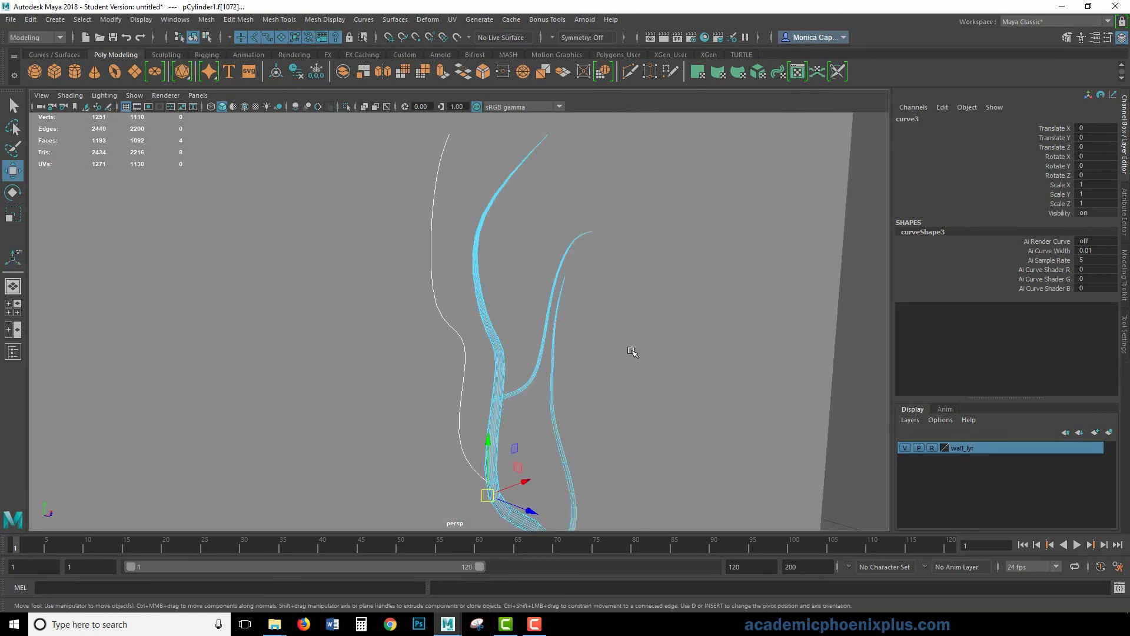
- Clear the selection and reselect only the four circularized stem faces where the left branch curve begins
{"action": "middle_click_drag", "start_coordinate": [625, 363], "coordinate": [603, 203], "text": "alt"}
{"action": "right_click_drag", "start_coordinate": [624, 247], "coordinate": [853, 385], "text": "alt"}
{"action": "right_click_drag", "start_coordinate": [509, 407], "coordinate": [509, 373], "text": "alt"}
{"action": "left_click", "coordinate": [499, 380]}
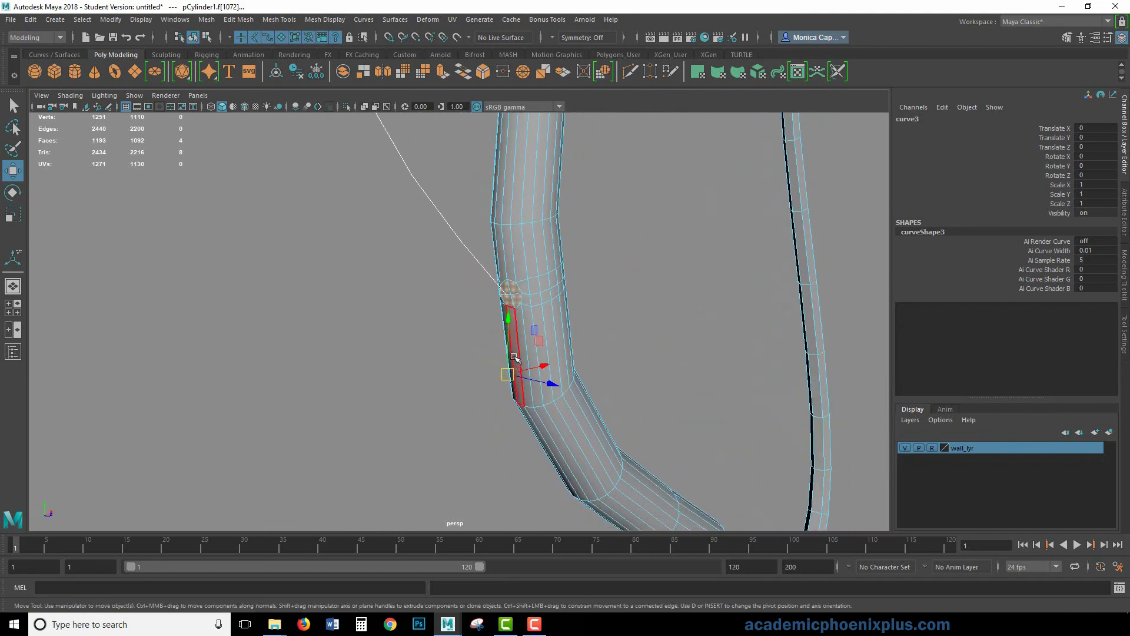
{"action": "left_click_drag", "start_coordinate": [454, 346], "coordinate": [732, 471]}
{"action": "left_click", "coordinate": [486, 275]}
{"action": "left_click", "coordinate": [518, 308]}
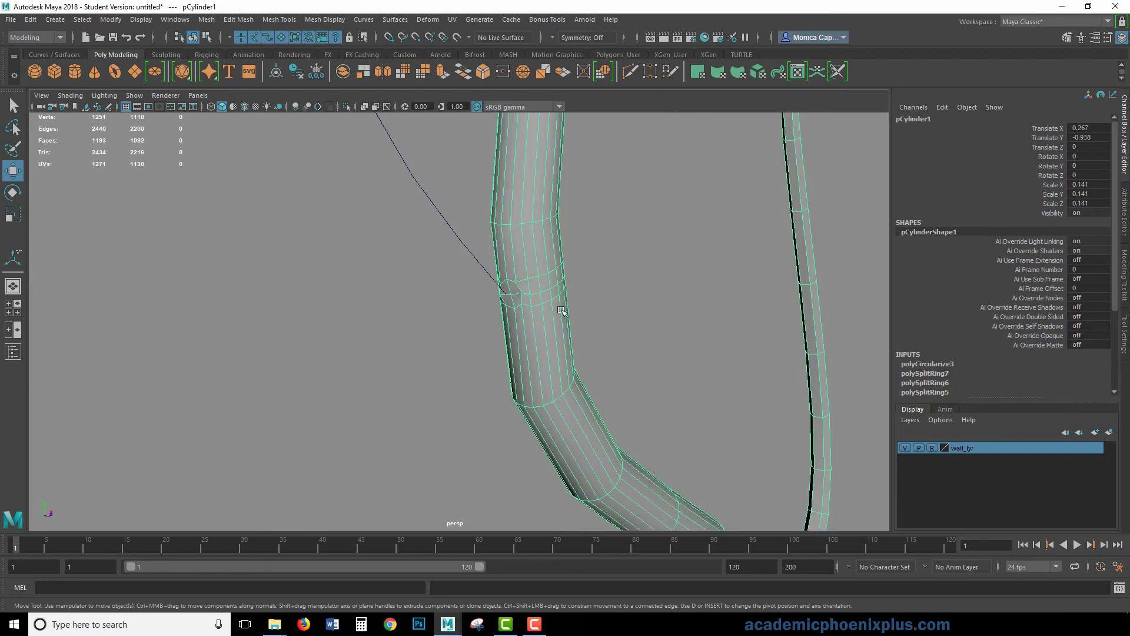
{"action": "scroll", "coordinate": [574, 303], "scroll_direction": "up", "scroll_amount": 2}
{"action": "right_click_drag", "start_coordinate": [574, 300], "coordinate": [564, 312]}
{"action": "left_click", "coordinate": [536, 296]}
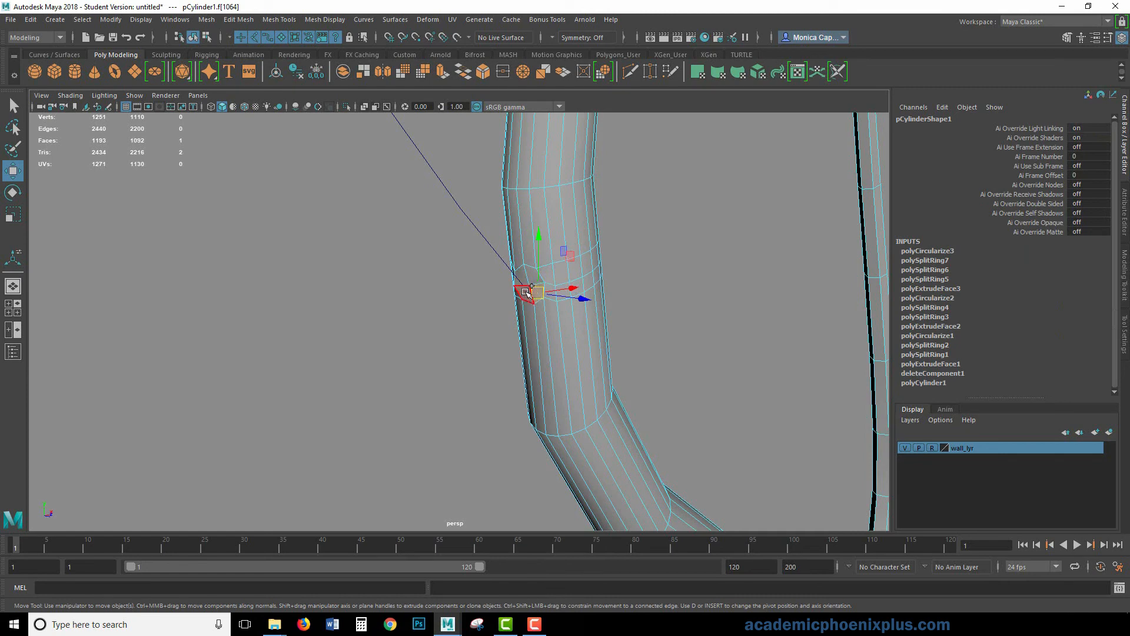
{"action": "left_click", "coordinate": [526, 292], "text": "shift"}
{"action": "left_click", "coordinate": [524, 277], "text": "shift"}
{"action": "left_click", "coordinate": [534, 277], "text": "shift"}
{"action": "left_click", "coordinate": [538, 278], "text": "shift"}
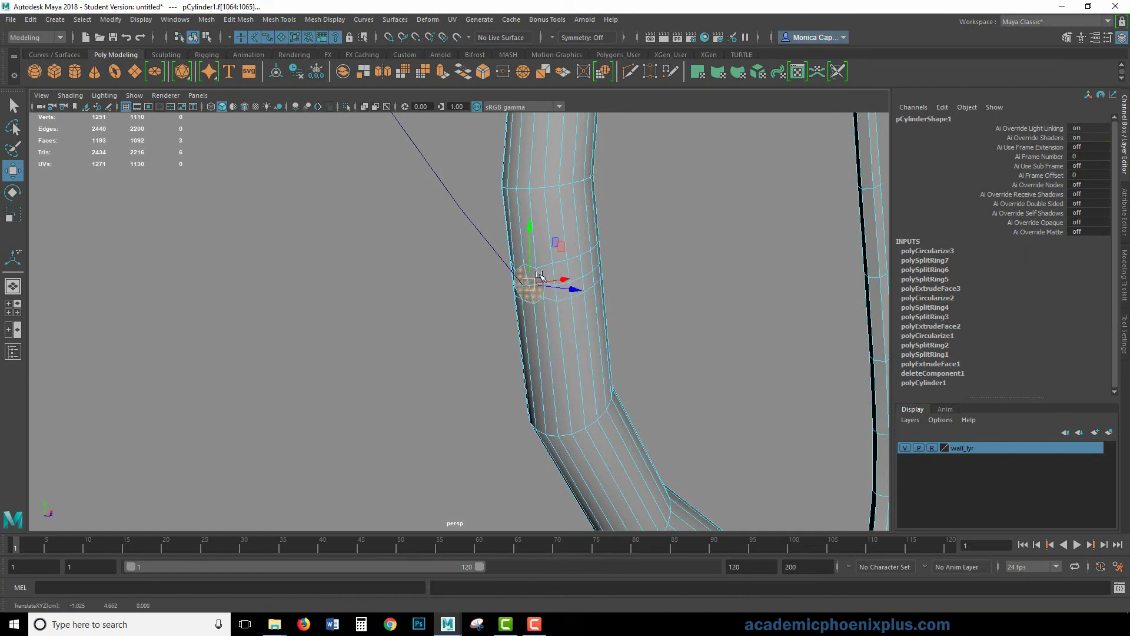
{"action": "left_click", "coordinate": [520, 280], "text": "shift"}
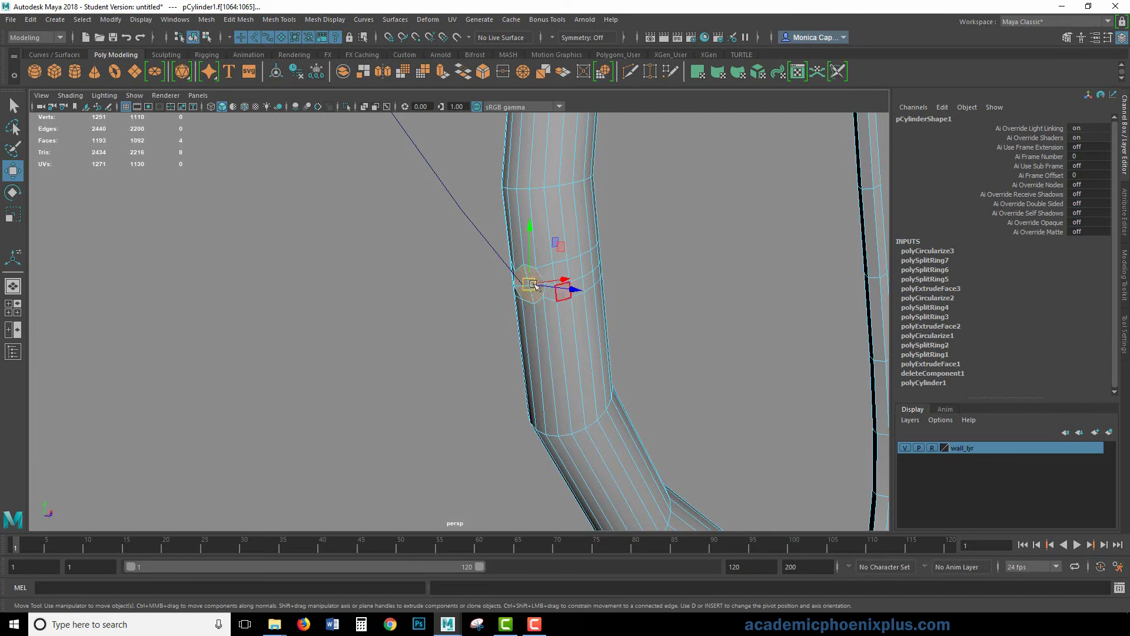
- Add the left branch curve to the face selection and extrude the four circularized faces along it
{"action": "middle_click_drag", "start_coordinate": [618, 304], "coordinate": [666, 361], "text": "alt"}
{"action": "left_click_drag", "start_coordinate": [737, 345], "coordinate": [786, 350], "text": "alt"}
{"action": "middle_click_drag", "start_coordinate": [785, 349], "coordinate": [648, 366], "text": "alt"}
{"action": "right_click_drag", "start_coordinate": [647, 366], "coordinate": [841, 355], "text": "alt"}
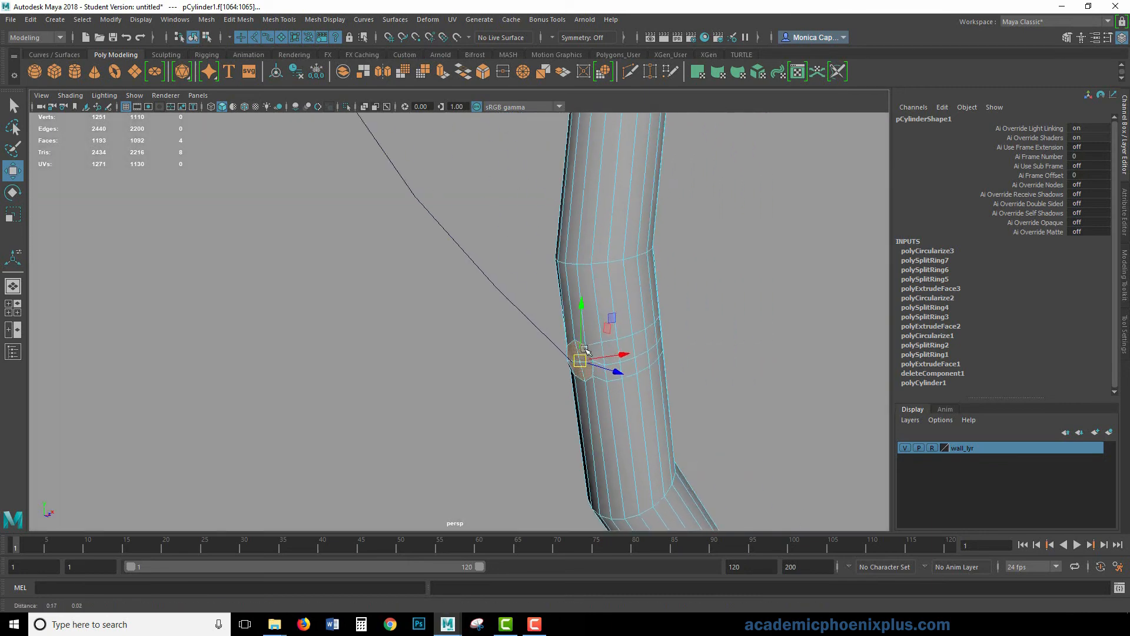
{"action": "left_click_drag", "start_coordinate": [841, 355], "coordinate": [671, 336], "text": "alt"}
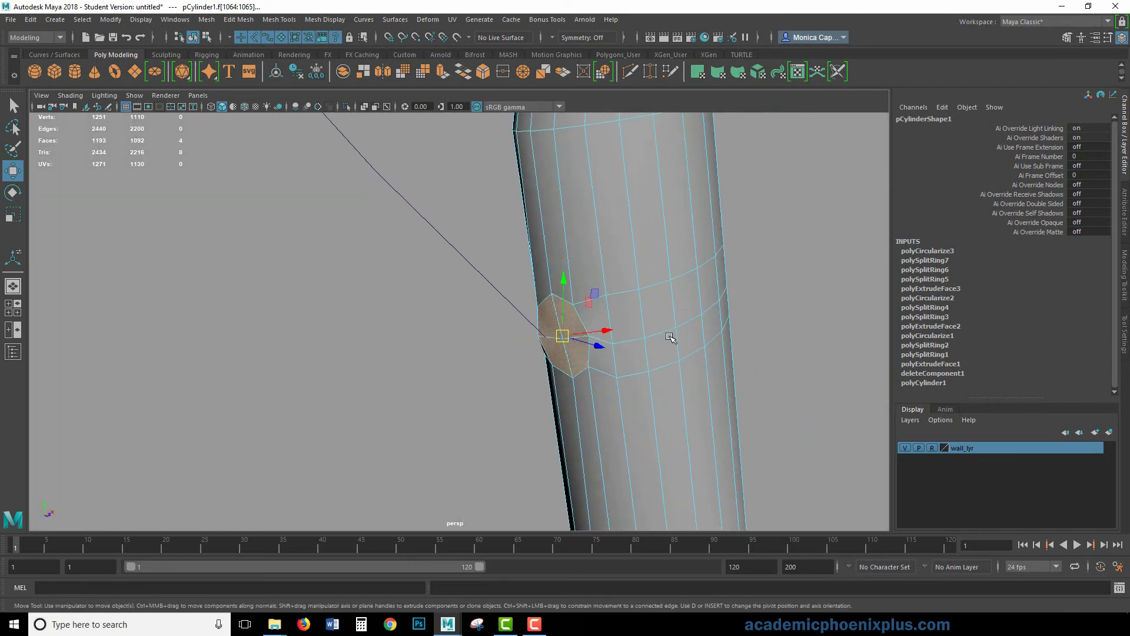
{"action": "left_click", "coordinate": [723, 271], "text": "shift"}
{"action": "key", "text": "ctrl+z"}
{"action": "left_click", "coordinate": [467, 272]}
{"action": "key", "text": "ctrl+e"}
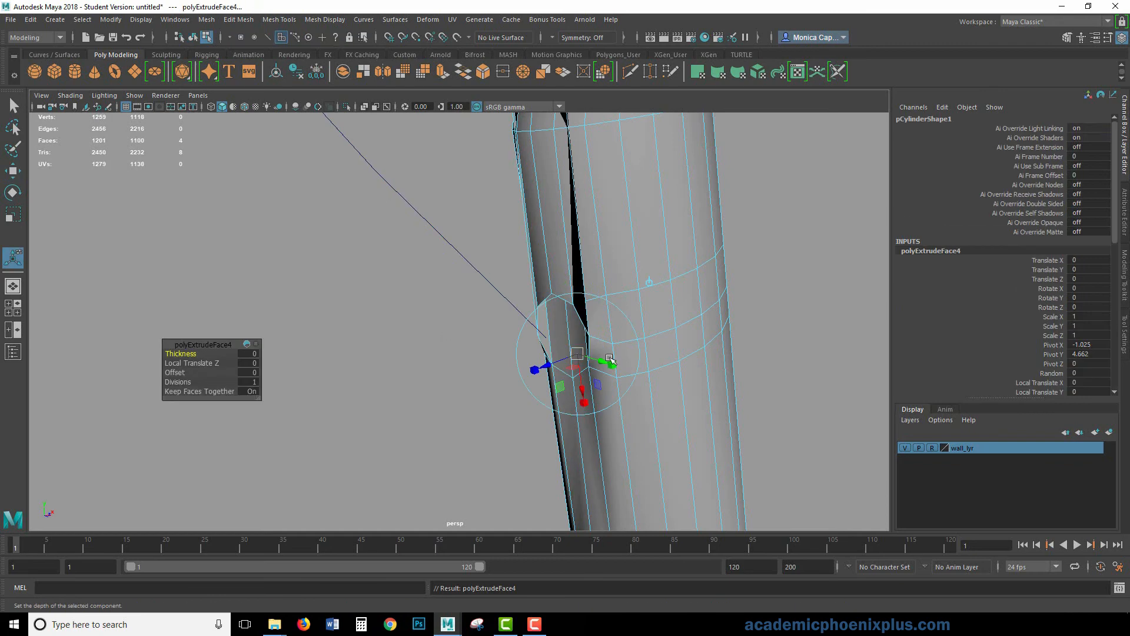
- Set the new left branch extrusion's divisions to 25 and its taper to 0
{"action": "left_click_drag", "start_coordinate": [180, 383], "coordinate": [855, 340]}
{"action": "right_click_drag", "start_coordinate": [857, 341], "coordinate": [365, 288], "text": "alt"}
{"action": "middle_click_drag", "start_coordinate": [588, 323], "coordinate": [628, 424], "text": "alt"}
{"action": "right_click_drag", "start_coordinate": [628, 424], "coordinate": [560, 356], "text": "alt"}
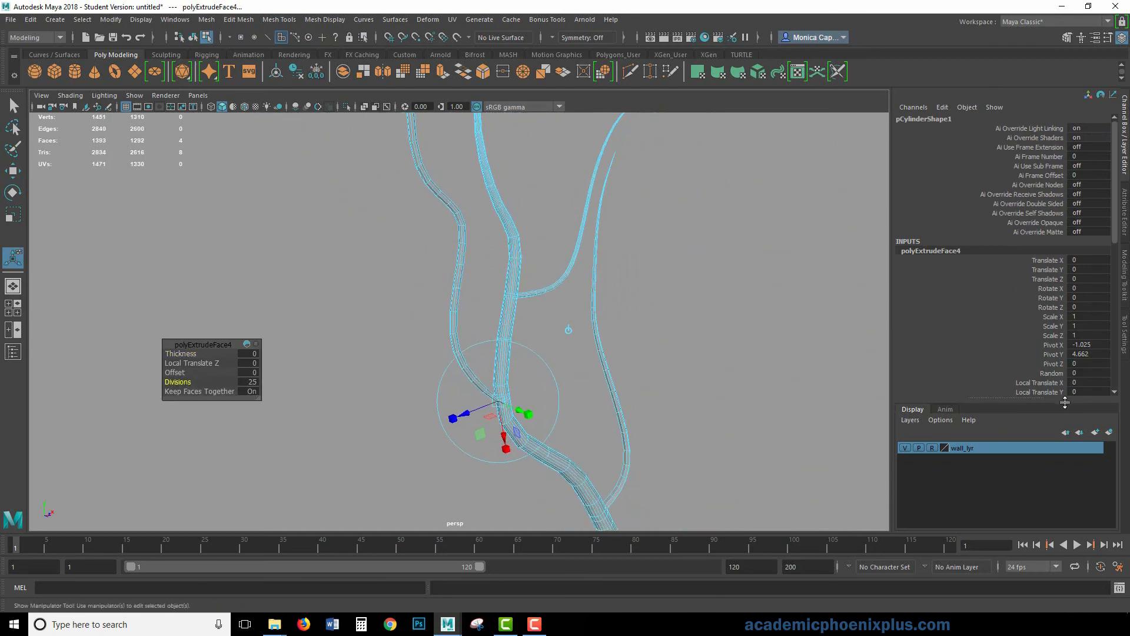
{"action": "scroll", "coordinate": [1038, 302], "scroll_direction": "down", "scroll_amount": 5}
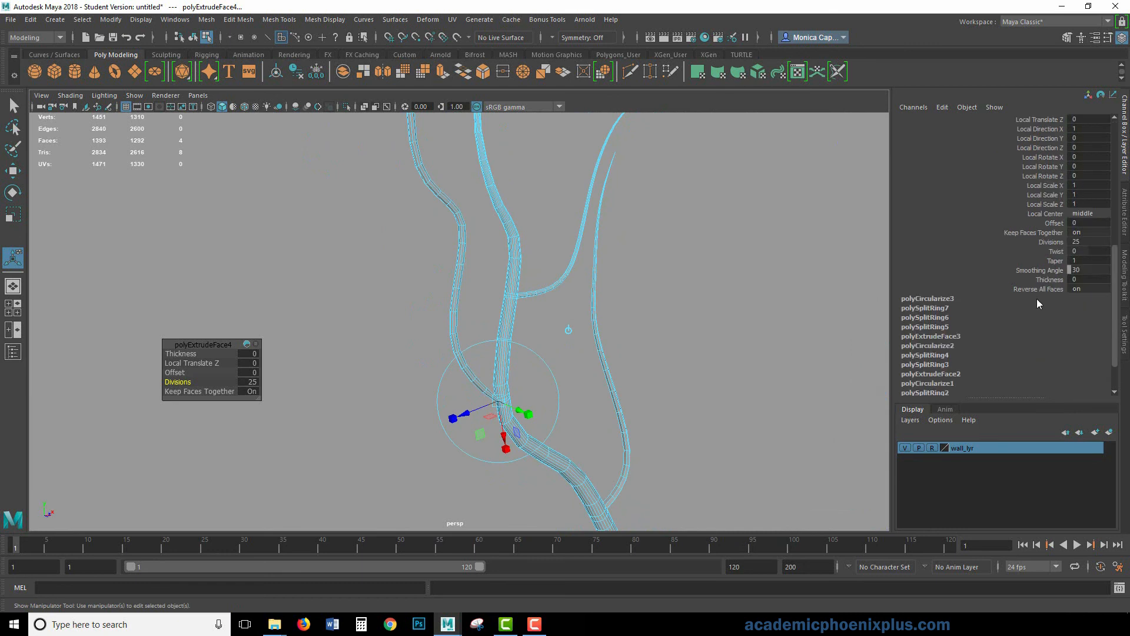
{"action": "left_click", "coordinate": [1057, 261]}
{"action": "middle_click_drag", "start_coordinate": [681, 359], "coordinate": [552, 358]}
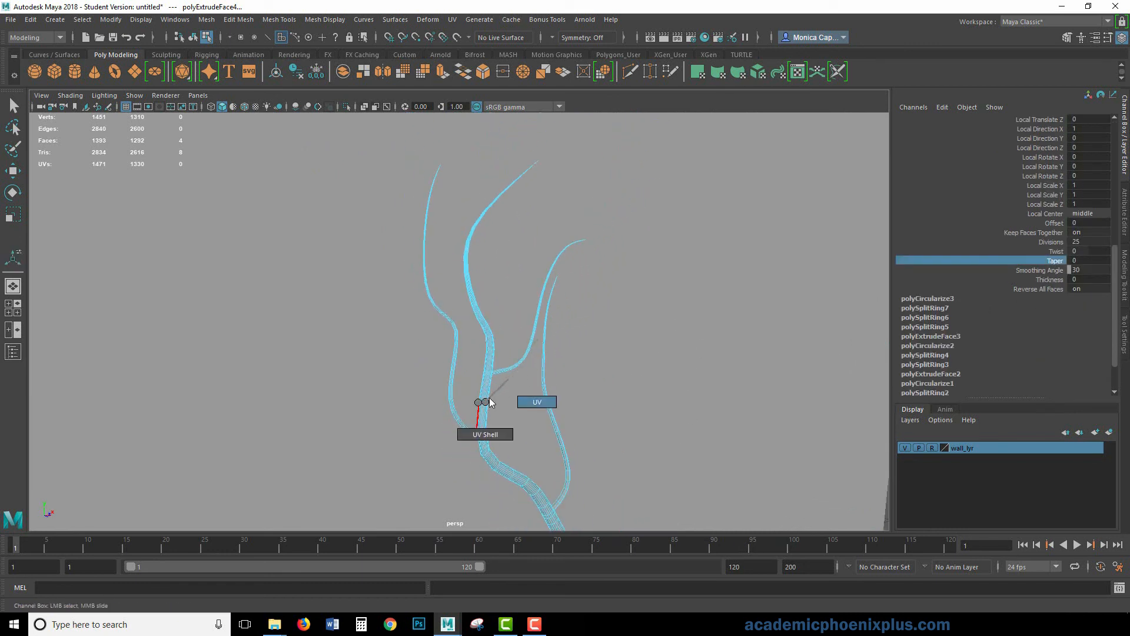
- Return to object selection and delete the small leftover cylinder piece on the ground beside the stem's base
{"action": "right_click_drag", "start_coordinate": [471, 285], "coordinate": [538, 269]}
{"action": "scroll", "coordinate": [696, 325], "scroll_direction": "down", "scroll_amount": 5}
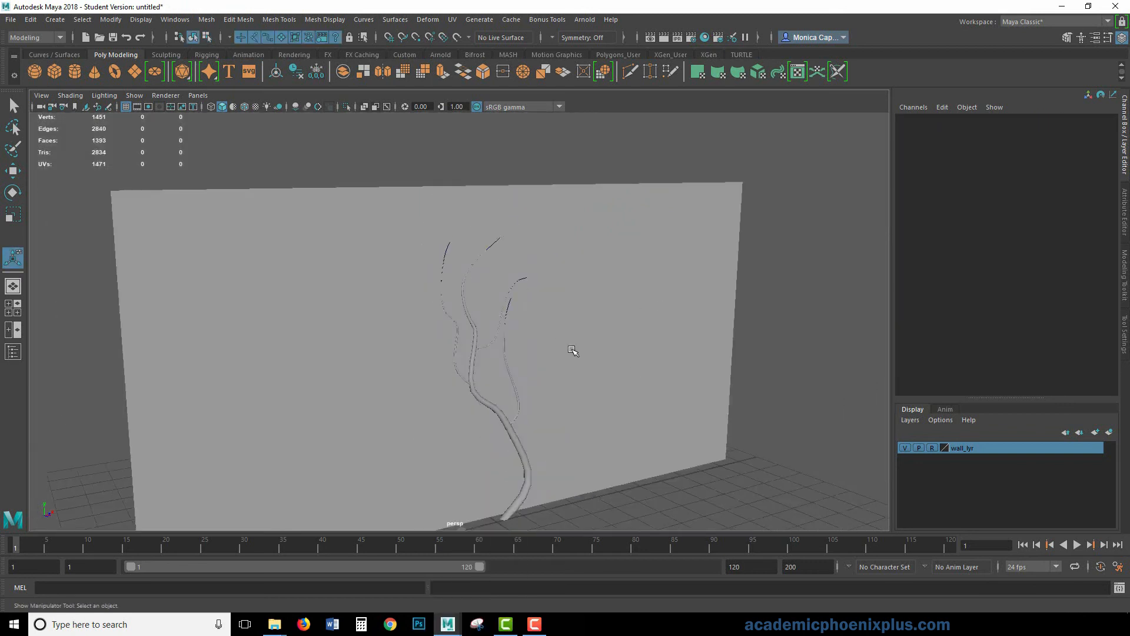
{"action": "left_click_drag", "start_coordinate": [696, 325], "coordinate": [731, 330], "text": "alt"}
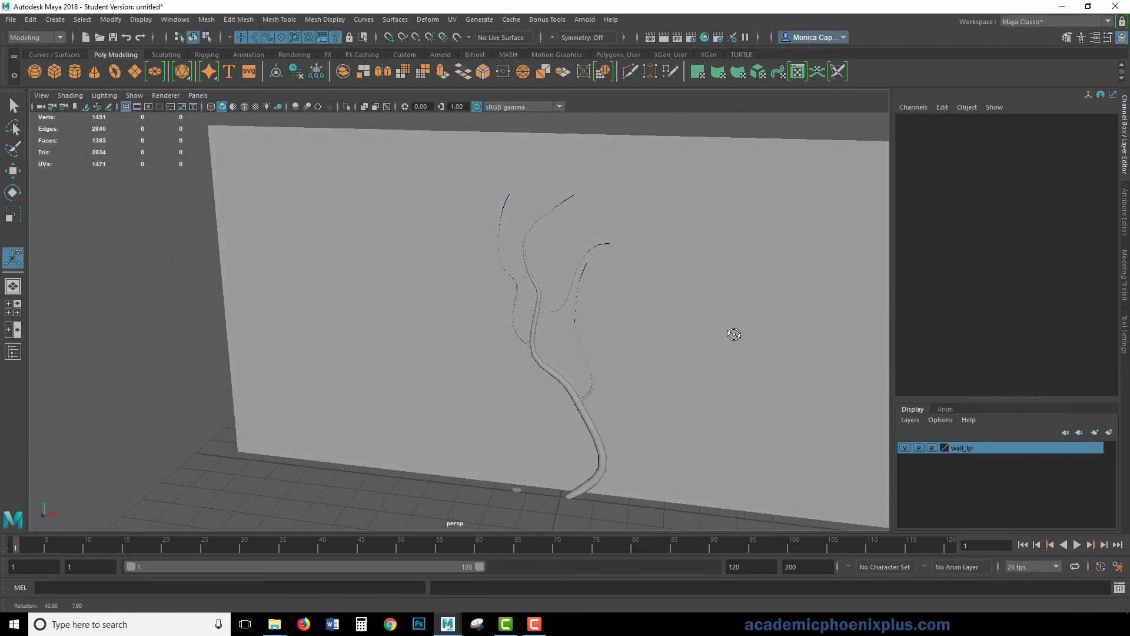
{"action": "scroll", "coordinate": [448, 371], "scroll_direction": "down", "scroll_amount": 3}
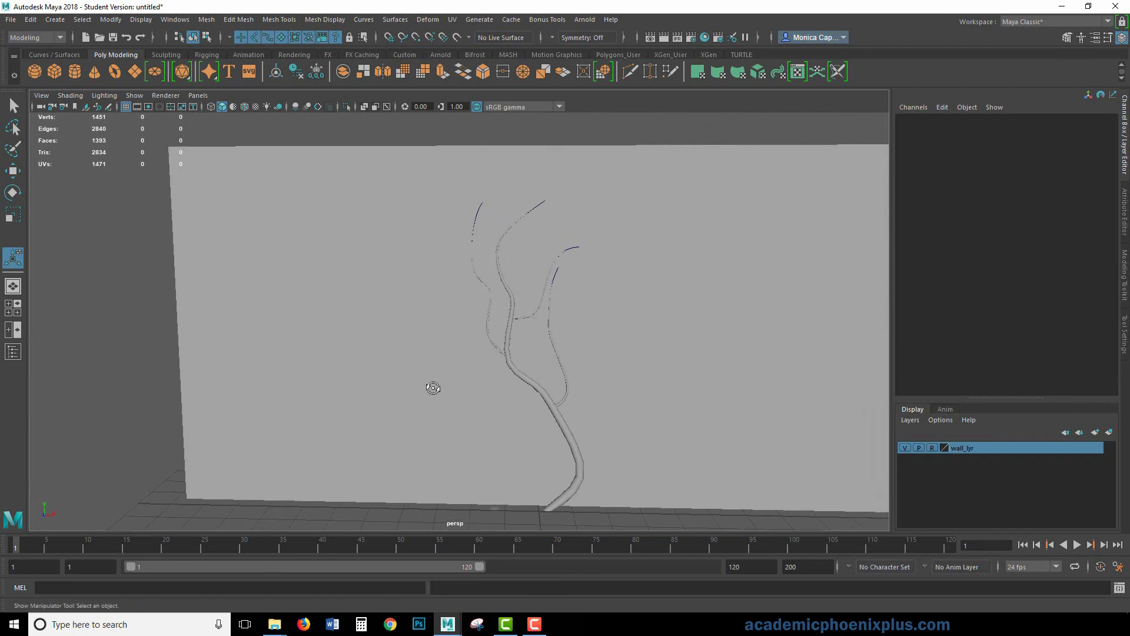
{"action": "left_click_drag", "start_coordinate": [434, 389], "coordinate": [497, 469], "text": "alt"}
{"action": "left_click", "coordinate": [494, 471]}
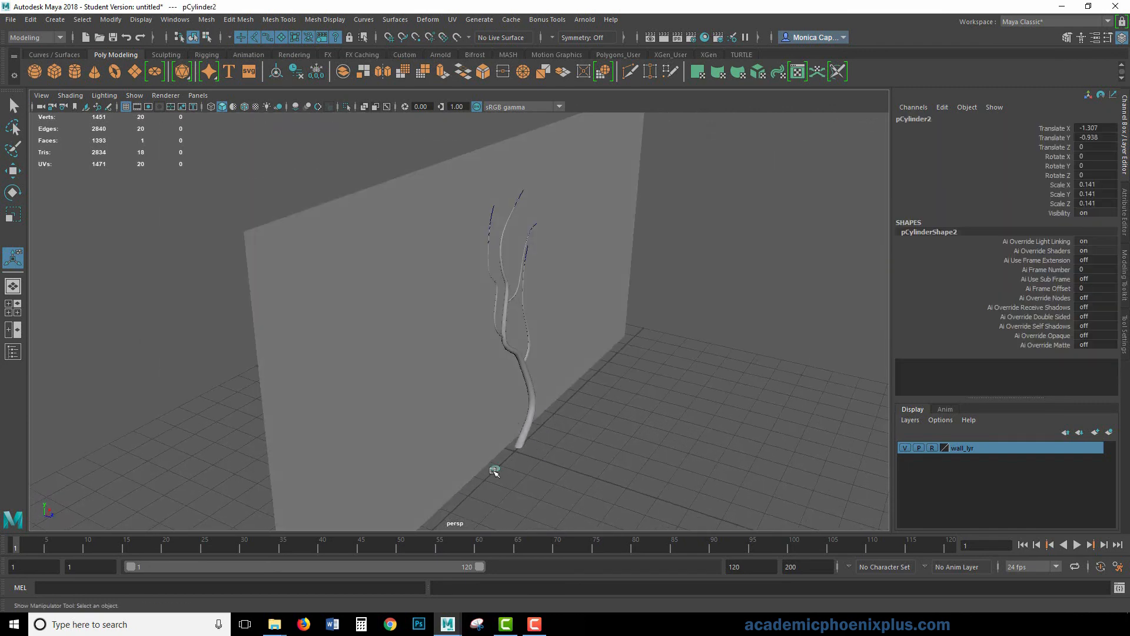
{"action": "key", "text": "Delete"}
- Select the vine mesh and switch the view of its upper branches to wireframe display
{"action": "left_click_drag", "start_coordinate": [625, 357], "coordinate": [599, 331], "text": "alt"}
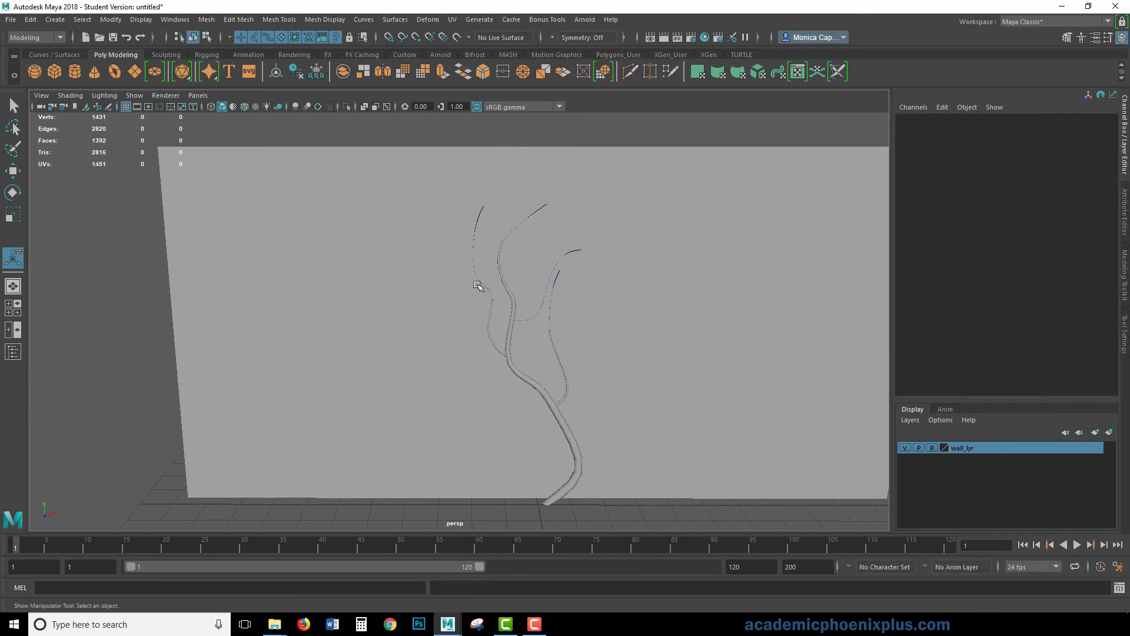
{"action": "left_click_drag", "start_coordinate": [476, 285], "coordinate": [434, 323], "text": "alt"}
{"action": "scroll", "coordinate": [696, 315], "scroll_direction": "up", "scroll_amount": 5}
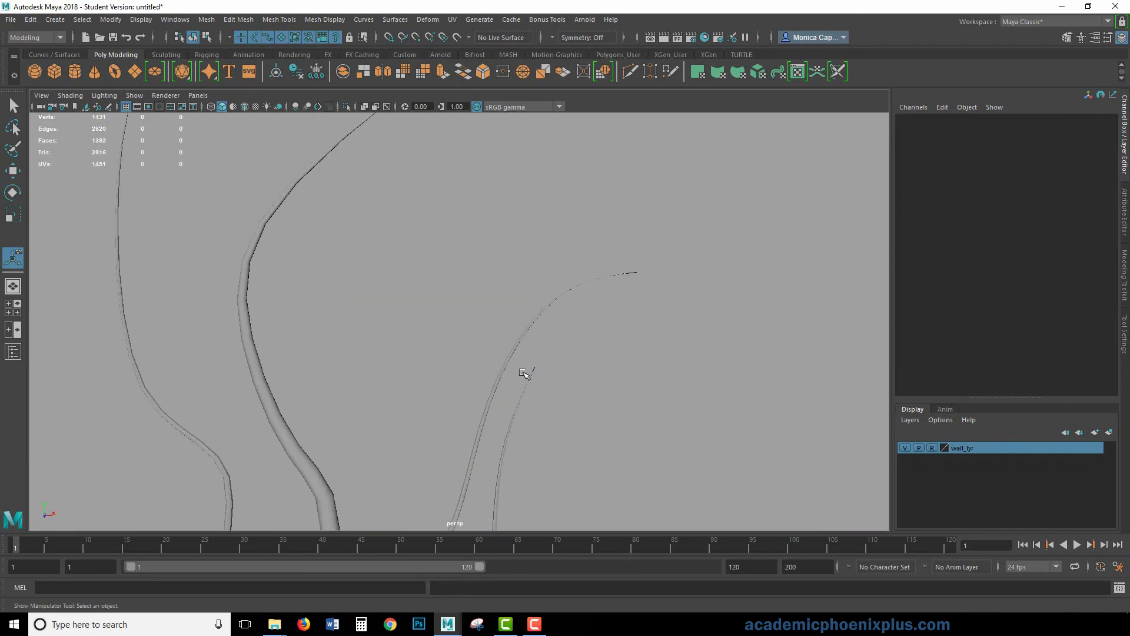
{"action": "left_click", "coordinate": [523, 373]}
{"action": "middle_click_drag", "start_coordinate": [504, 373], "coordinate": [593, 302], "text": "alt"}
{"action": "key", "text": "4"}
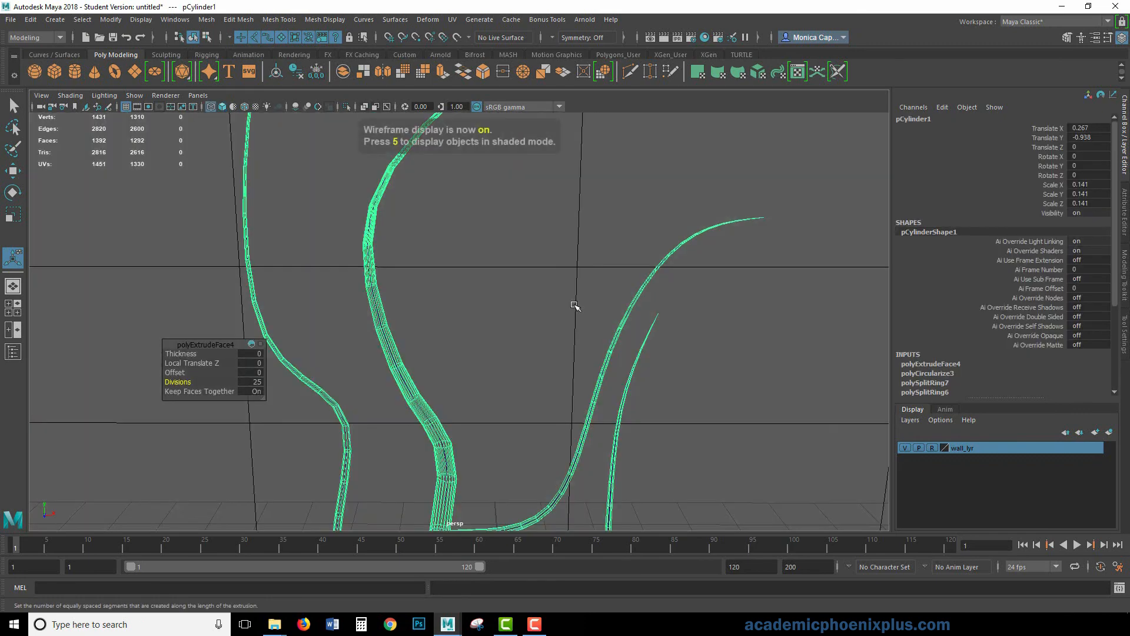
- Select the path curve running inside the left branch
{"action": "scroll", "coordinate": [589, 307], "scroll_direction": "up", "scroll_amount": 10}
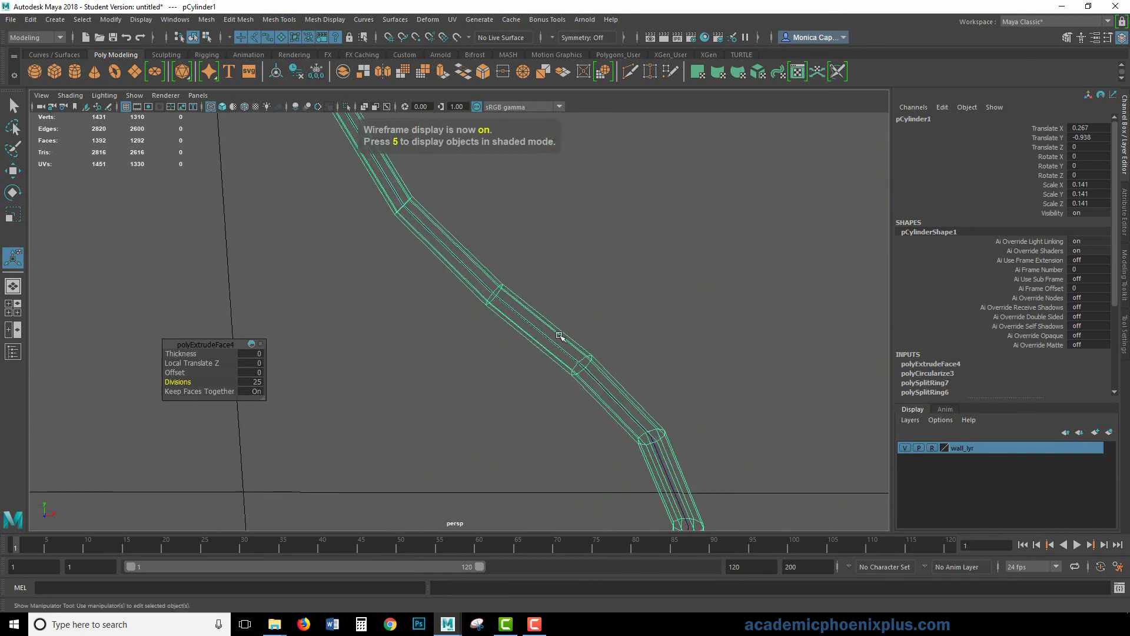
{"action": "left_click", "coordinate": [480, 282]}
{"action": "left_click", "coordinate": [483, 278]}
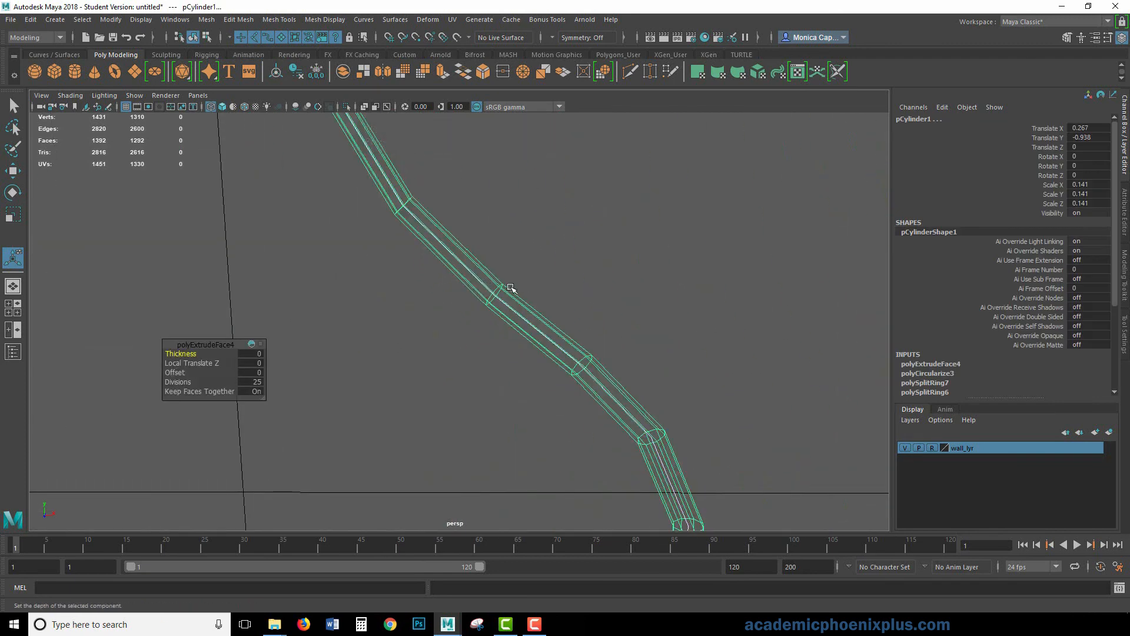
{"action": "left_click", "coordinate": [478, 295]}
- Switch the left branch's path curve to control vertex editing
{"action": "right_click", "coordinate": [478, 282]}
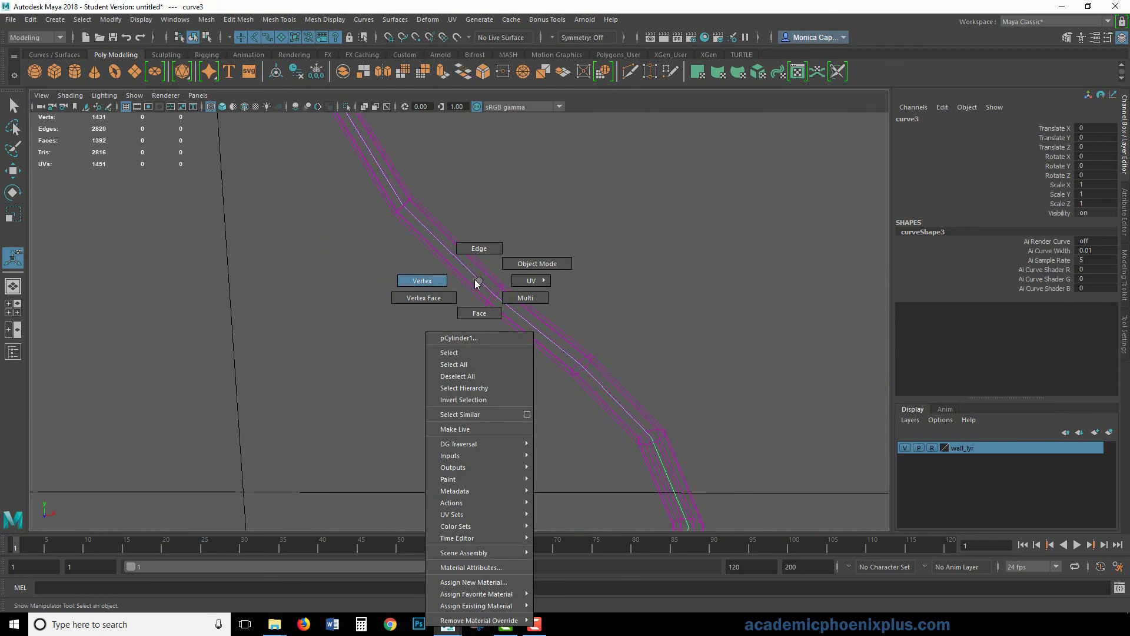
{"action": "right_click_drag", "start_coordinate": [478, 282], "coordinate": [842, 363], "text": "alt"}
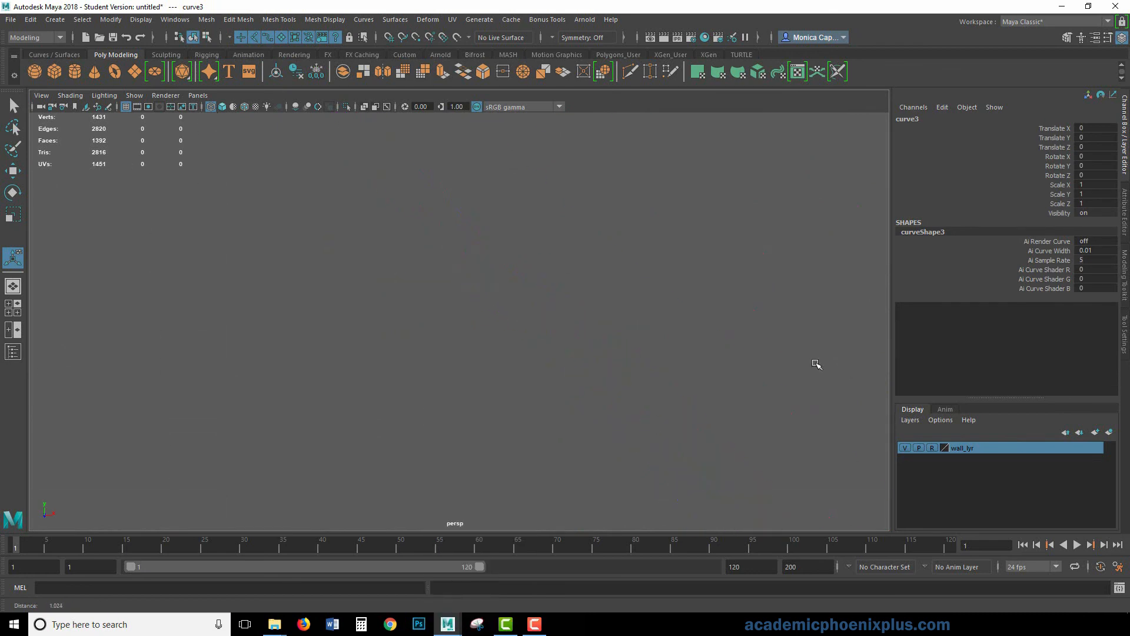
{"action": "middle_click_drag", "start_coordinate": [816, 365], "coordinate": [674, 372], "text": "alt"}
{"action": "key", "text": "f"}
{"action": "right_click_drag", "start_coordinate": [575, 374], "coordinate": [1030, 419], "text": "alt"}
{"action": "middle_click_drag", "start_coordinate": [588, 335], "coordinate": [235, 482], "text": "alt"}
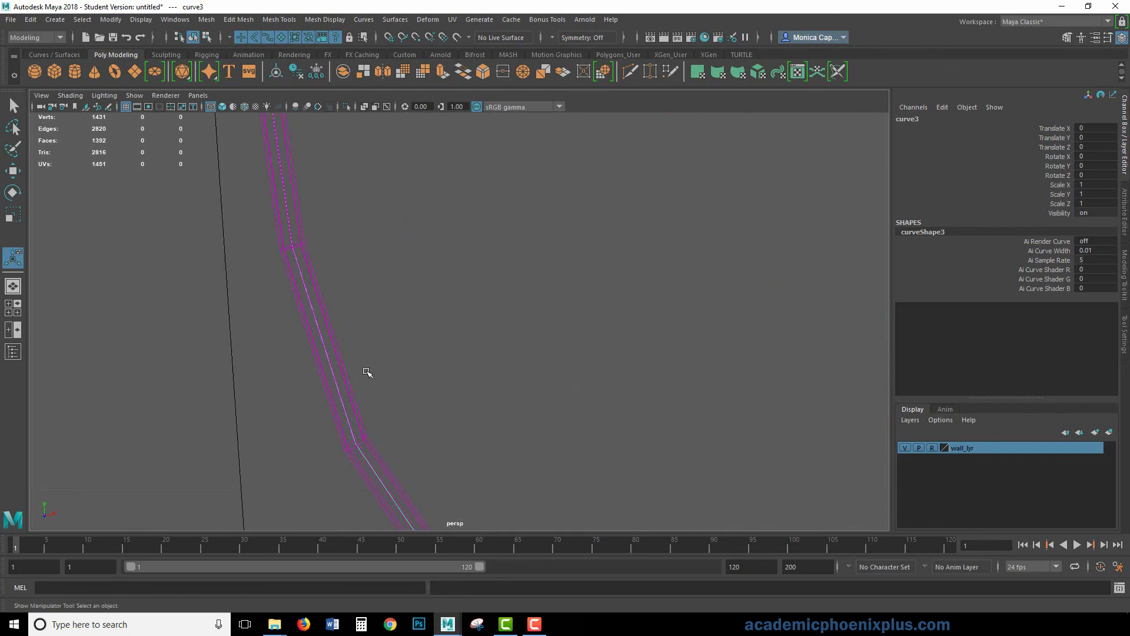
{"action": "right_click_drag", "start_coordinate": [366, 371], "coordinate": [412, 360], "text": "alt"}
{"action": "middle_click_drag", "start_coordinate": [400, 359], "coordinate": [459, 366], "text": "alt"}
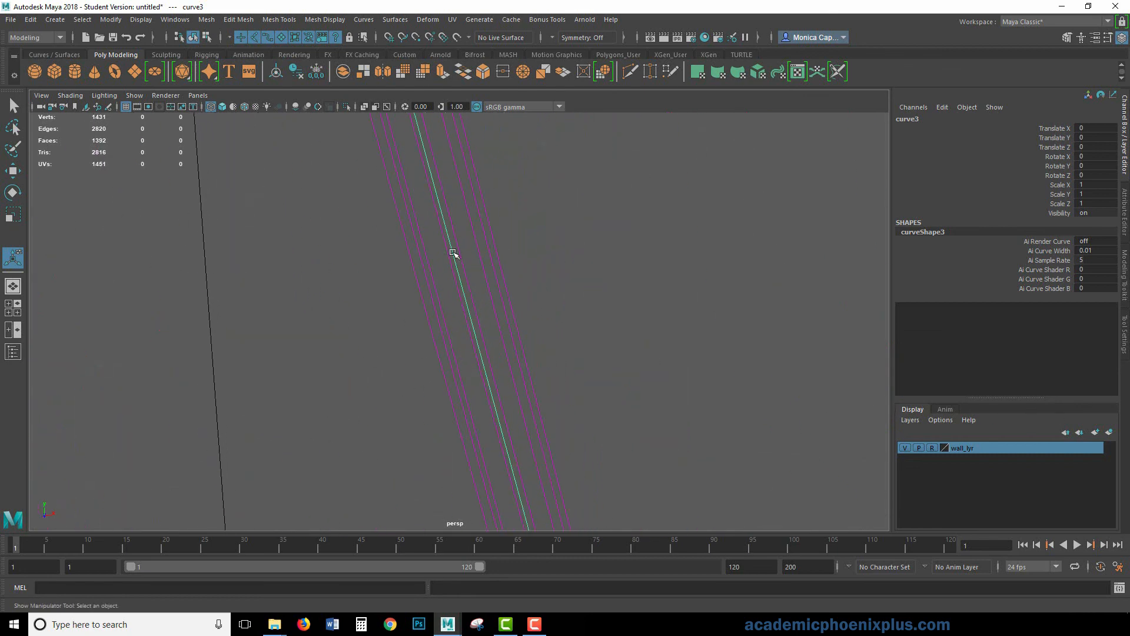
{"action": "right_click_drag", "start_coordinate": [451, 250], "coordinate": [382, 250]}
- Move the control vertex beside the left branch's lower bend slightly outward, away from the main stem, and check the whole vine's shape
{"action": "right_click_drag", "start_coordinate": [626, 289], "coordinate": [232, 236], "text": "alt"}
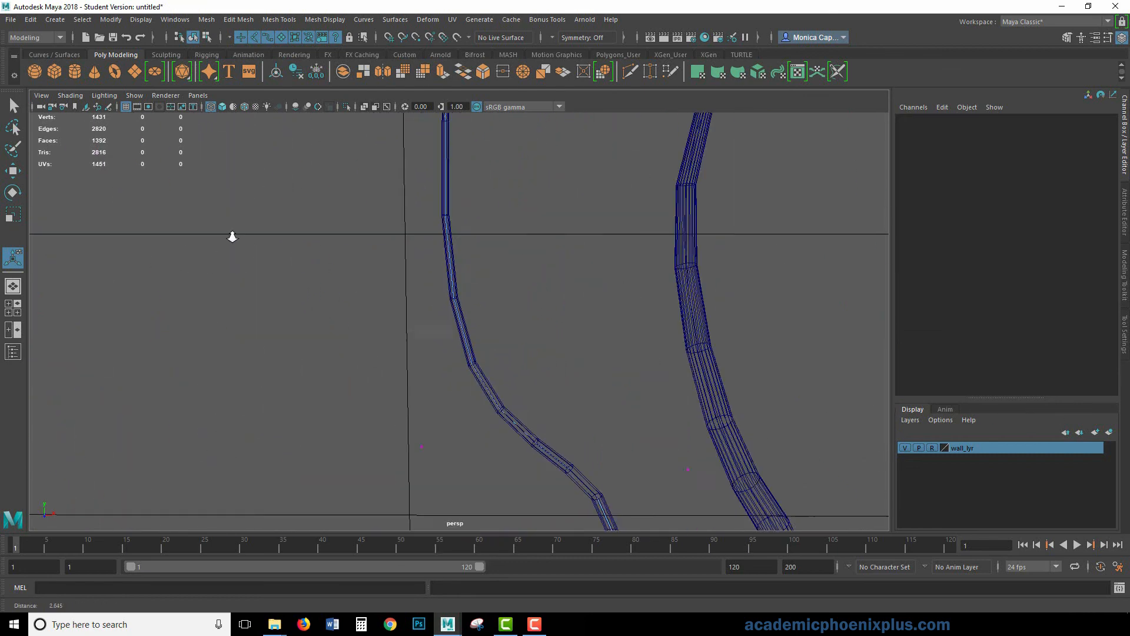
{"action": "right_click_drag", "start_coordinate": [459, 270], "coordinate": [415, 330], "text": "alt"}
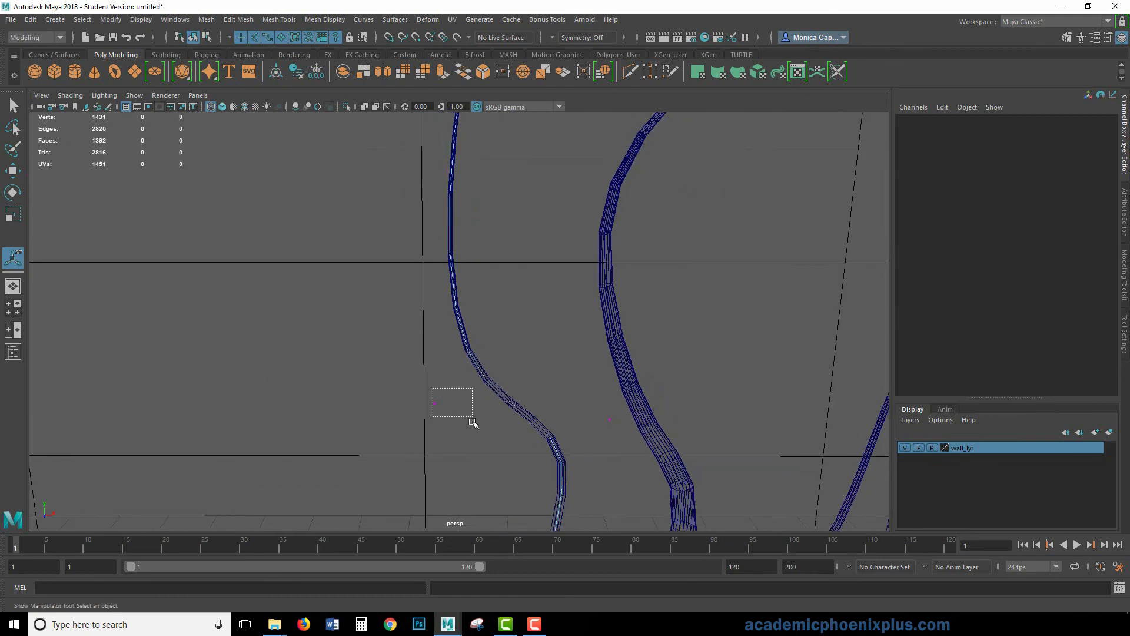
{"action": "key", "text": "w"}
{"action": "left_click_drag", "start_coordinate": [472, 422], "coordinate": [399, 399]}
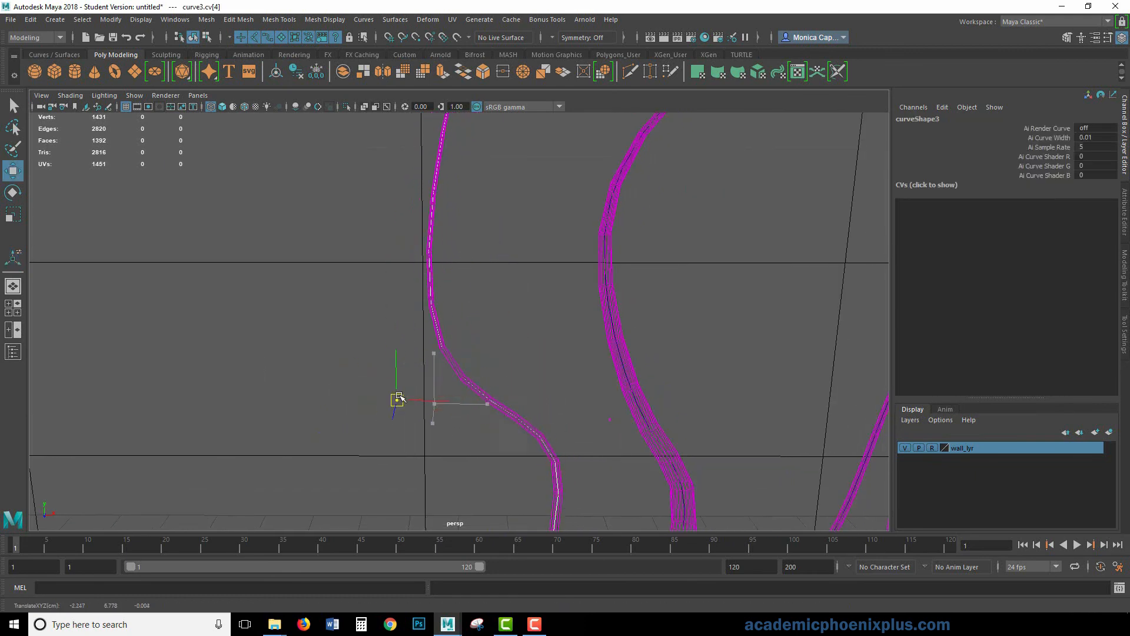
{"action": "right_click_drag", "start_coordinate": [530, 354], "coordinate": [282, 332], "text": "alt"}
{"action": "middle_click_drag", "start_coordinate": [535, 330], "coordinate": [588, 247], "text": "alt"}
{"action": "right_click_drag", "start_coordinate": [588, 247], "coordinate": [443, 257], "text": "alt"}
{"action": "middle_click_drag", "start_coordinate": [595, 373], "coordinate": [543, 319], "text": "alt"}
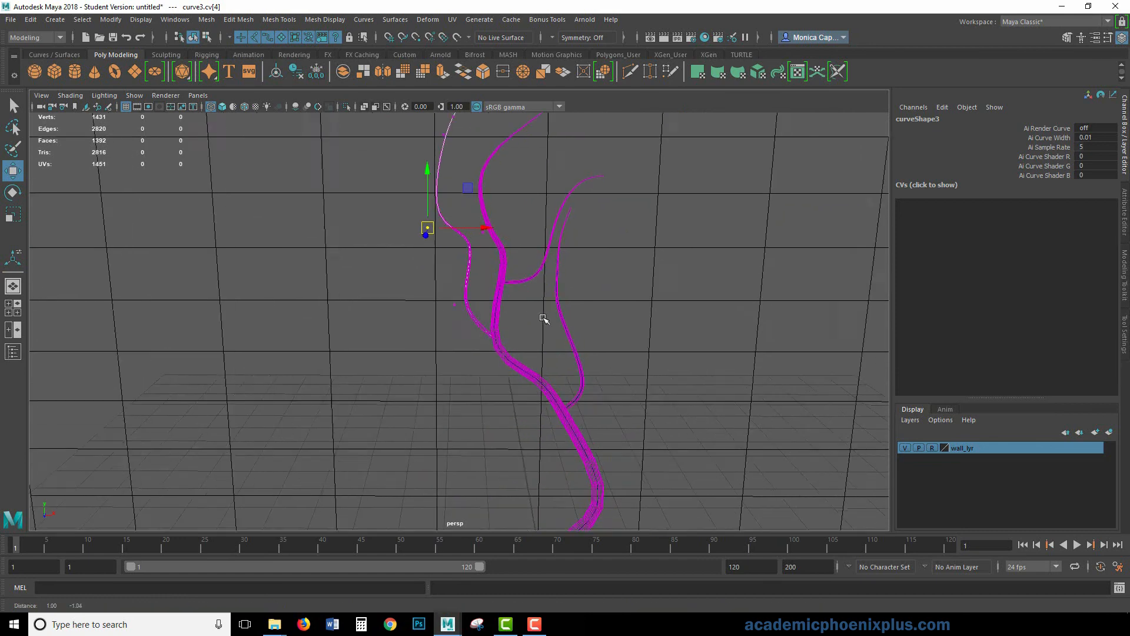
{"action": "right_click_drag", "start_coordinate": [573, 310], "coordinate": [512, 318], "text": "alt"}
{"action": "left_click_drag", "start_coordinate": [629, 390], "coordinate": [525, 372], "text": "alt"}
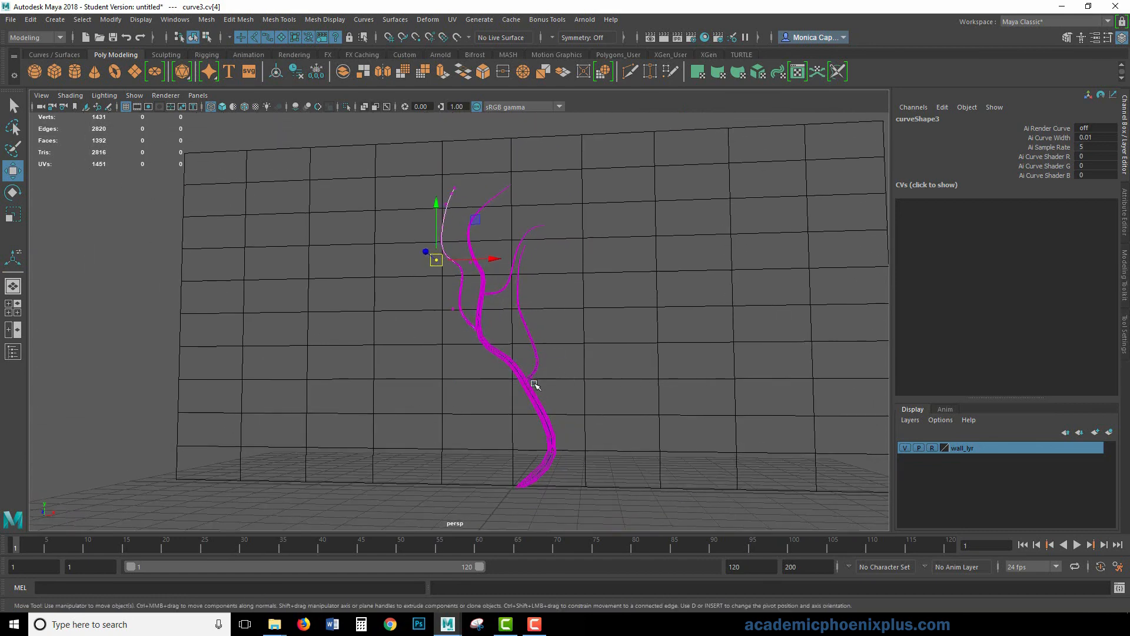
- Return to object selection and show the vine and wall in shaded display, viewed at an angle
{"action": "left_click", "coordinate": [533, 384]}
{"action": "right_click_drag", "start_coordinate": [523, 284], "coordinate": [591, 273]}
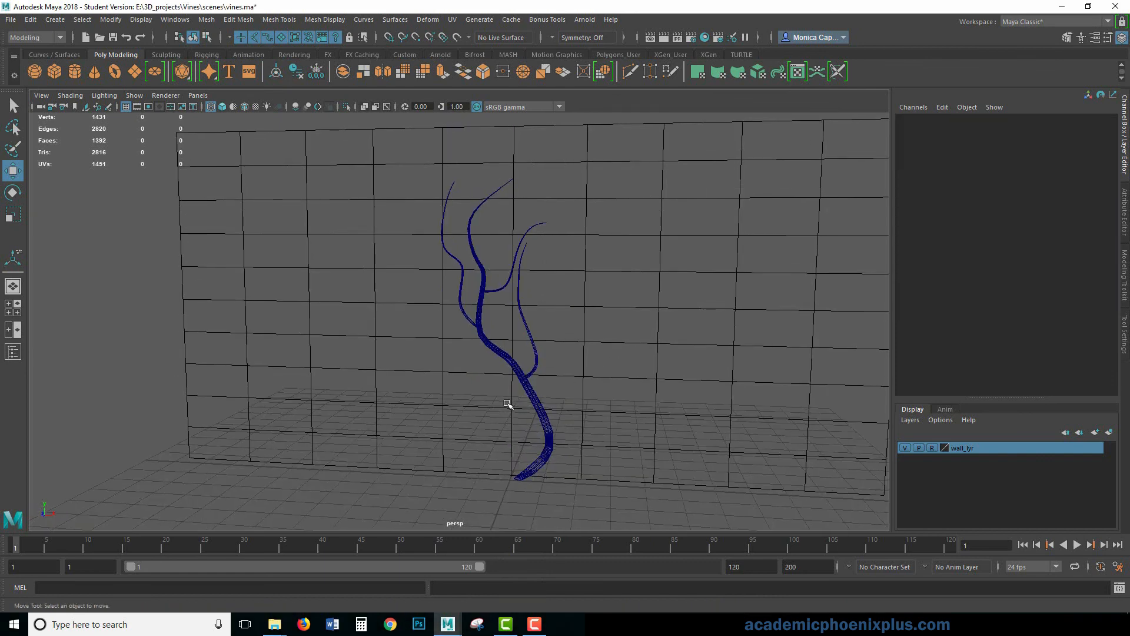
{"action": "key", "text": "5"}
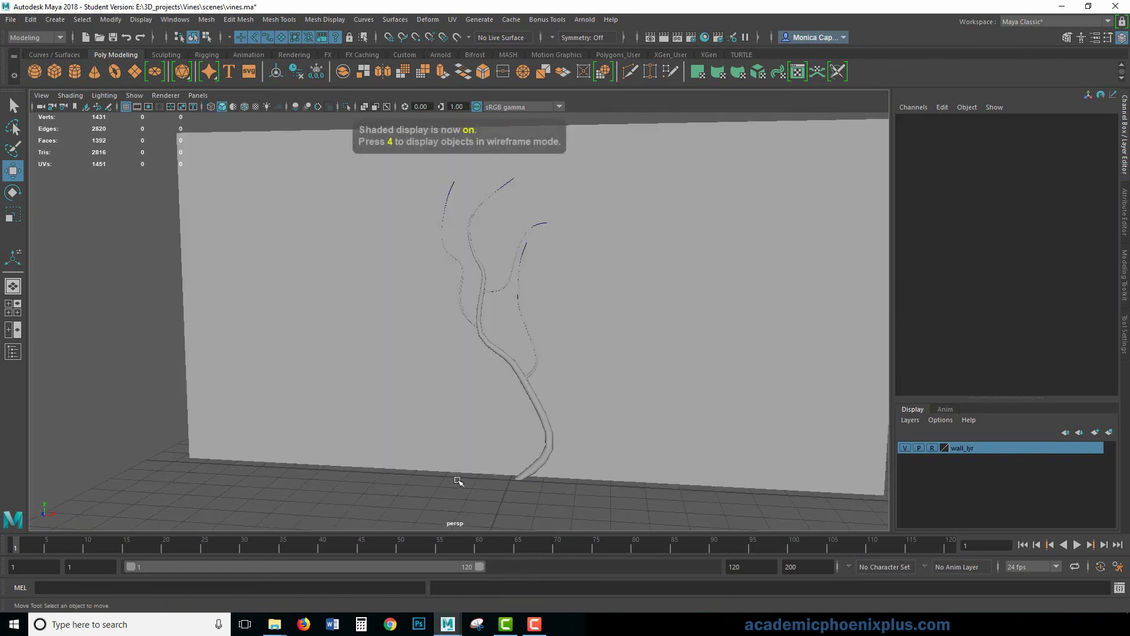
{"action": "mouse_move", "coordinate": [451, 398]}
{"action": "left_mouse_down", "text": "alt"}
{"action": "mouse_move", "coordinate": [600, 383]}
{"action": "mouse_move", "coordinate": [634, 353]}
{"action": "mouse_move", "coordinate": [658, 368]}
{"action": "mouse_move", "coordinate": [527, 399]}
{"action": "mouse_move", "coordinate": [461, 441]}
{"action": "mouse_move", "coordinate": [571, 442]}
{"action": "mouse_move", "coordinate": [492, 416]}
{"action": "mouse_move", "coordinate": [454, 357]}
{"action": "mouse_move", "coordinate": [560, 469]}
{"action": "mouse_move", "coordinate": [497, 368]}
{"action": "mouse_move", "coordinate": [597, 401]}
{"action": "mouse_move", "coordinate": [571, 420]}
{"action": "mouse_move", "coordinate": [629, 335]}
{"action": "mouse_move", "coordinate": [527, 330]}
{"action": "mouse_move", "coordinate": [467, 424]}
{"action": "mouse_move", "coordinate": [535, 434]}
{"action": "mouse_move", "coordinate": [588, 463]}
{"action": "left_mouse_up", "text": "alt"}
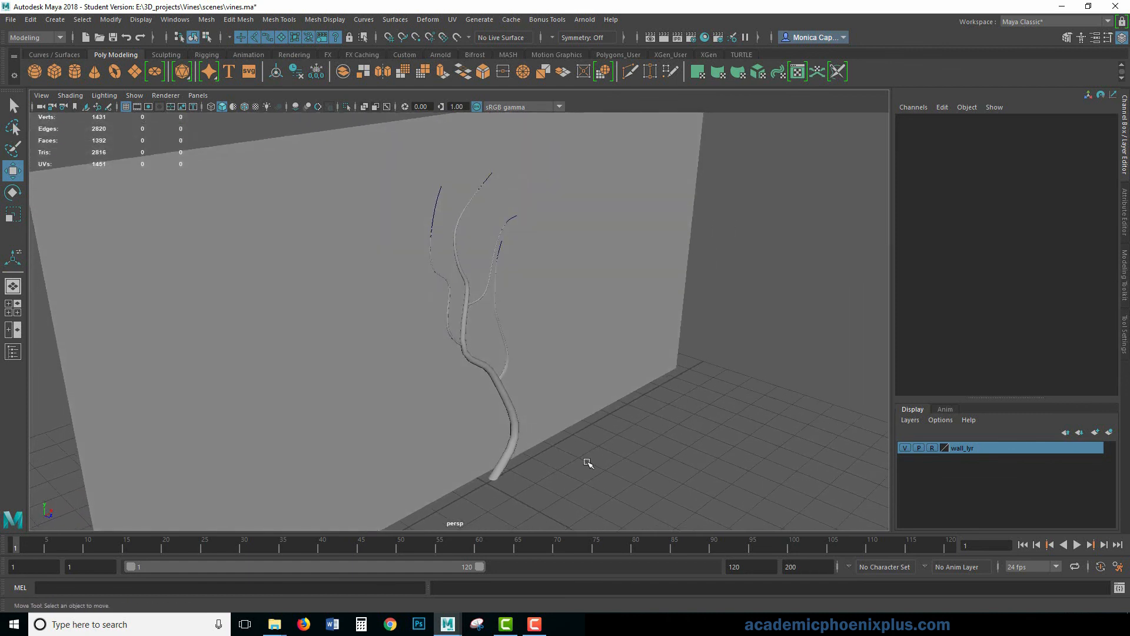
- Create a polygon plane, place it on the ground in front of the stem at about Z 2, and stretch it to about 2.35 in Z
{"action": "left_click", "coordinate": [135, 73]}
{"action": "middle_click_drag", "start_coordinate": [763, 435], "coordinate": [821, 327], "text": "alt"}
{"action": "left_click_drag", "start_coordinate": [598, 389], "coordinate": [635, 383]}
{"action": "key", "text": "r"}
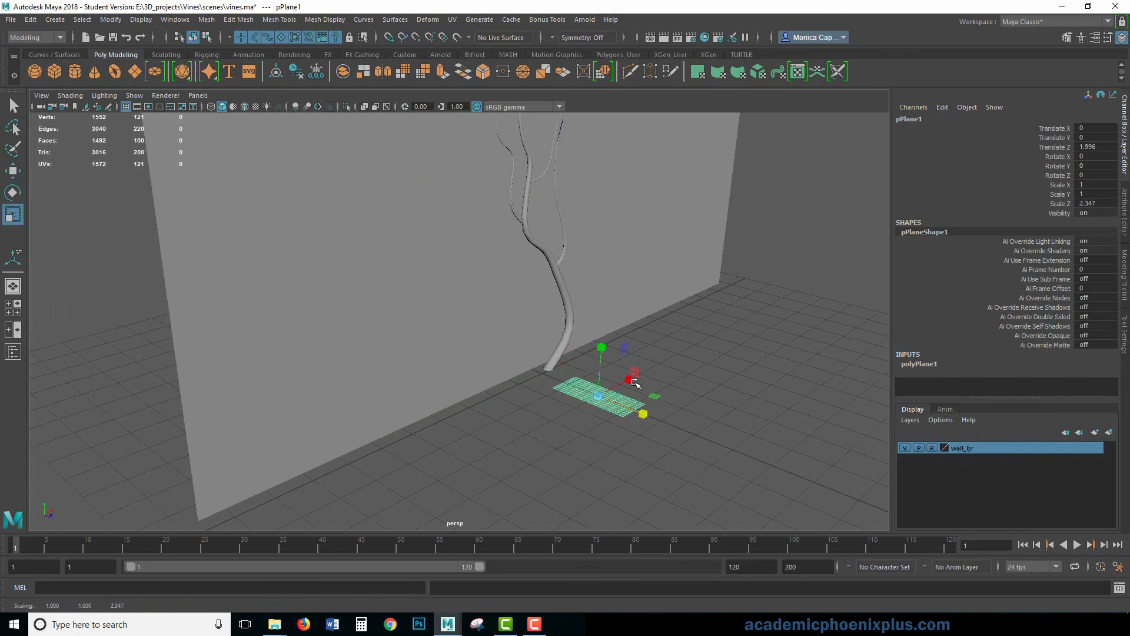
- Rename the plane leaf_geo and set its subdivisions to 2 in width and 3 in height
{"action": "double_click", "coordinate": [932, 119]}
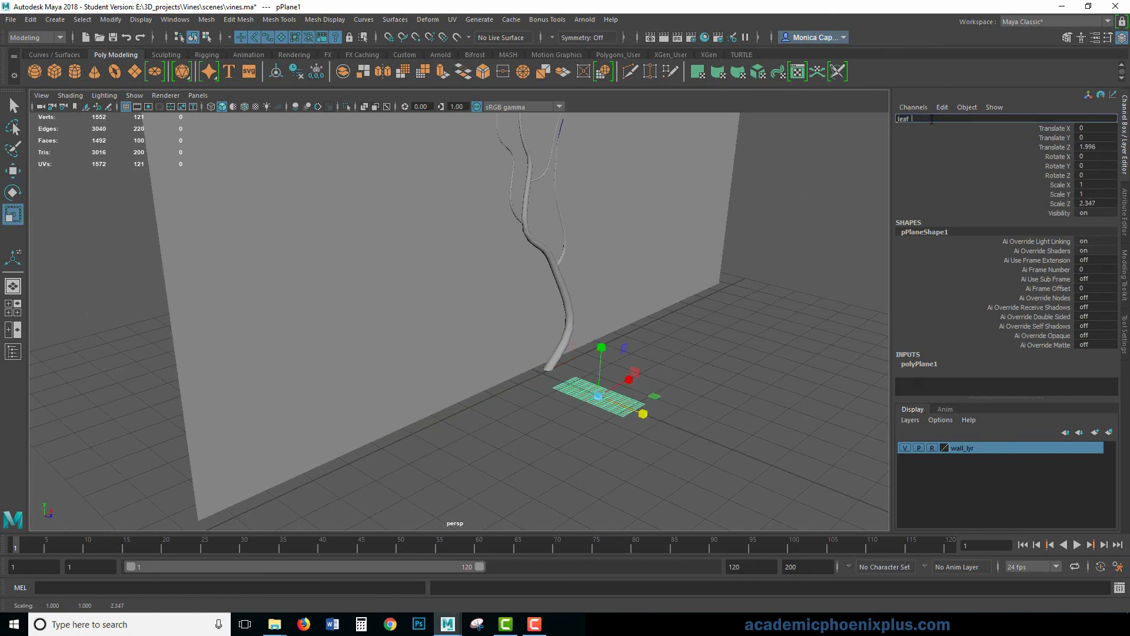
{"action": "key", "text": "Return"}
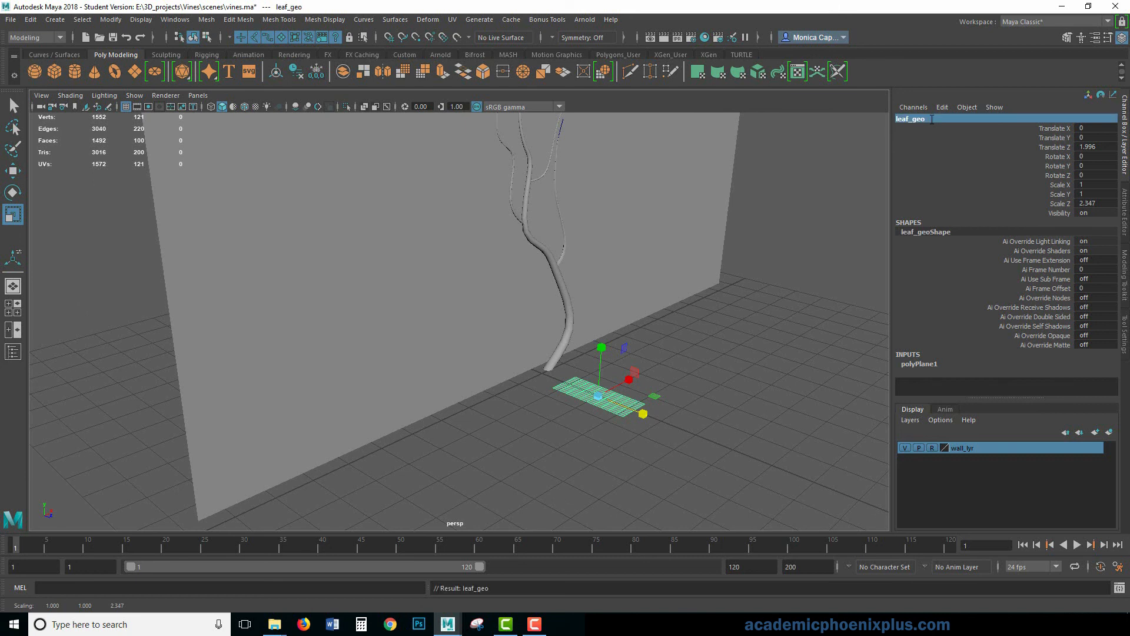
{"action": "left_click", "coordinate": [958, 363]}
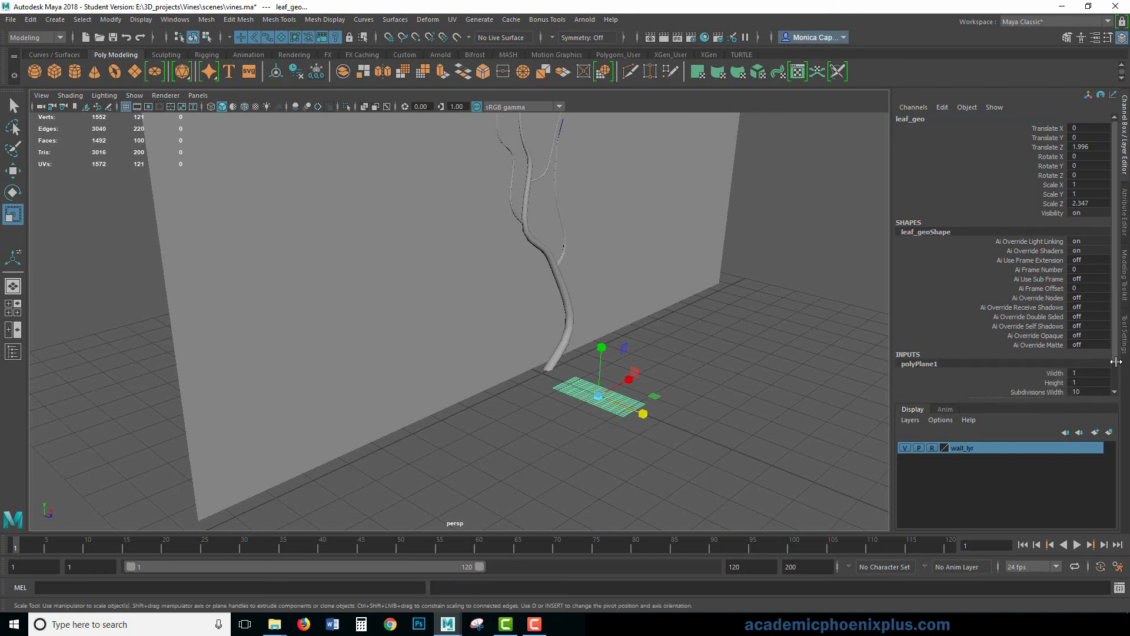
{"action": "scroll", "coordinate": [1114, 335], "scroll_direction": "down", "scroll_amount": 2}
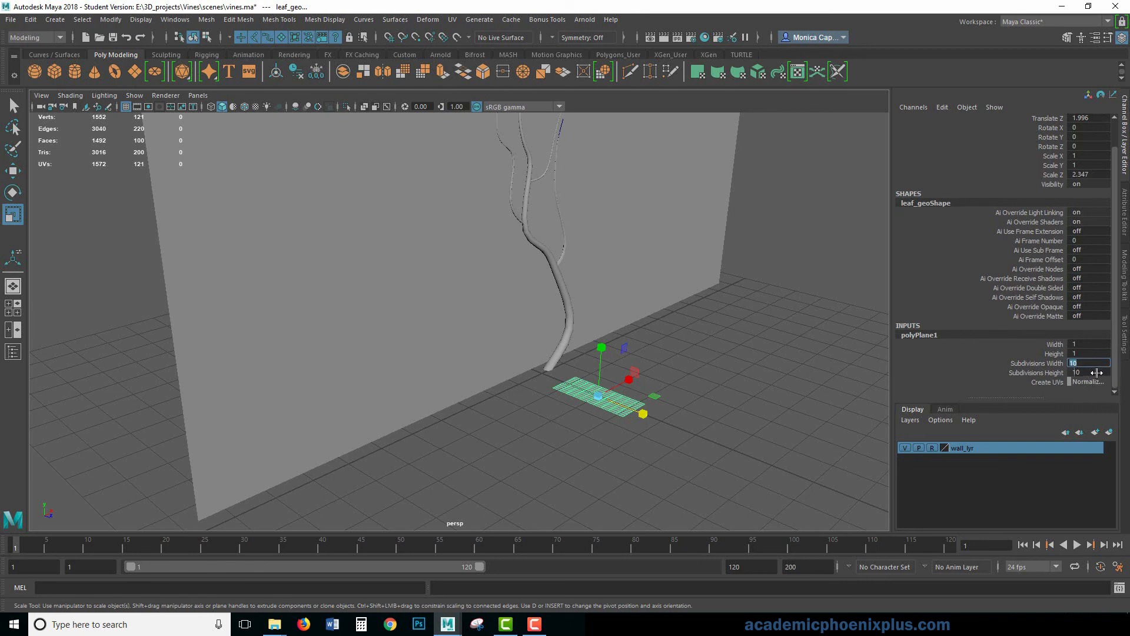
{"action": "type", "text": "2"}
{"action": "key", "text": "Tab"}
{"action": "type", "text": "2"}
{"action": "key", "text": "Return"}
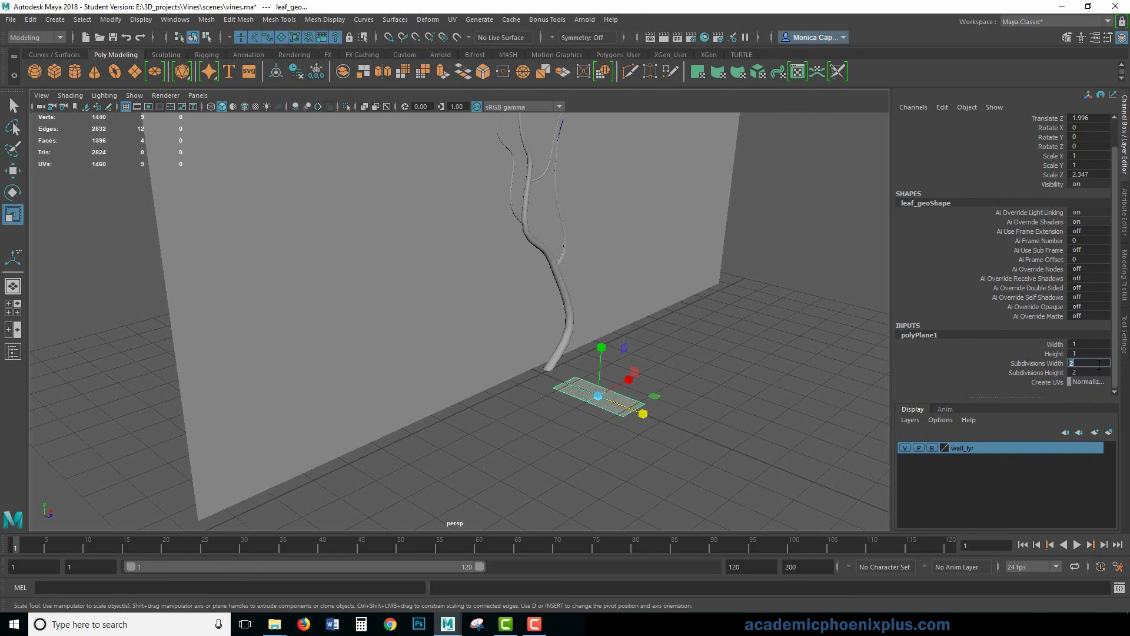
{"action": "left_click", "coordinate": [1089, 372]}
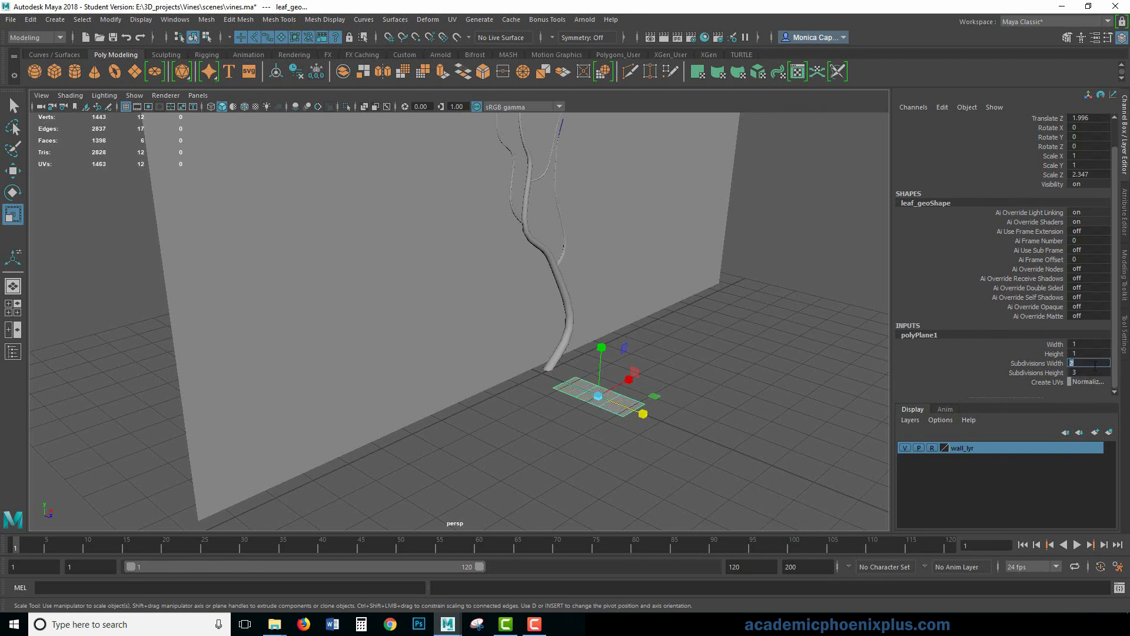